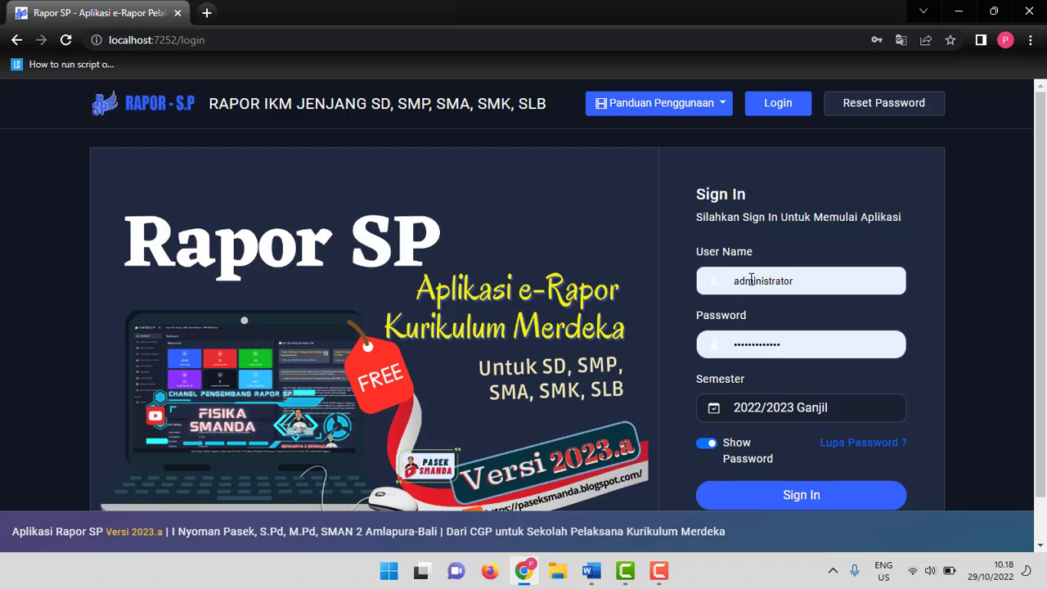
Sign in as administrator and choose SMP N 2 PENGADEGAN as the school.
scroll(751, 279, "down", 1)
left_click(823, 453)
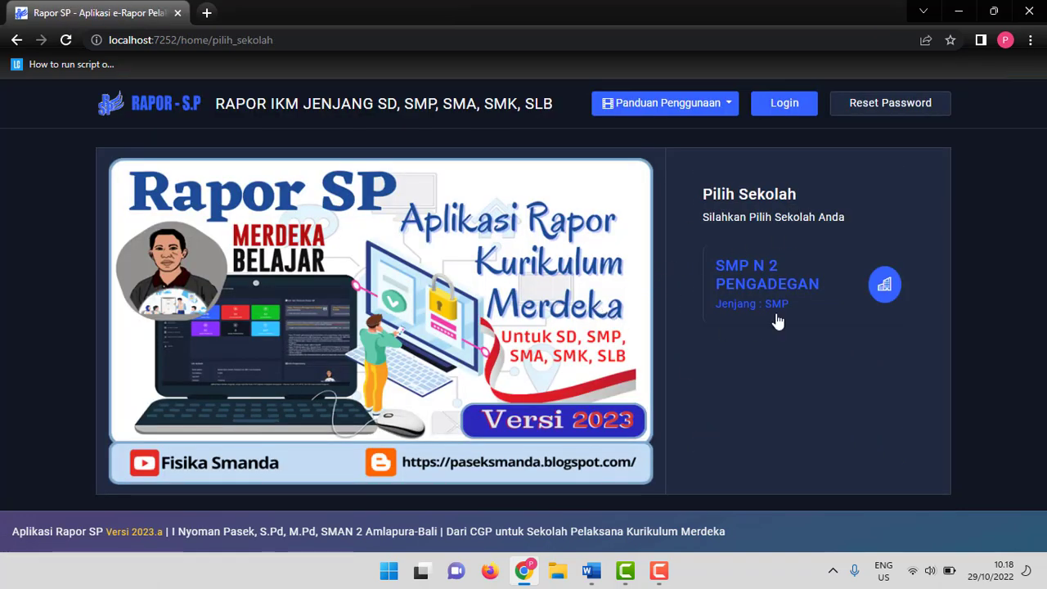
left_click(772, 287)
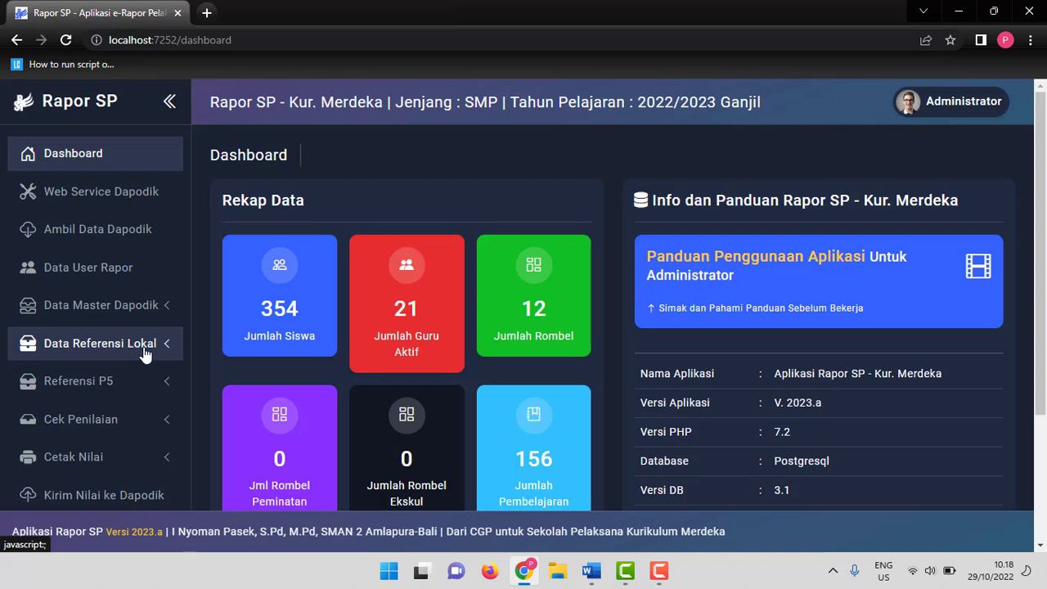
Open Target Capaian Profil and display the Beriman, Bertakwa Kepada Tuhan Yang Maha Esa, dan Berakhlak Mulia dimension for Fase D.
scroll(122, 286, "down", 1)
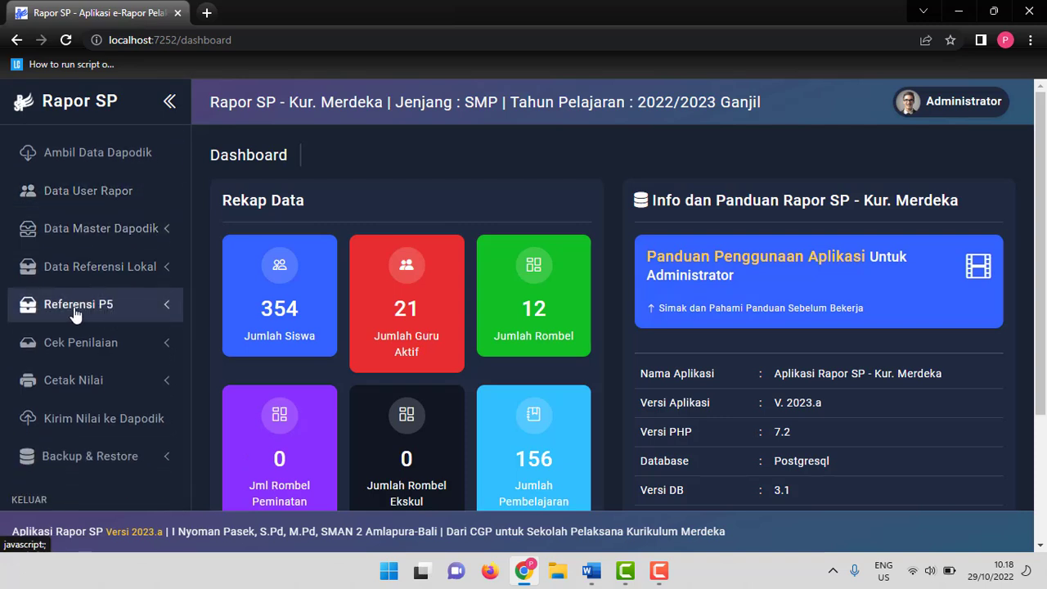
left_click(130, 318)
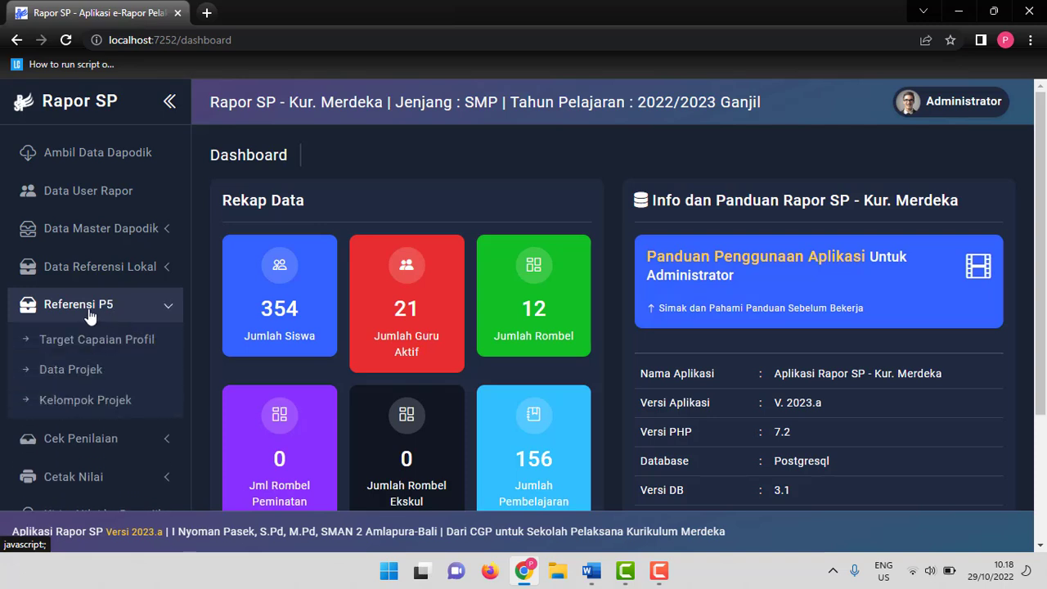
left_click(126, 347)
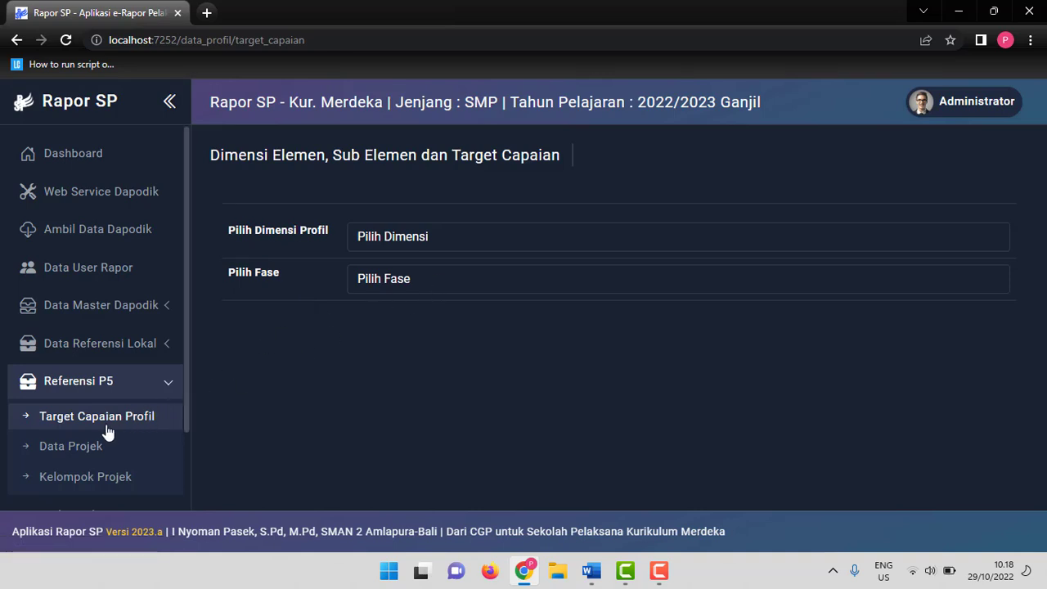
left_click(449, 239)
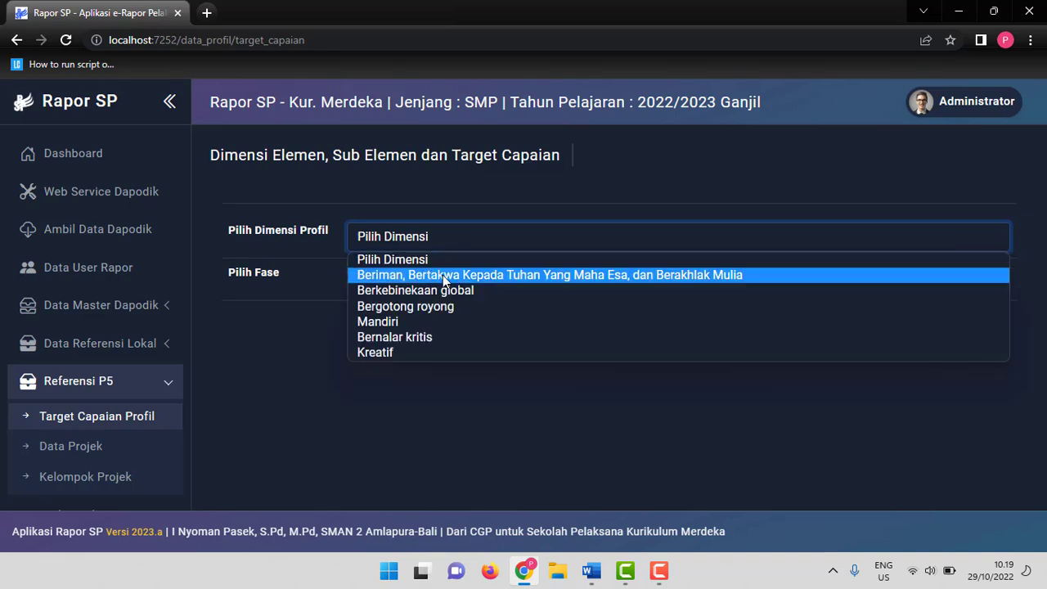
left_click(443, 277)
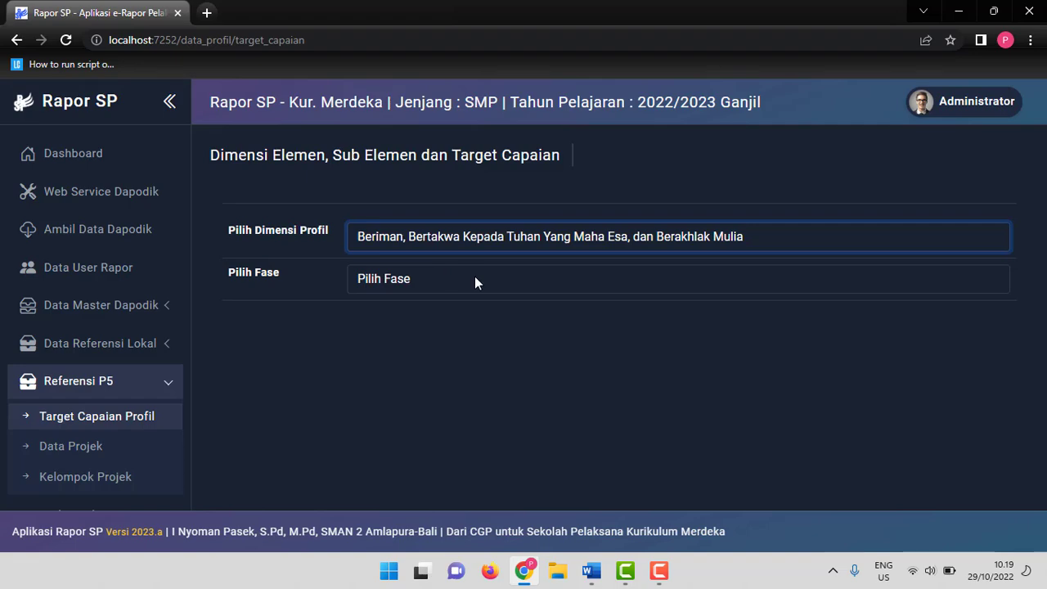
left_click(474, 279)
left_click(449, 317)
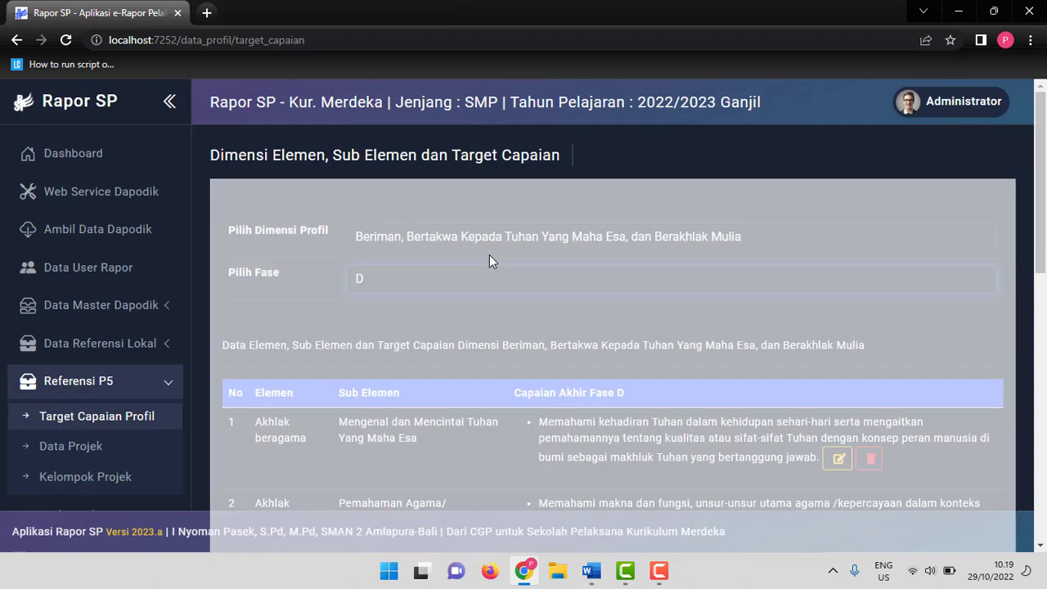
Examine the elements, sub-elements and Phase D achievement targets listed for this dimension.
scroll(489, 254, "down", 2)
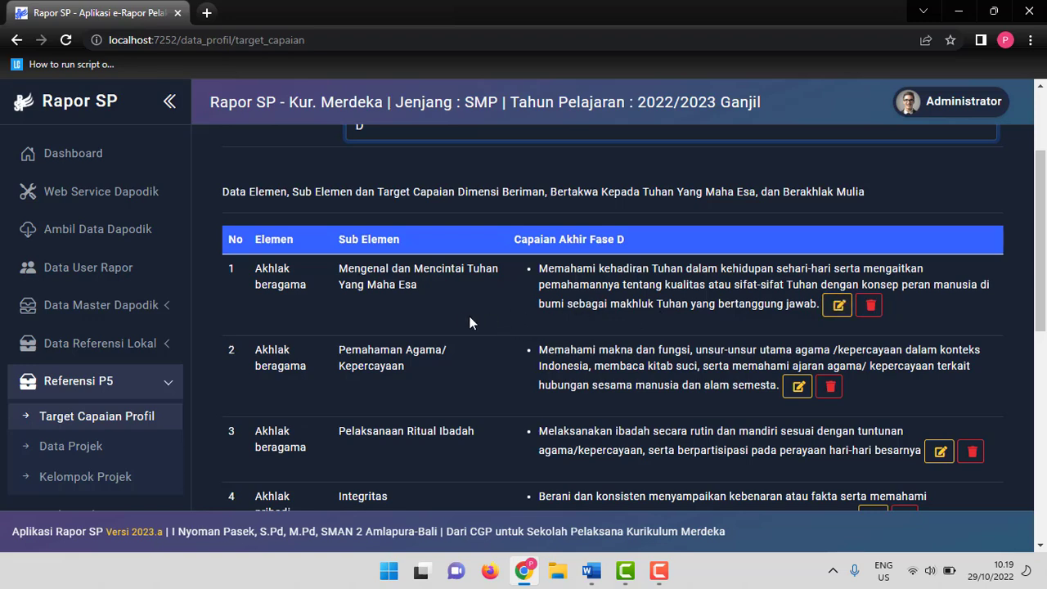
scroll(630, 268, "down", 1)
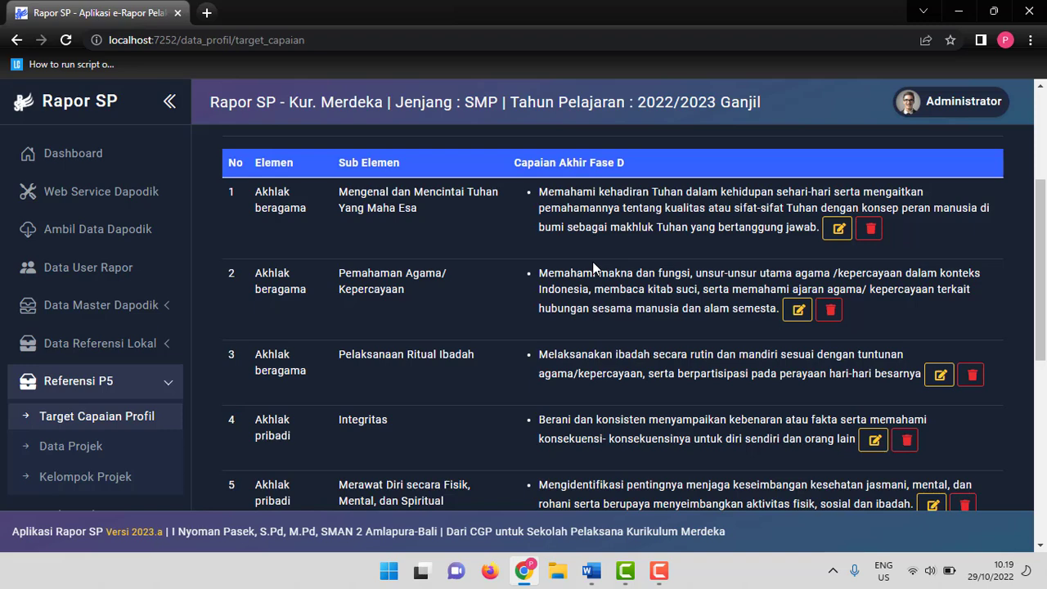
scroll(624, 261, "up", 1)
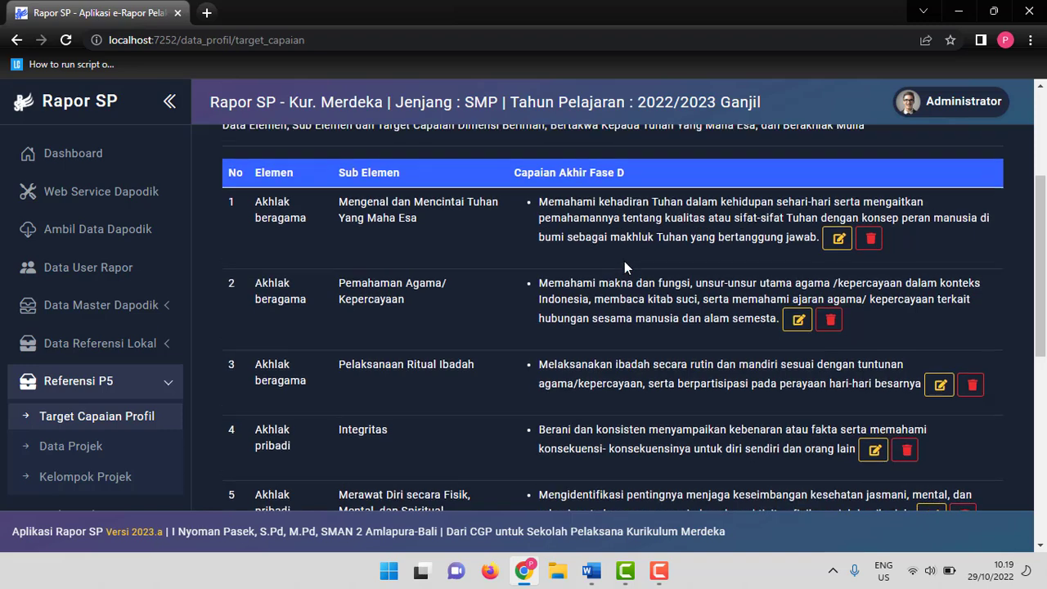
left_click(625, 245)
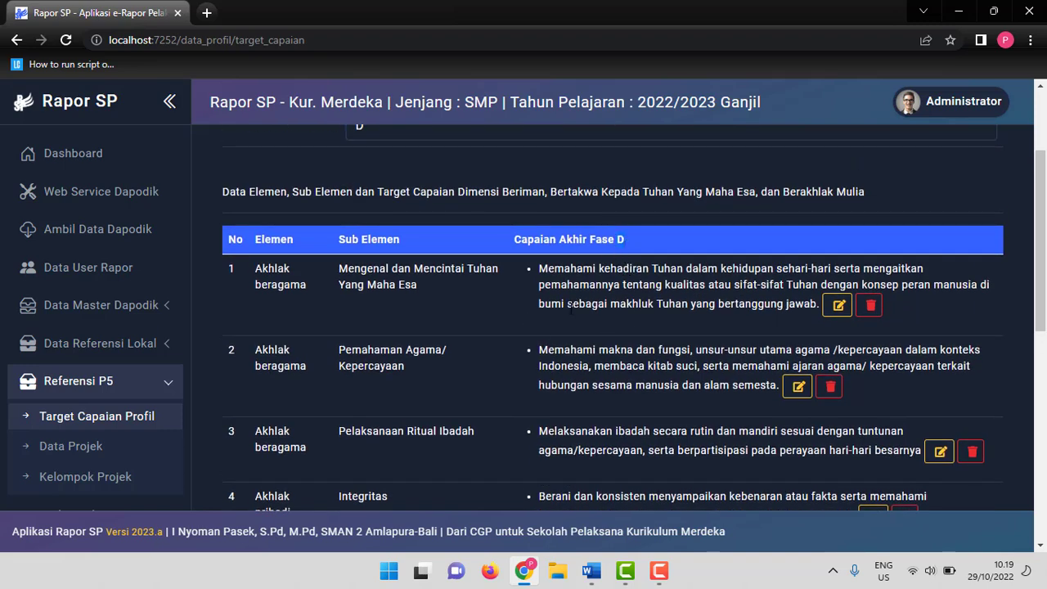
scroll(635, 288, "down", 2)
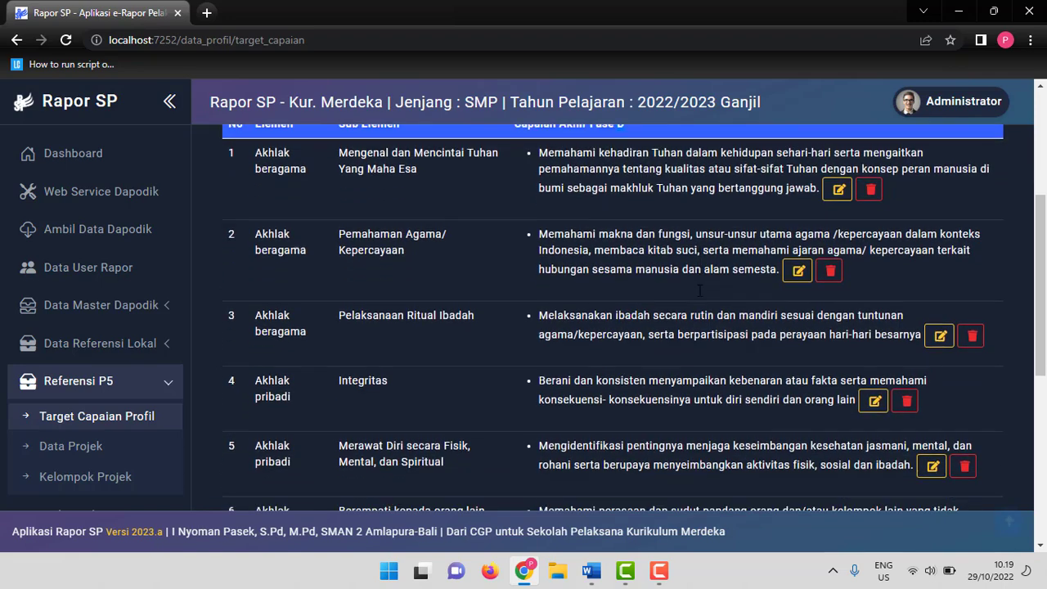
scroll(699, 290, "down", 2)
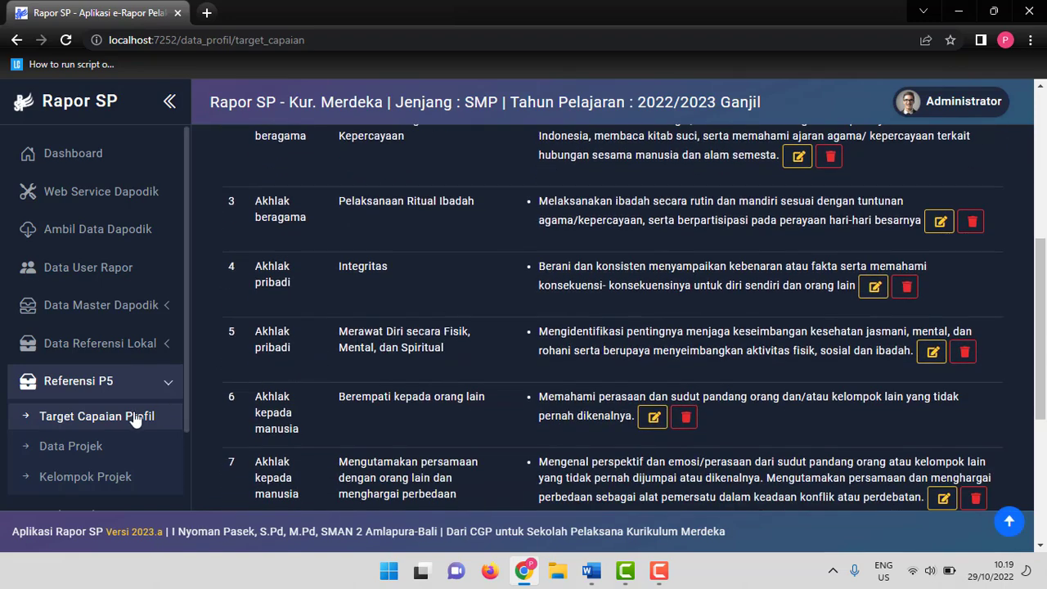
Open the Data Projek page and review the theme, project name and description in the Contoh Draft P5 document.
left_click(92, 451)
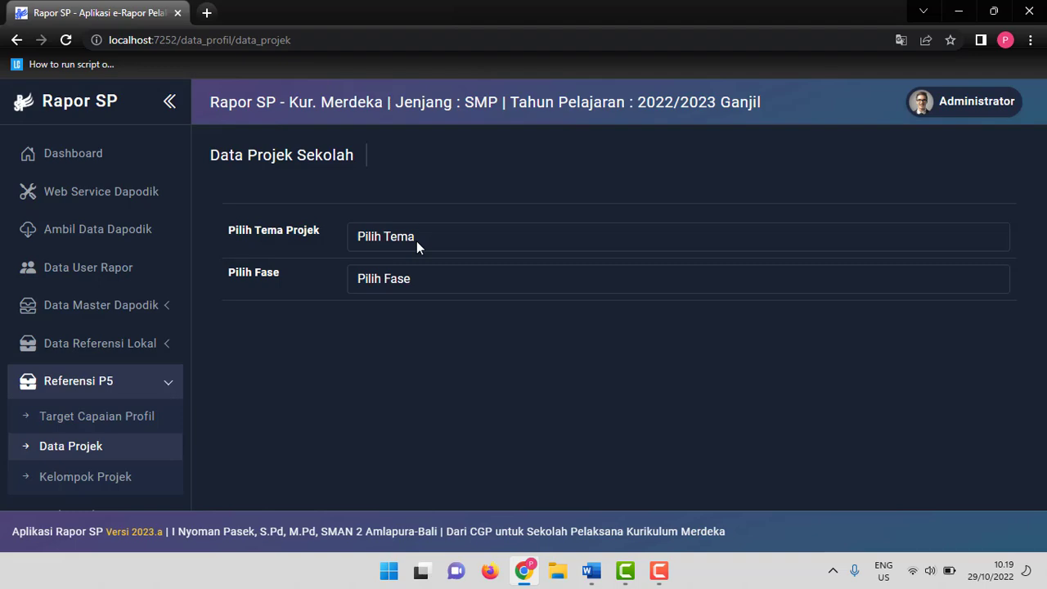
left_click(591, 571)
scroll(459, 299, "down", 1)
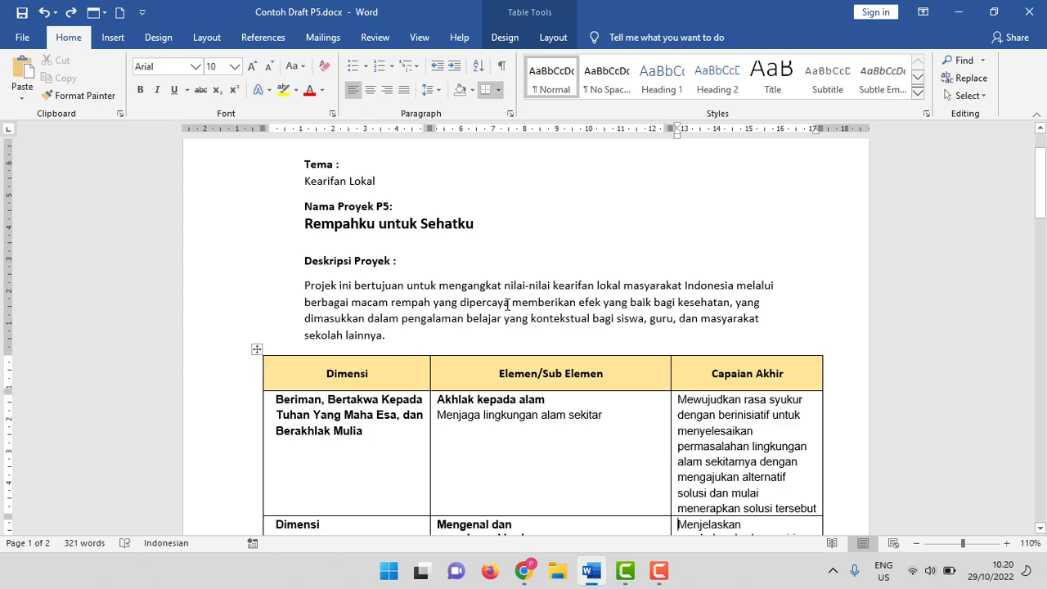
scroll(508, 304, "down", 1)
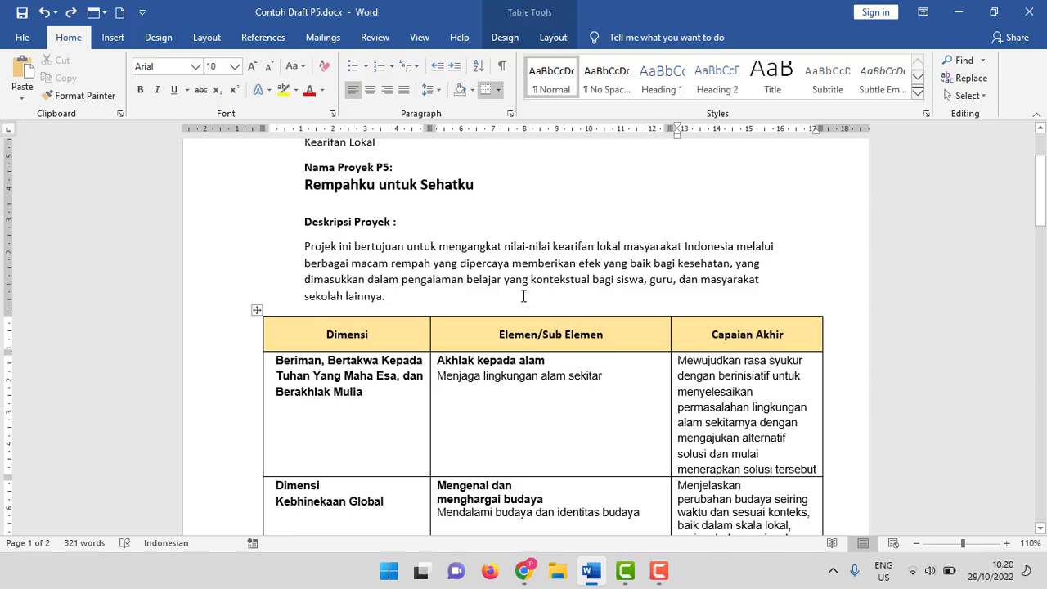
key("alt+Tab")
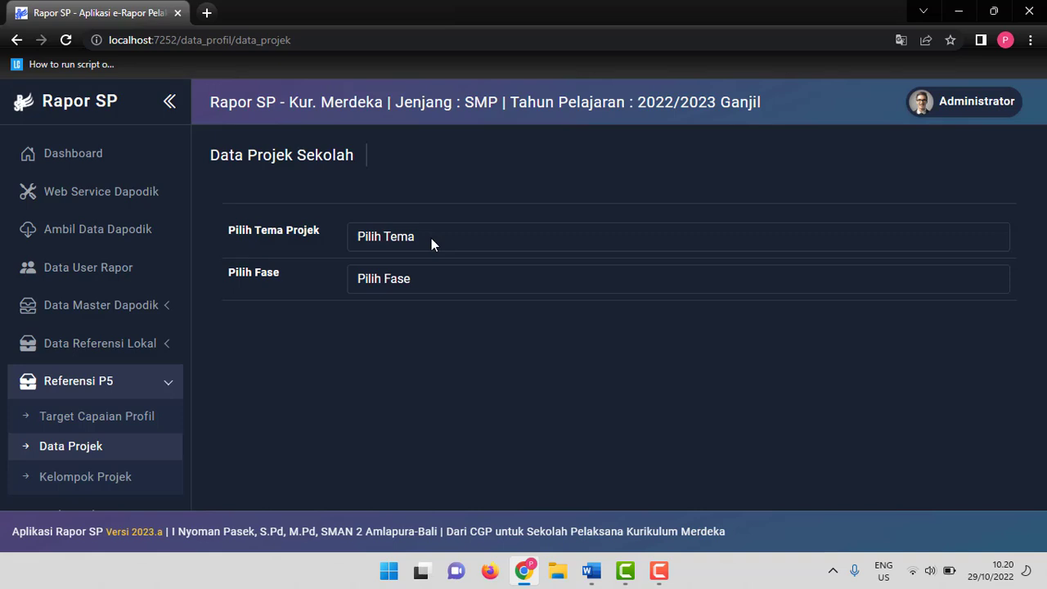
left_click(430, 238)
left_click(533, 253)
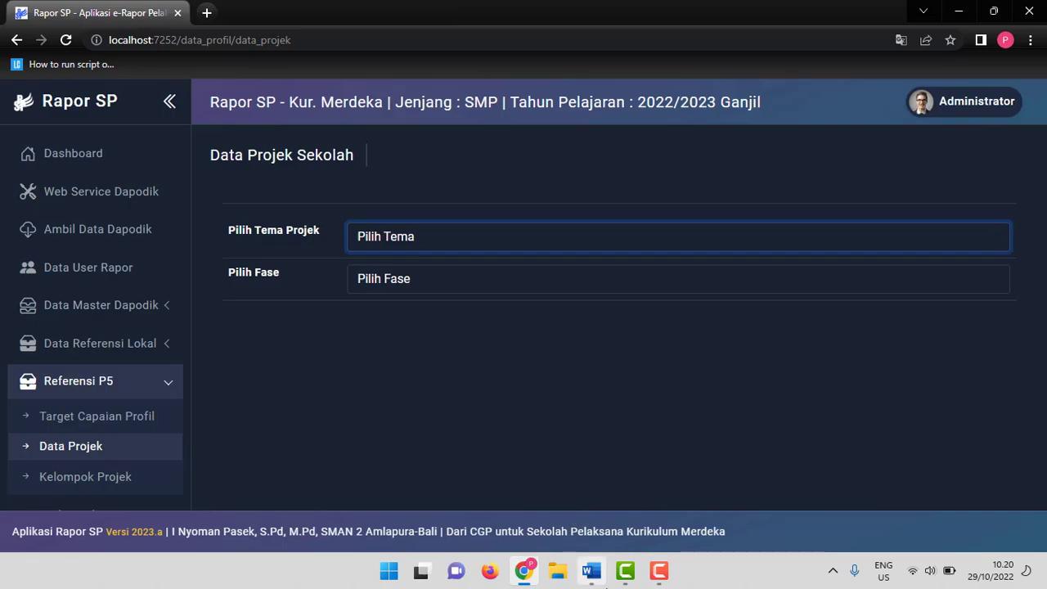
left_click(592, 570)
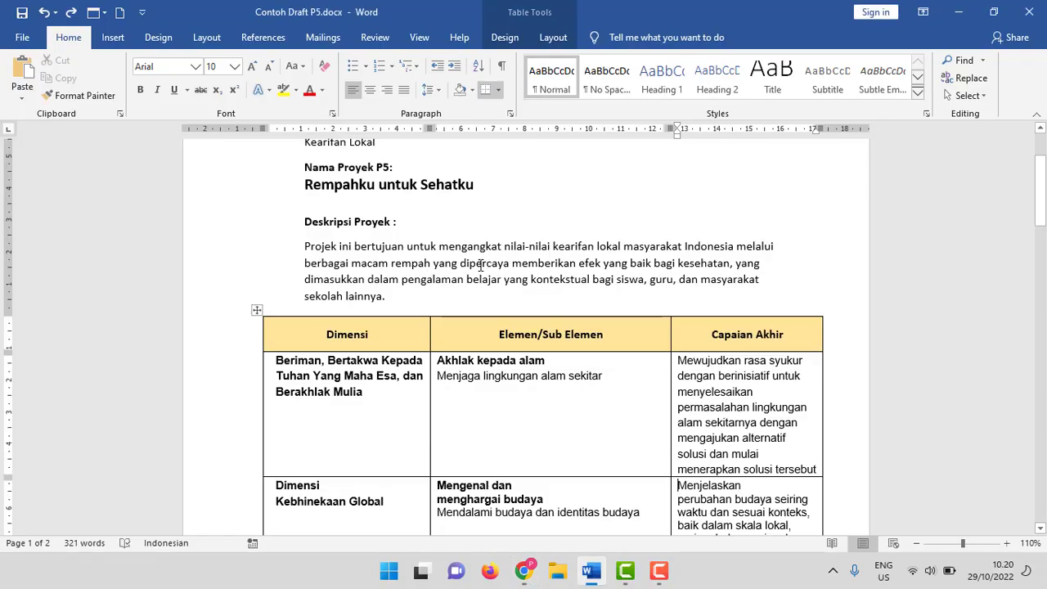
left_click(523, 570)
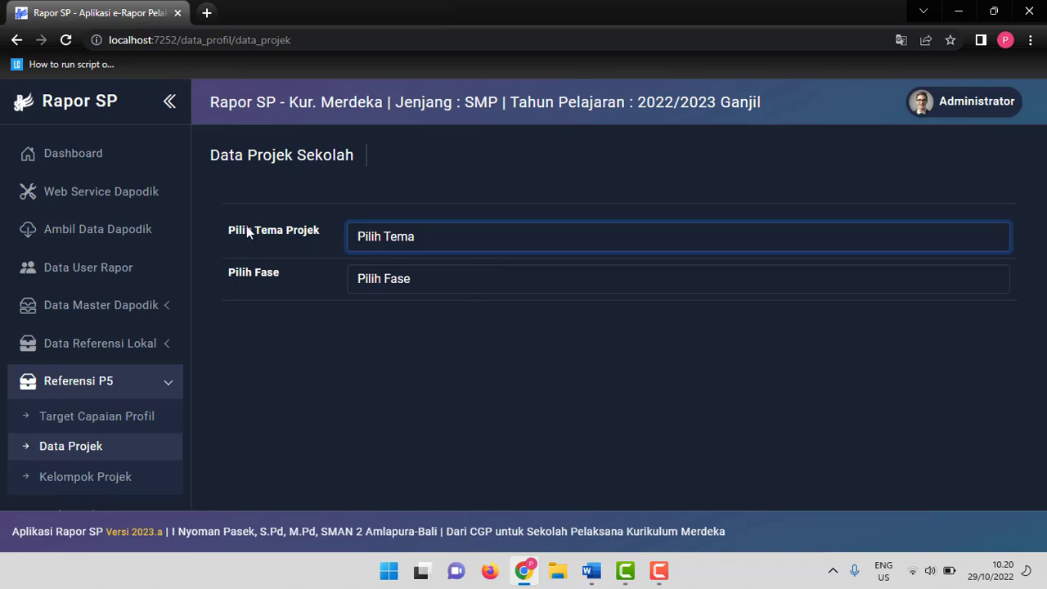
Choose Kearifan Lokal as the project theme and D as the phase.
left_click(411, 237)
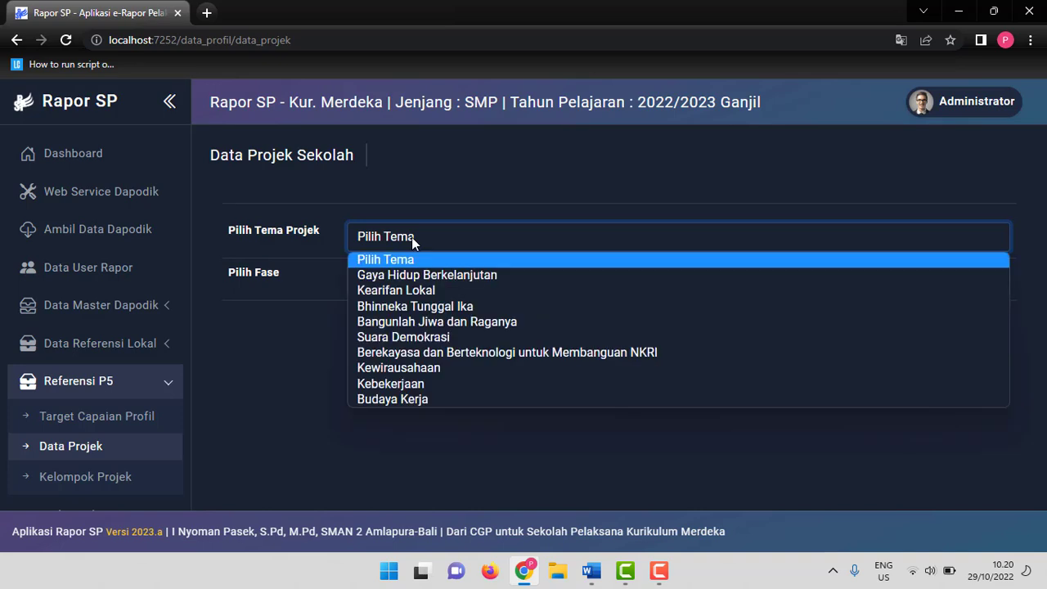
left_click(431, 292)
left_click(424, 282)
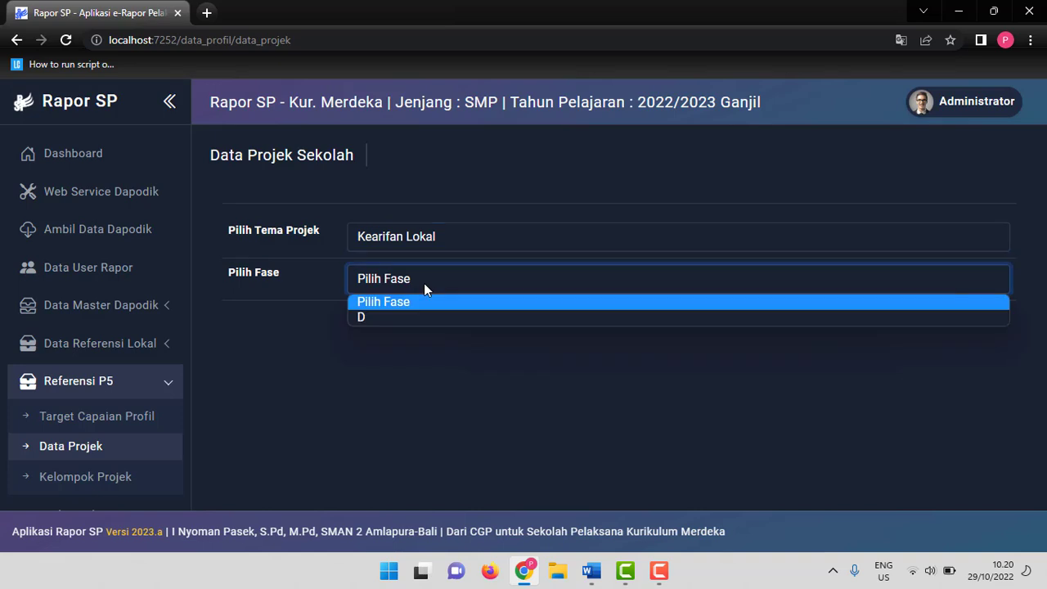
left_click(422, 316)
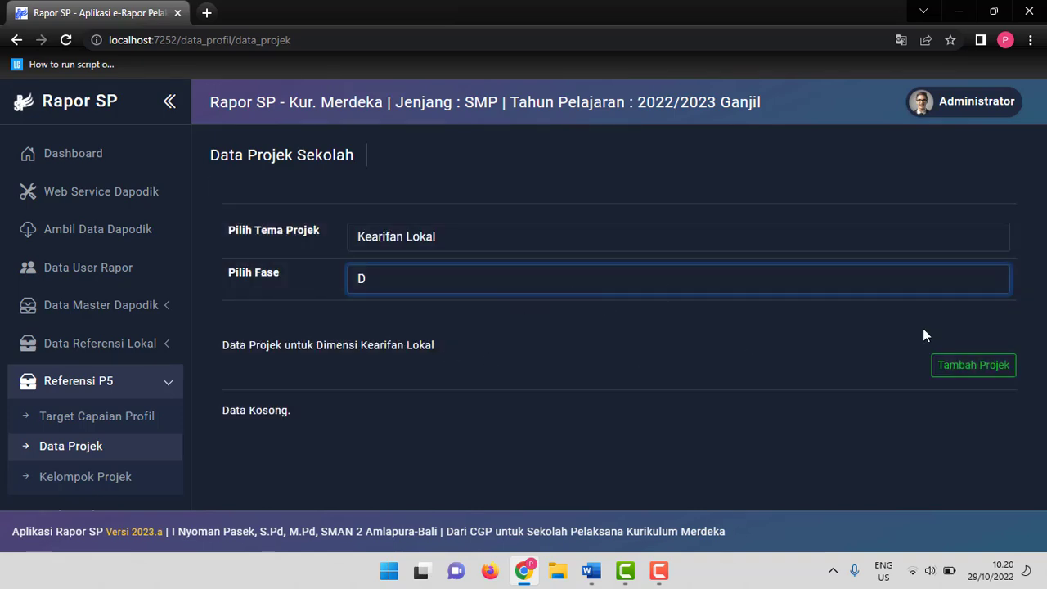
Add a new project with number 1 and the name Rempahku untuk Sehatku.
left_click(973, 369)
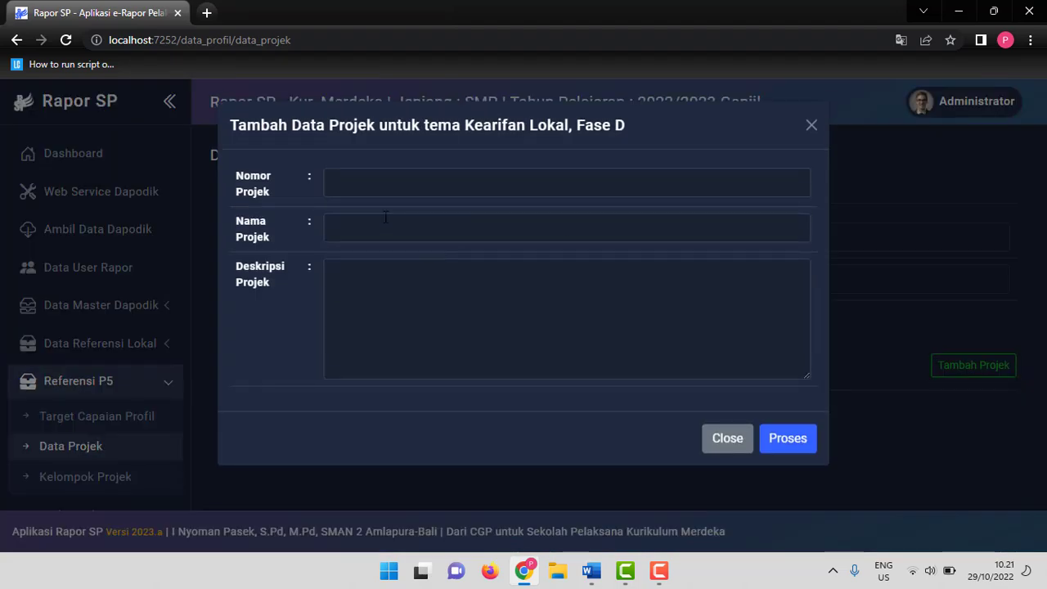
left_click(382, 185)
type("1")
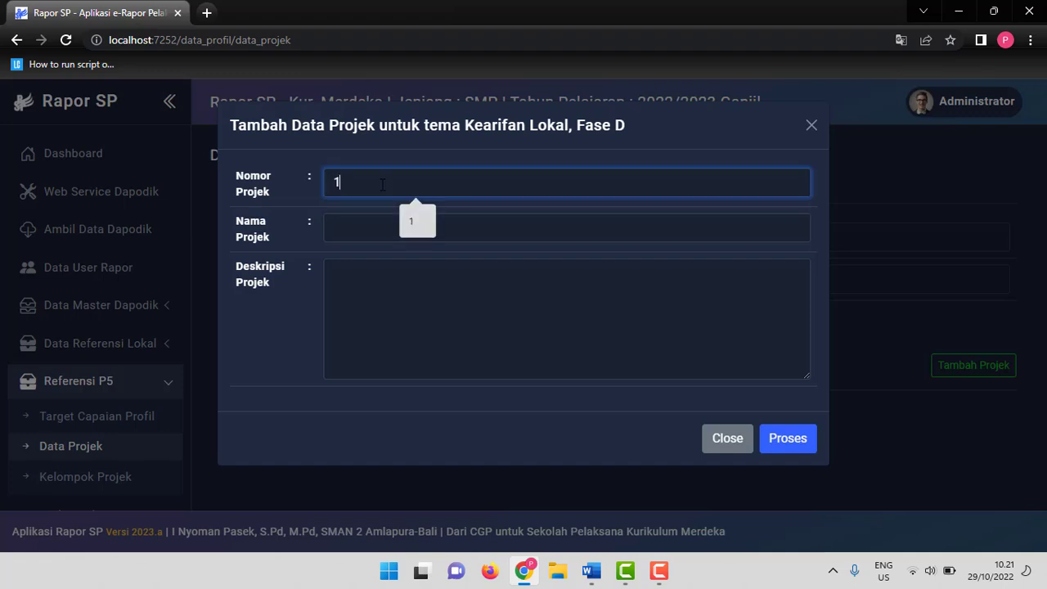
left_click(370, 226)
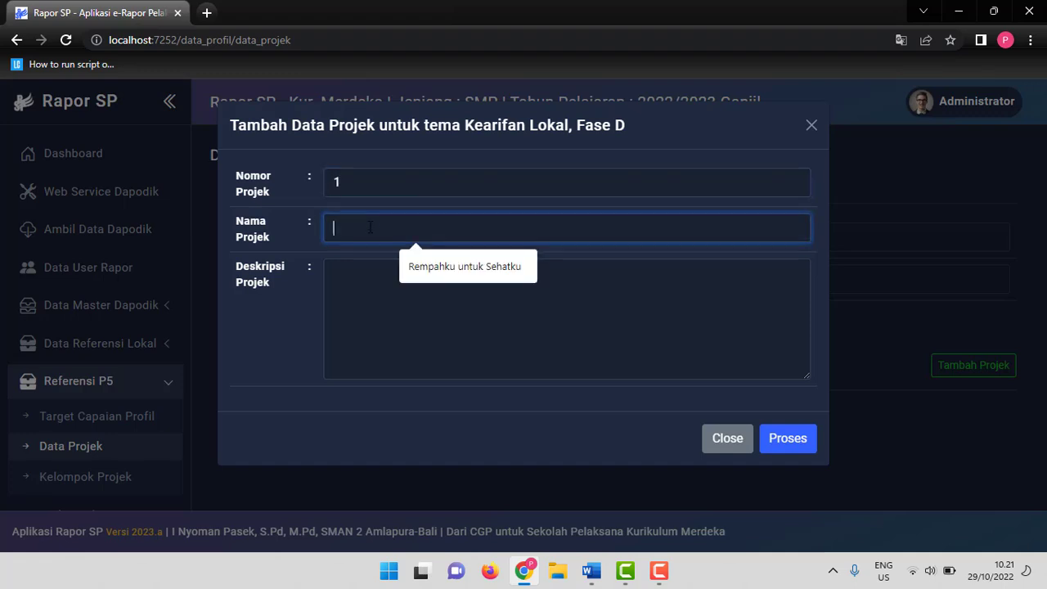
left_click(413, 267)
Copy the project description from the draft document into the project description field and save the project.
left_click(591, 570)
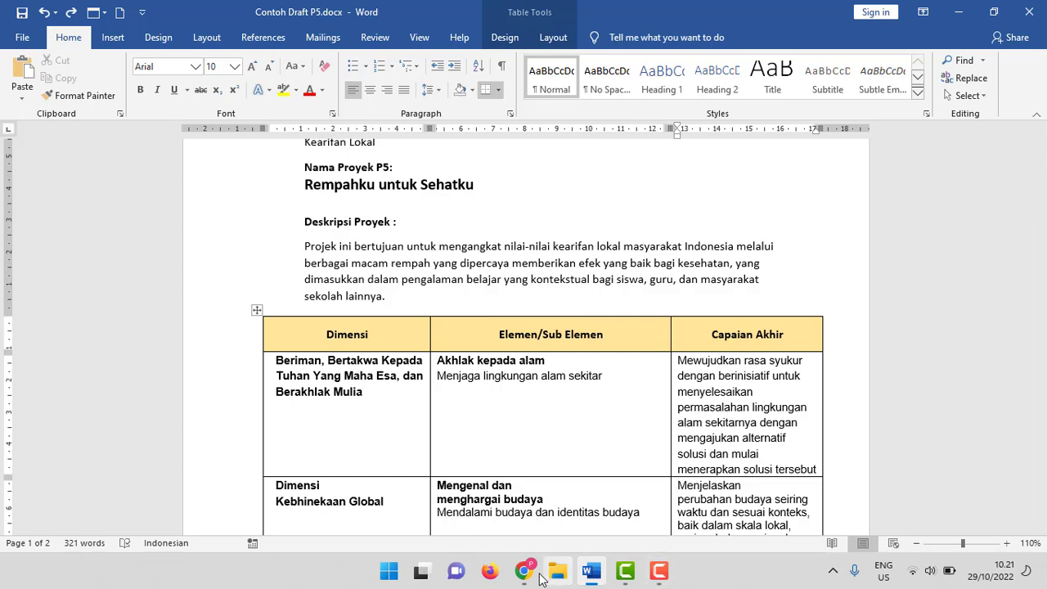
left_click(525, 572)
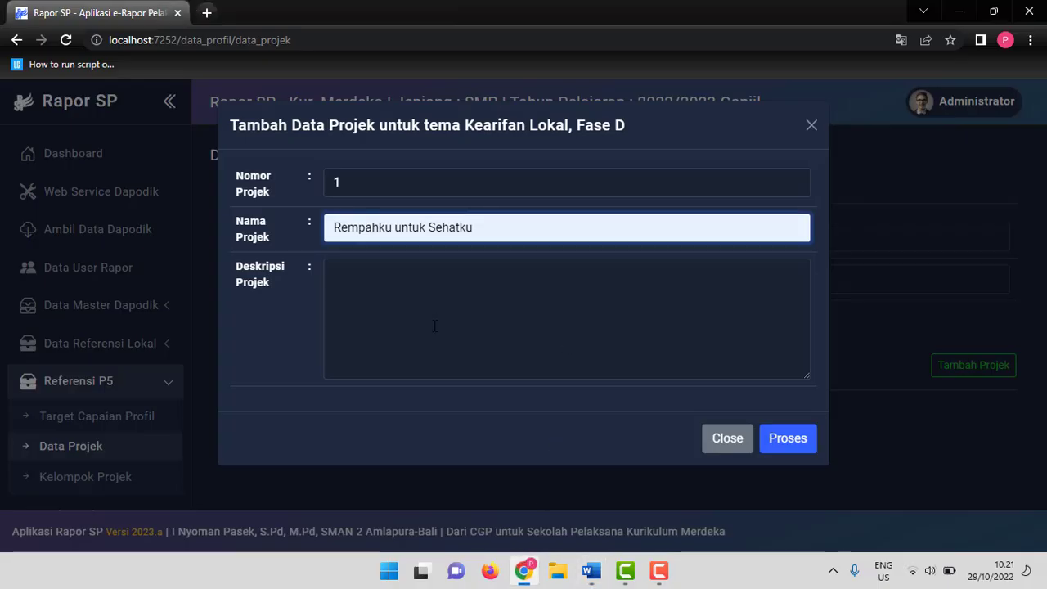
left_click(357, 273)
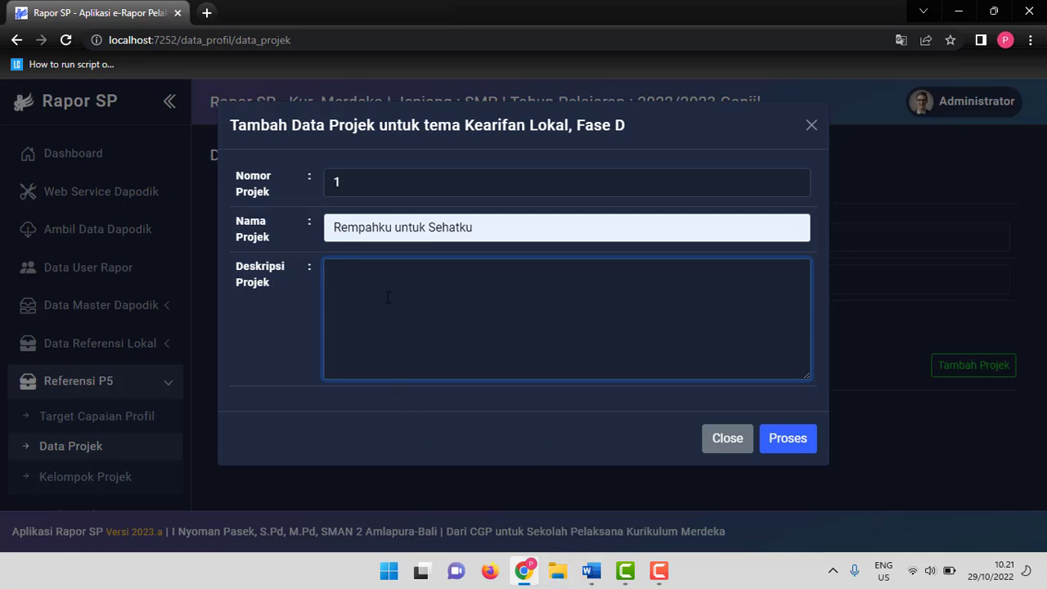
left_click(597, 582)
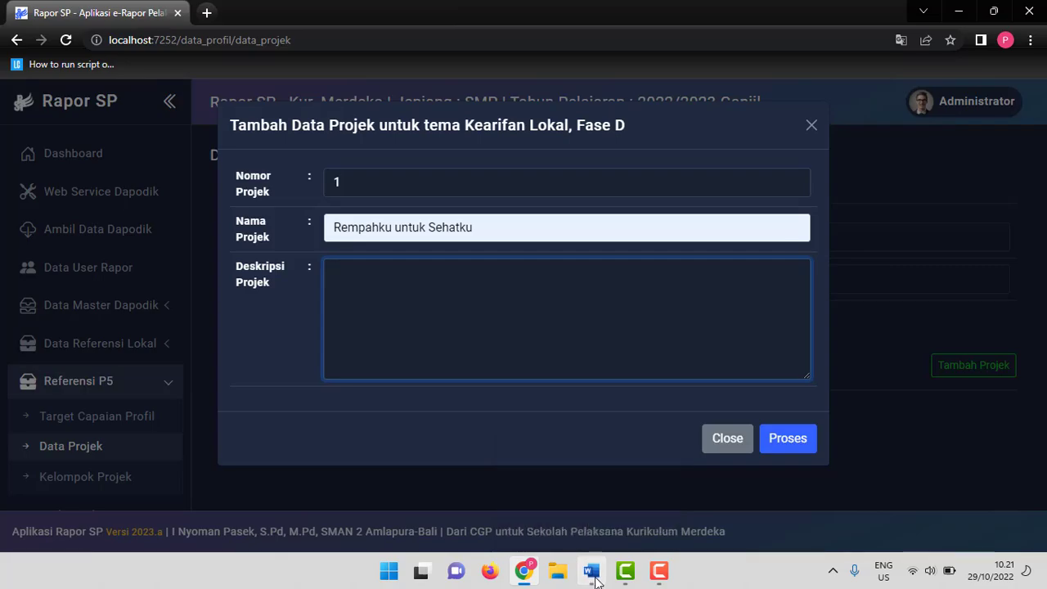
left_click_drag(304, 246, 391, 301)
key("ctrl+c")
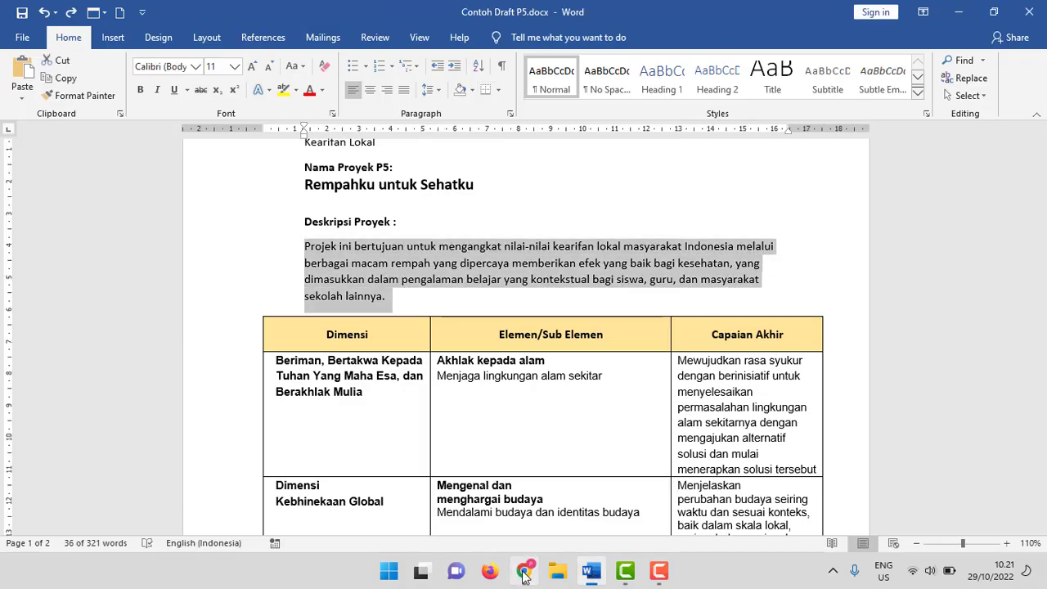
left_click(523, 571)
key("ctrl+v")
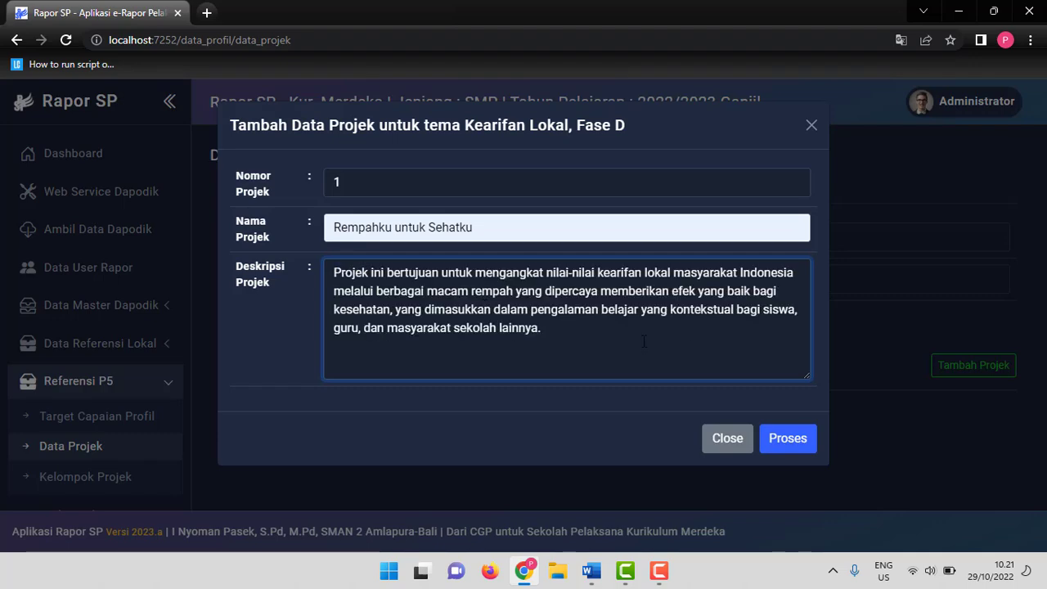
left_click(788, 439)
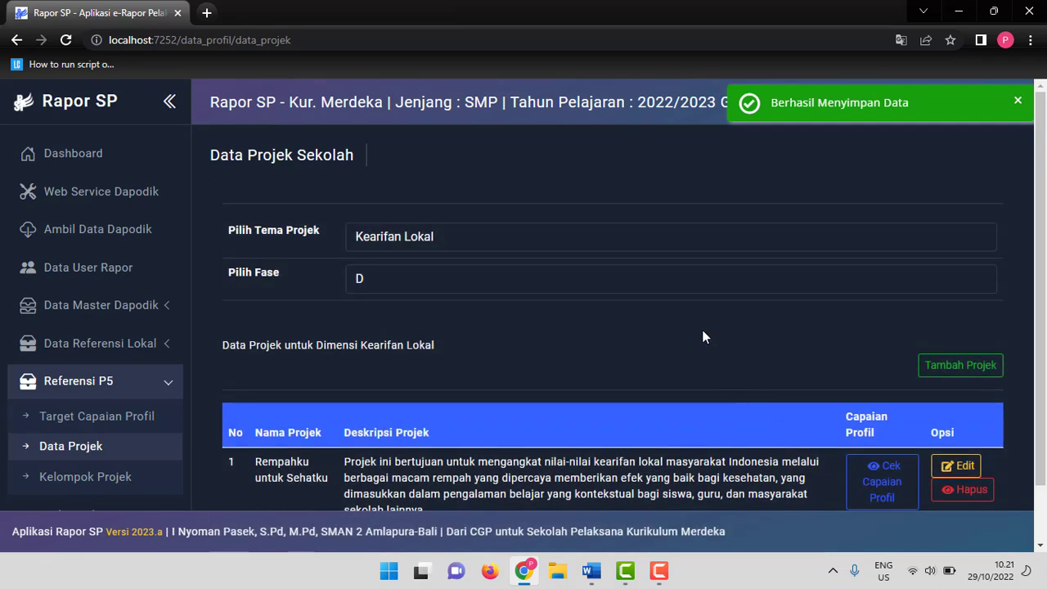
scroll(706, 342, "down", 1)
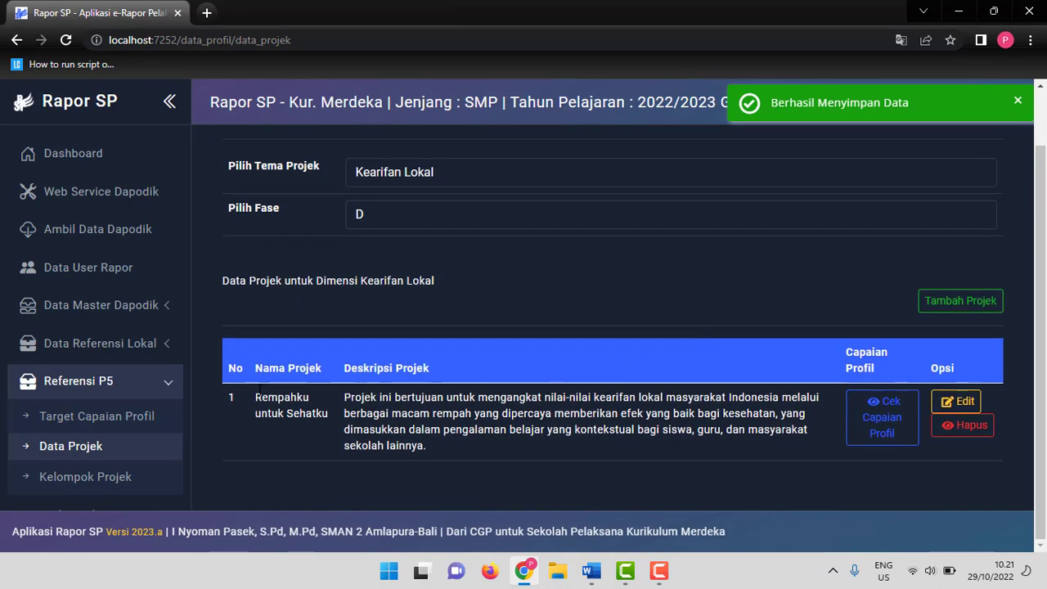
Open the profile achievements of the Rempahku untuk Sehatku project and start adding a new achievement.
left_click_drag(262, 397, 527, 449)
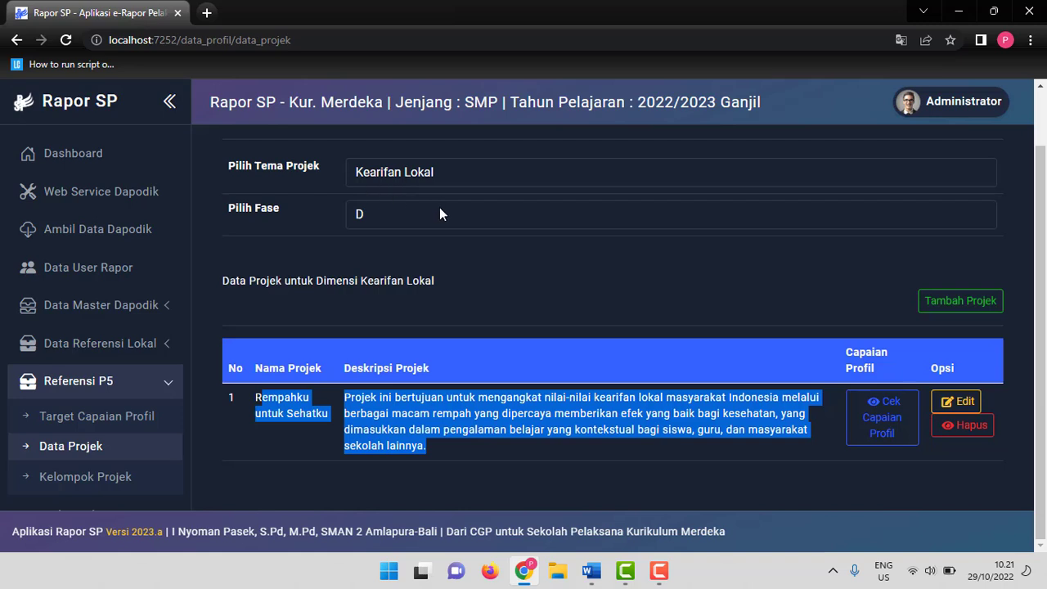
left_click(349, 410)
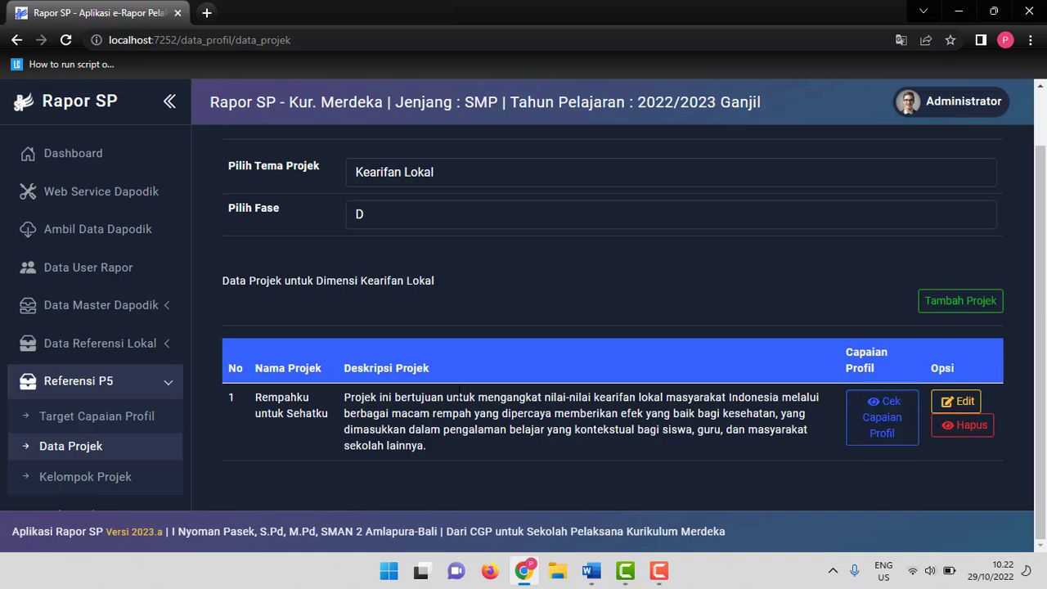
left_click(882, 429)
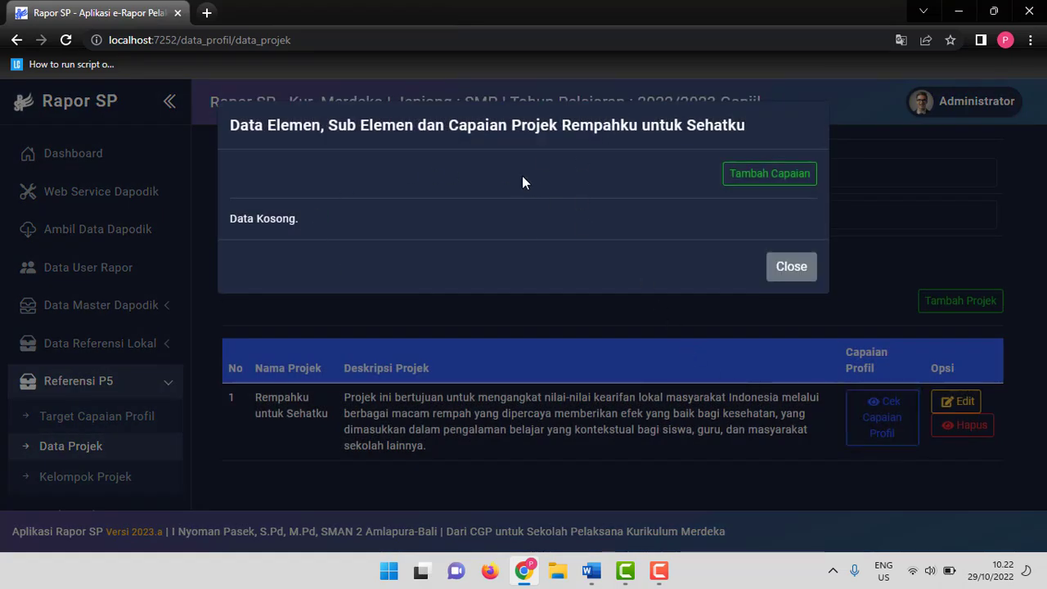
left_click(767, 179)
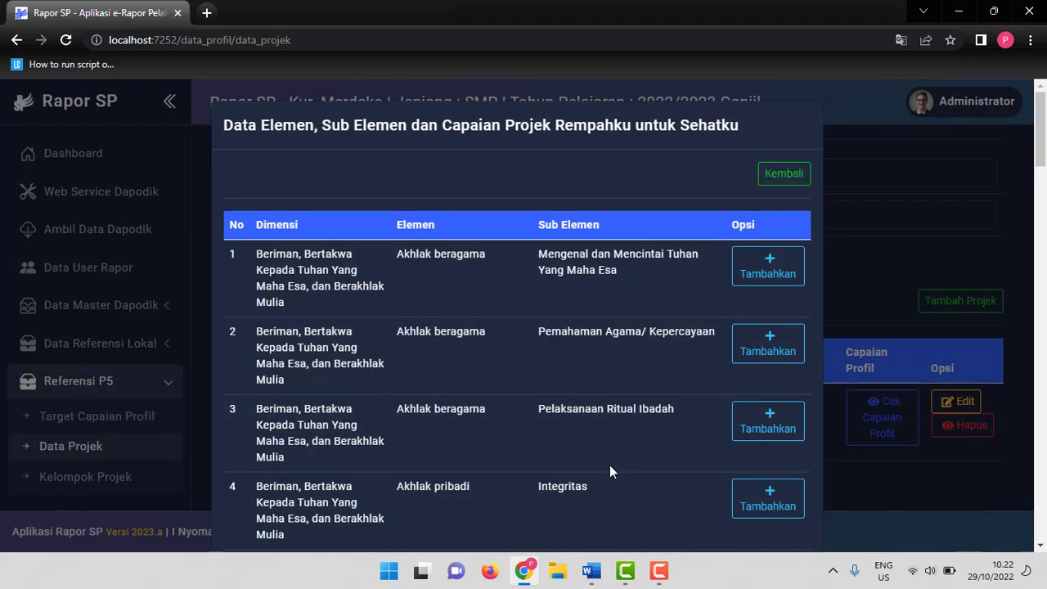
Add the Akhlak kepada alam sub-element Menjaga Lingkungan Alam Sekitar from the draft's table as a profile achievement.
left_click(591, 571)
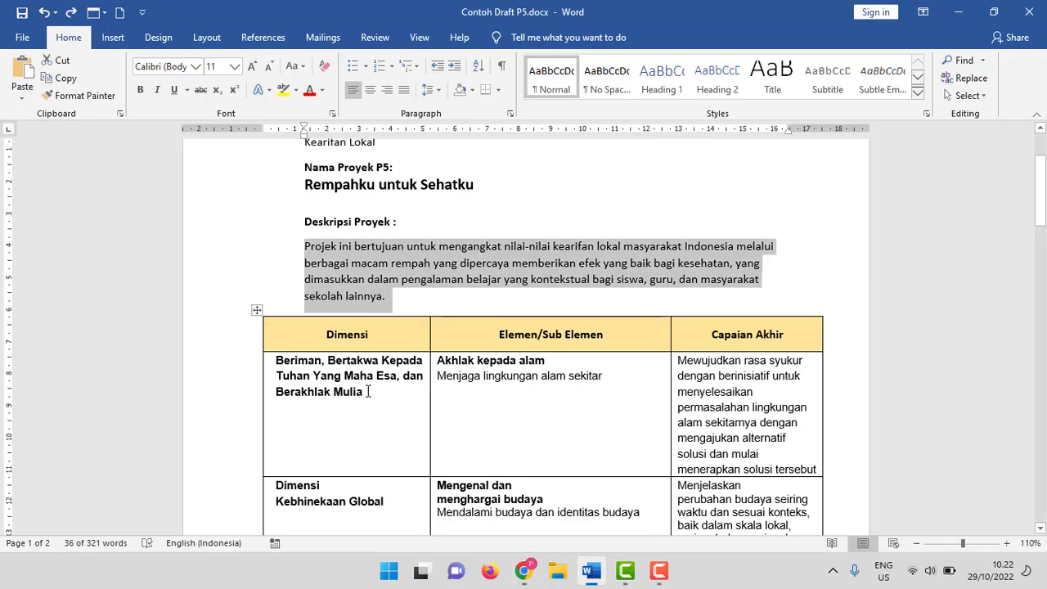
left_click(276, 360)
left_click_drag(276, 360, 362, 396)
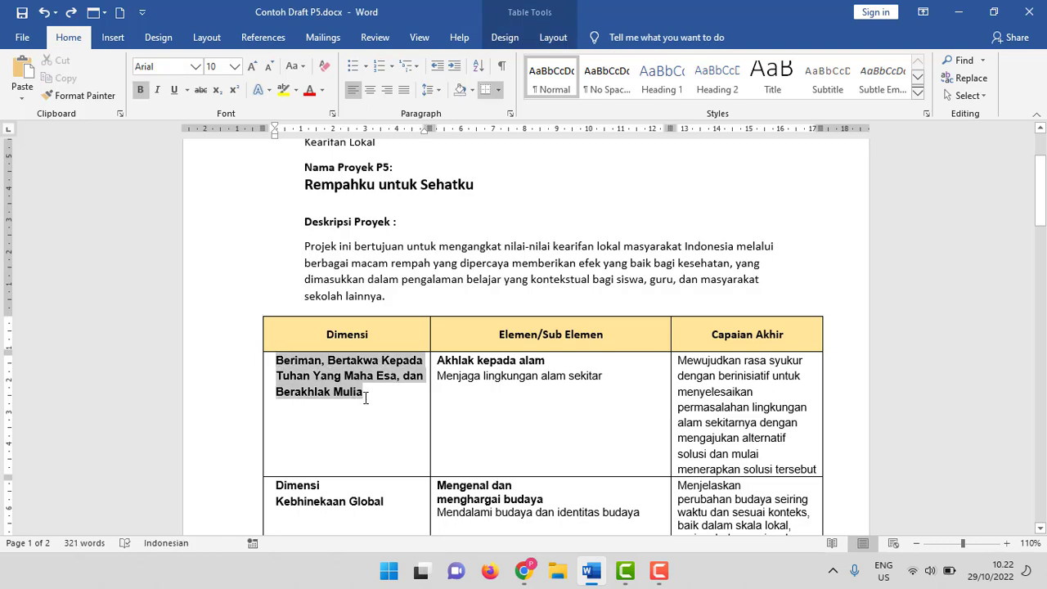
left_click(381, 413)
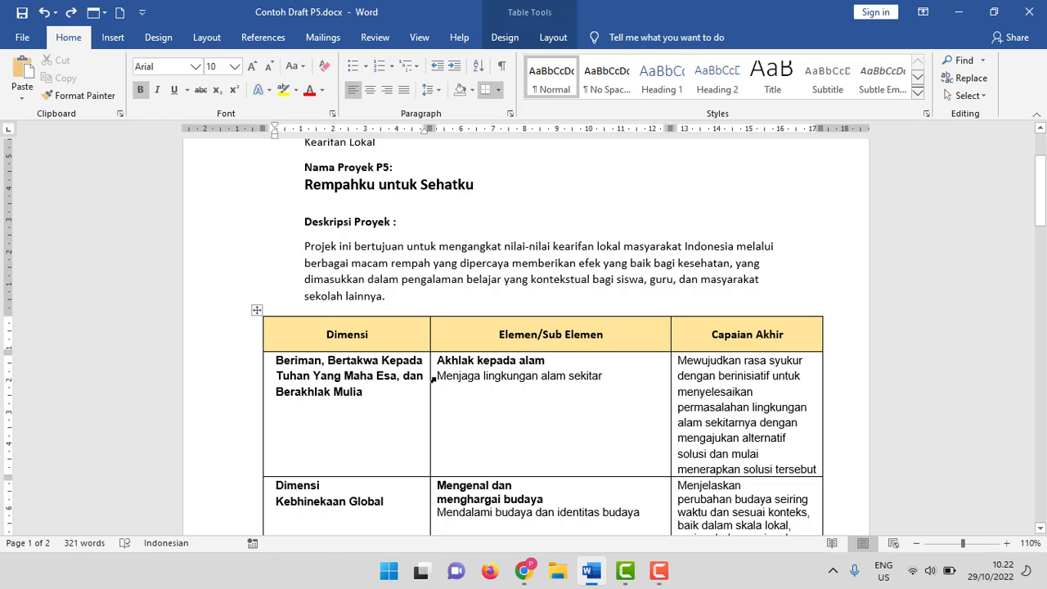
left_click_drag(442, 378, 598, 377)
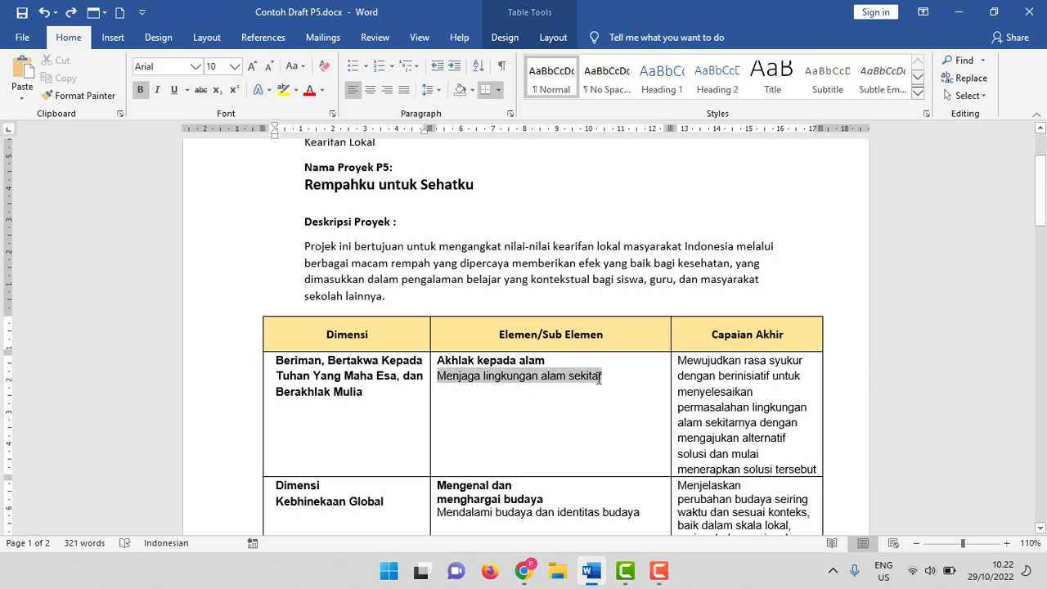
left_click(508, 401)
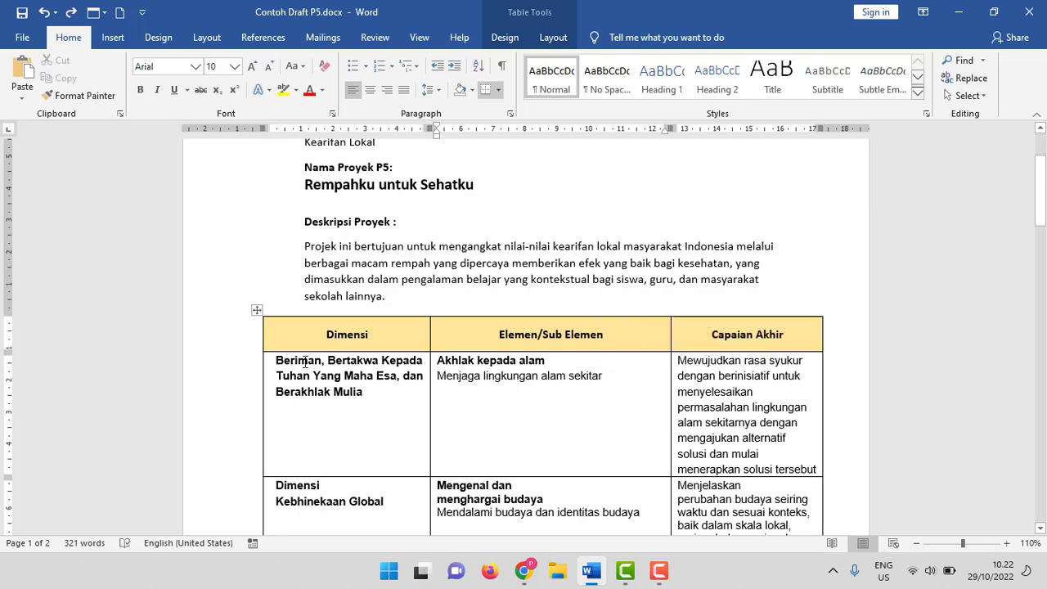
key("alt+Tab")
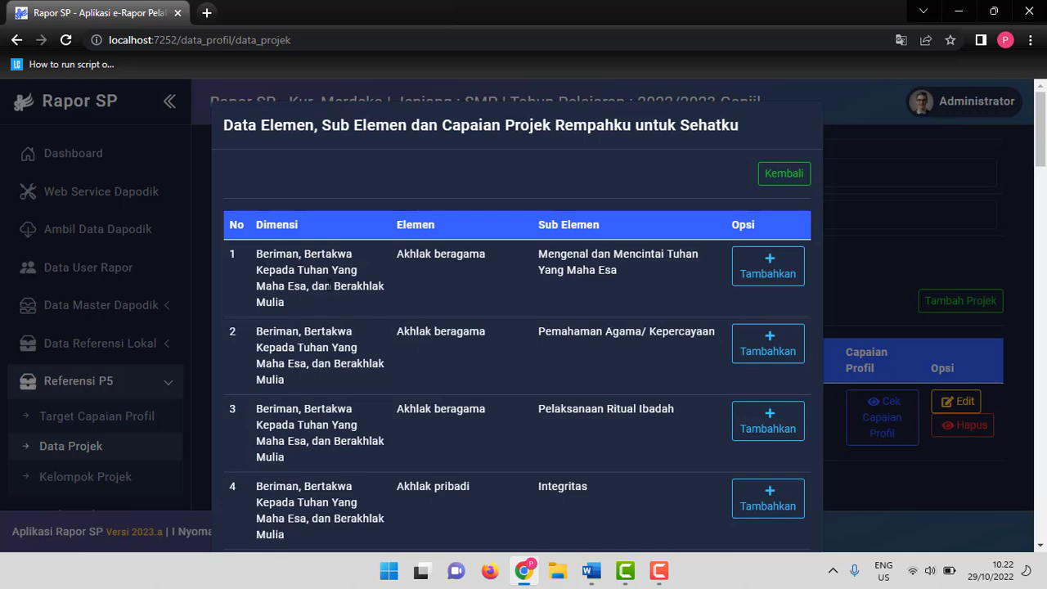
scroll(412, 295, "down", 5)
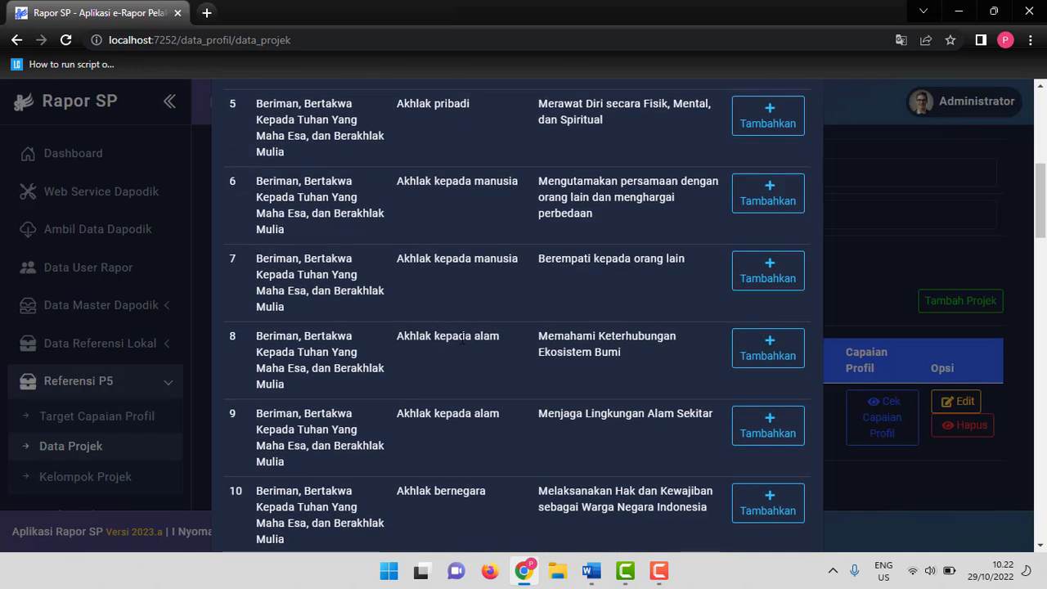
key("alt+Tab")
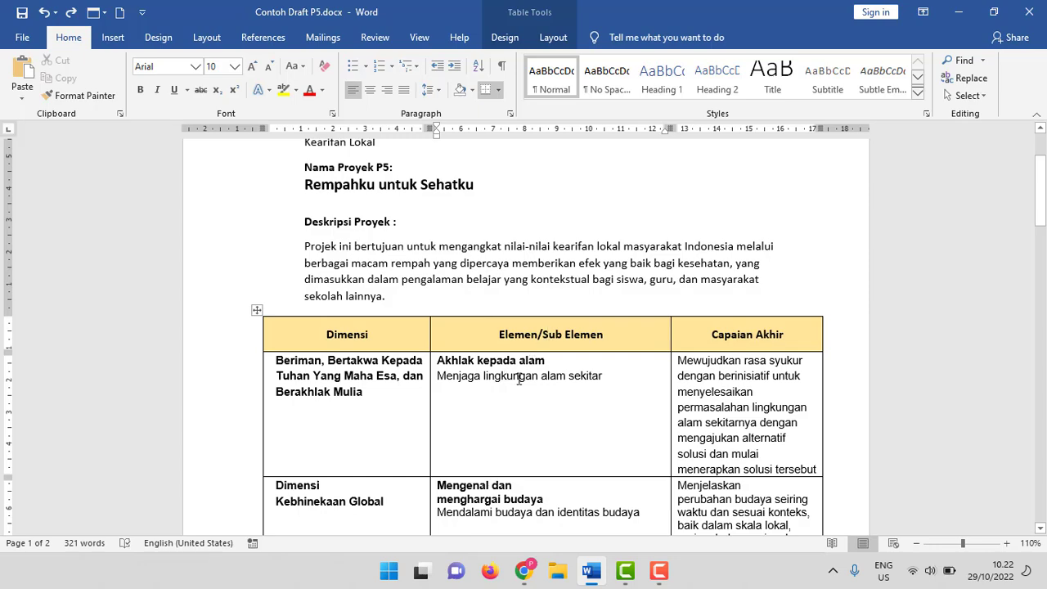
left_click_drag(440, 377, 607, 389)
key("alt+Tab")
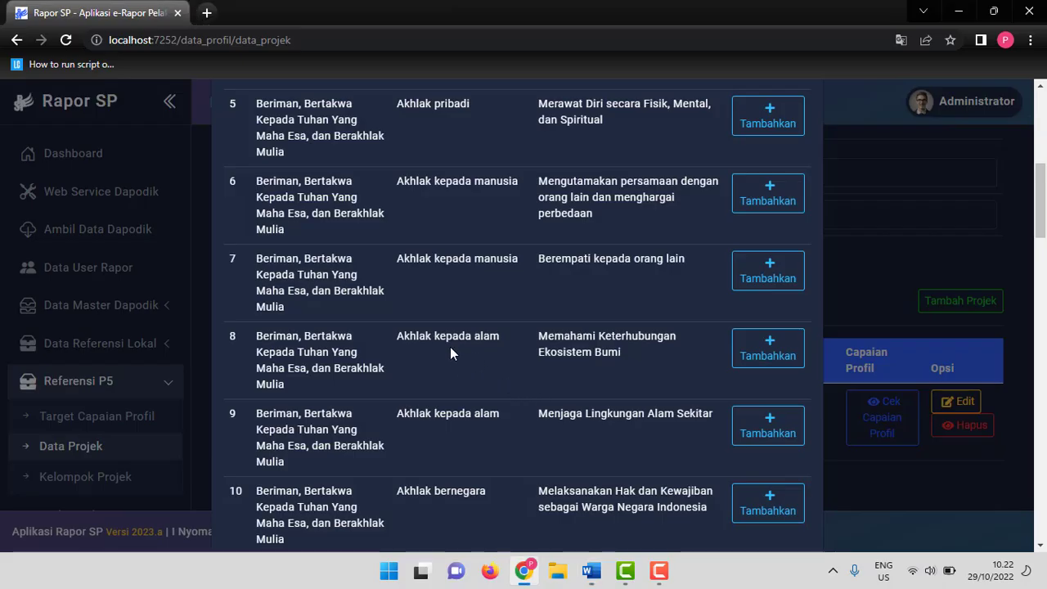
scroll(497, 380, "down", 1)
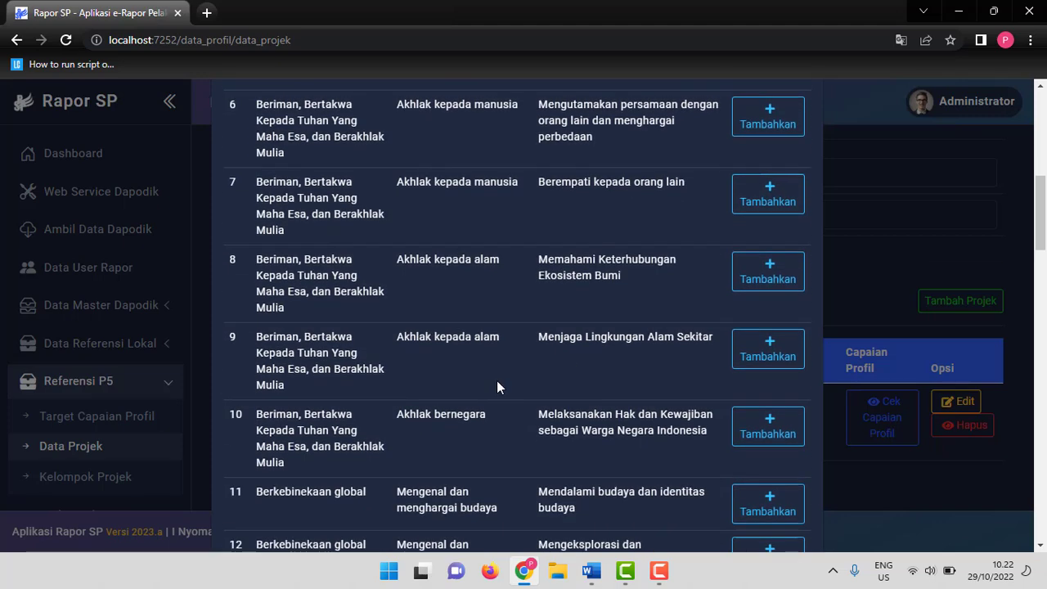
left_click_drag(401, 339, 765, 364)
left_click(765, 363)
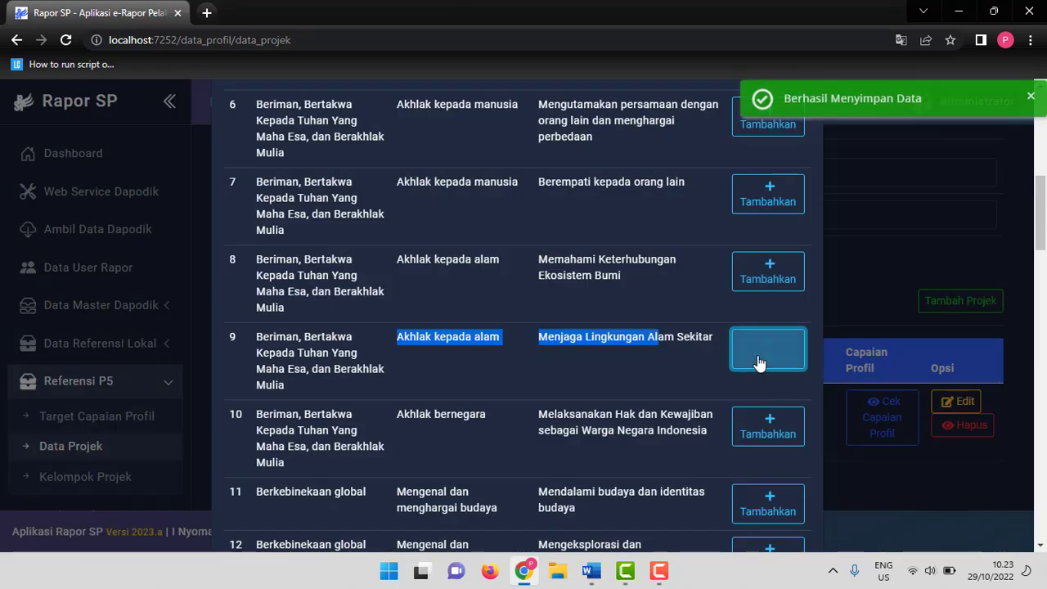
Add the Berkebinekaan global sub-element Mendalami budaya dan identitas budaya, taken from the draft, as an achievement.
key("alt+Tab")
scroll(530, 306, "down", 3)
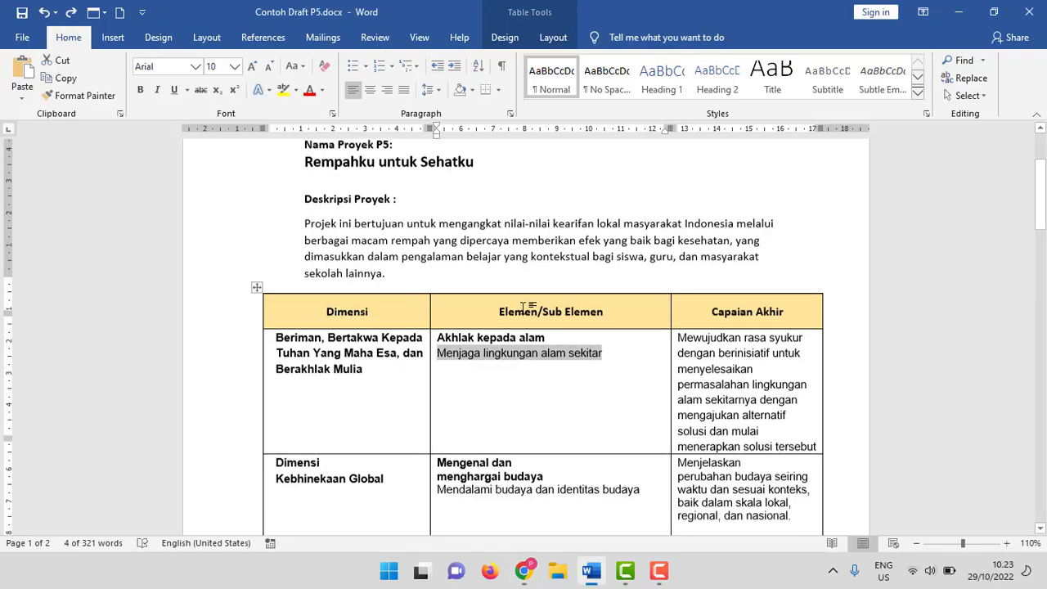
left_click_drag(276, 328, 375, 338)
left_click(438, 336)
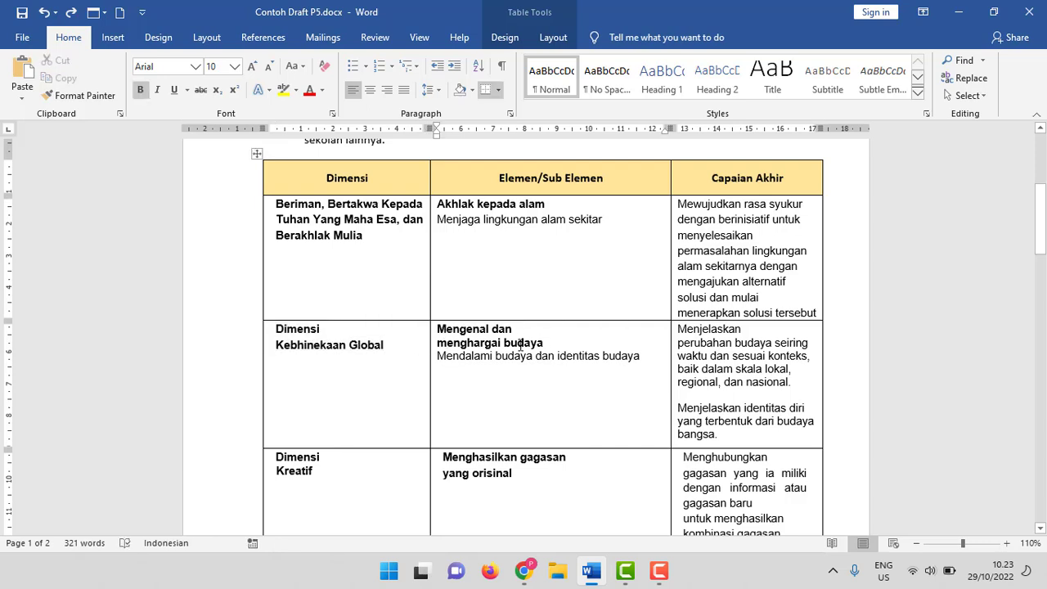
left_click_drag(440, 357, 638, 367)
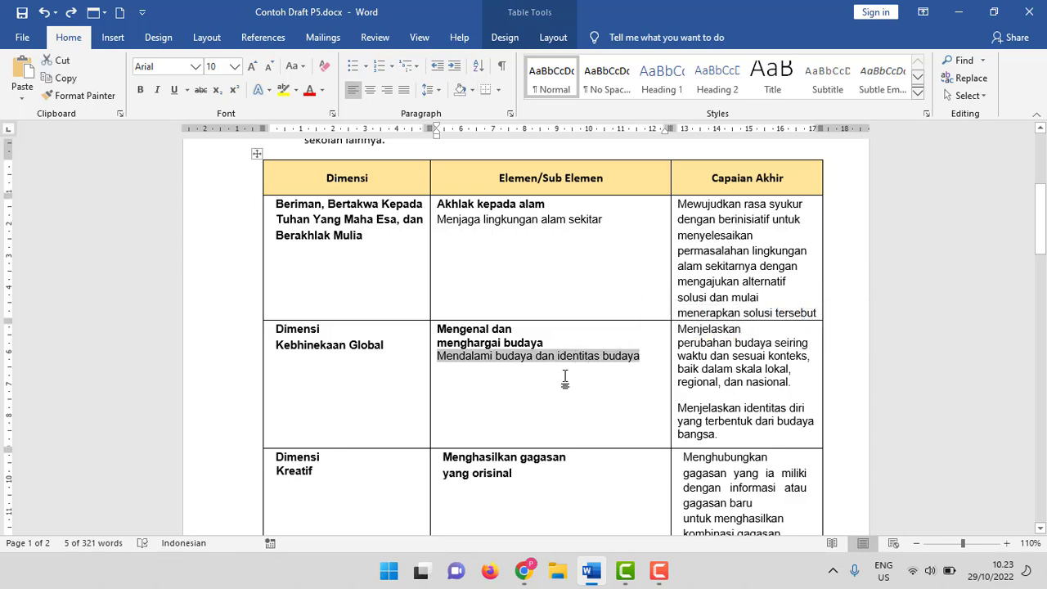
key("alt+Tab")
scroll(491, 338, "down", 3)
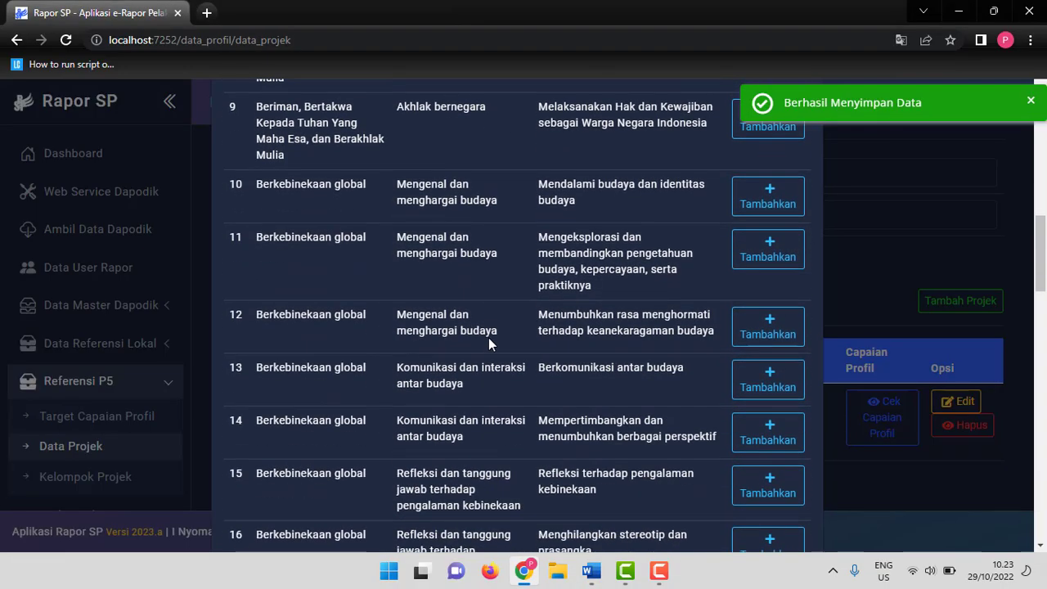
key("alt+Tab")
key("alt+Tab")
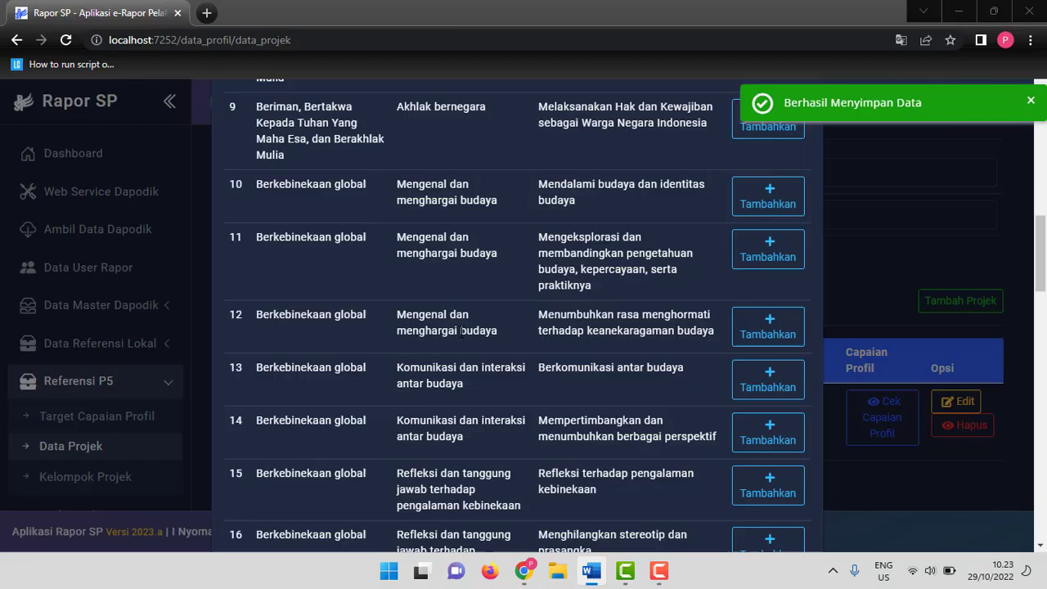
key("alt+Tab")
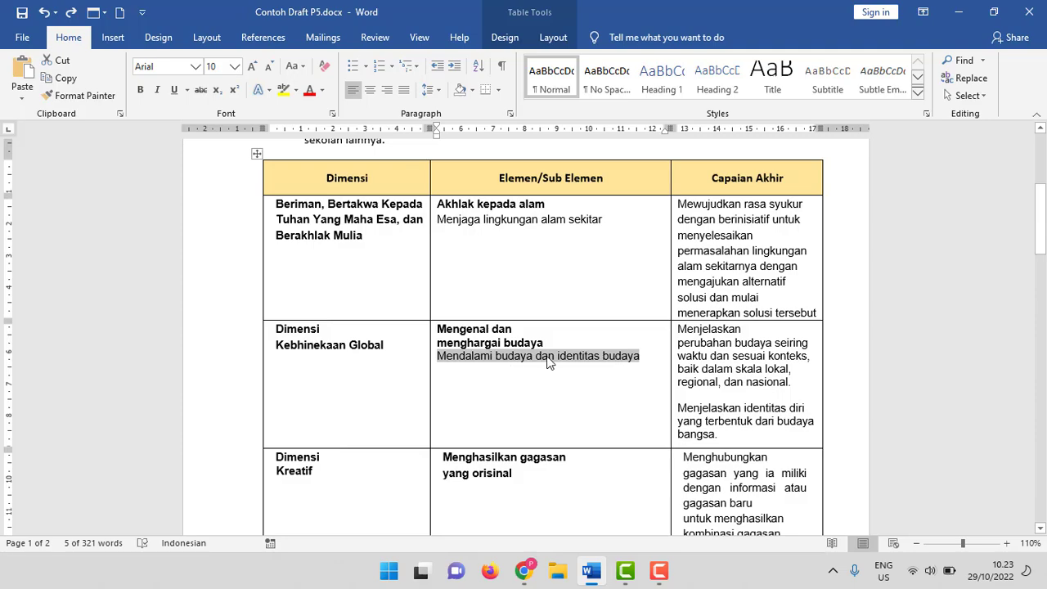
key("alt+Tab")
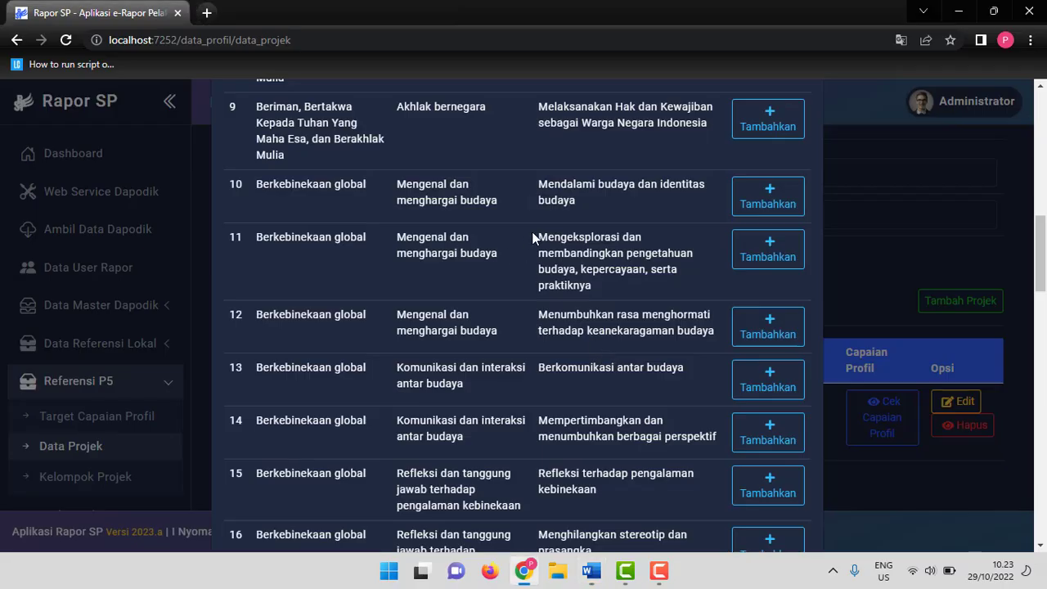
left_click(767, 202)
Add the Kreatif element Menghasilkan gagasan yang orisinal from the draft as a profile achievement.
key("alt+Tab")
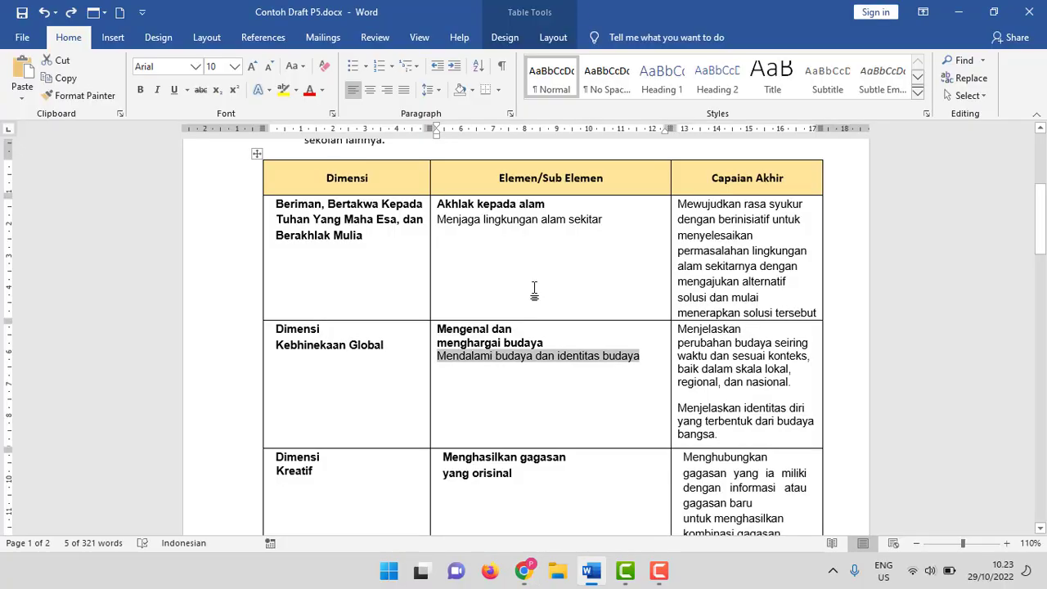
scroll(532, 296, "down", 2)
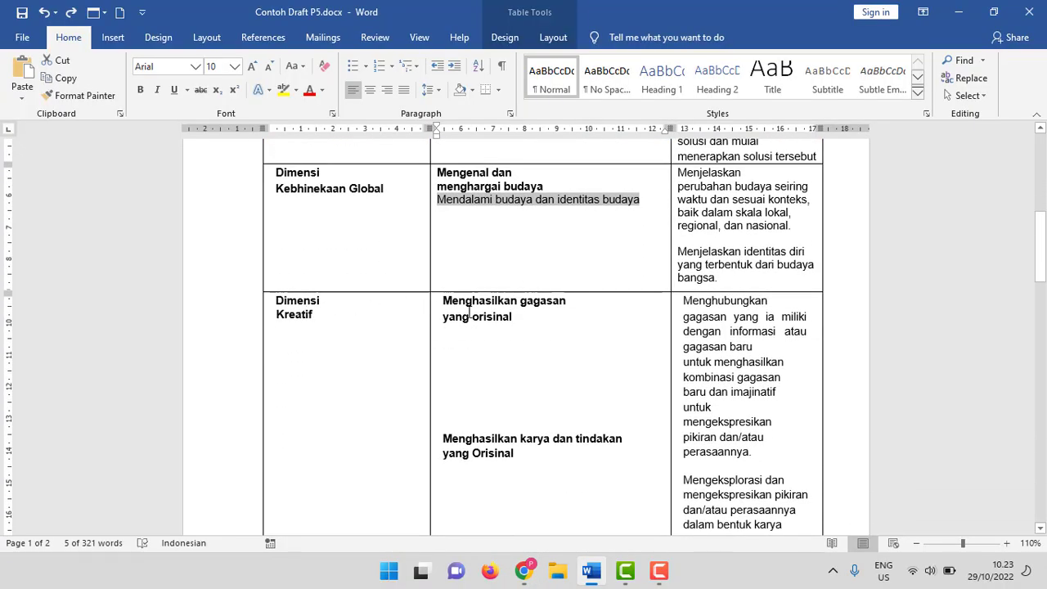
key("alt+Tab")
scroll(427, 312, "down", 5)
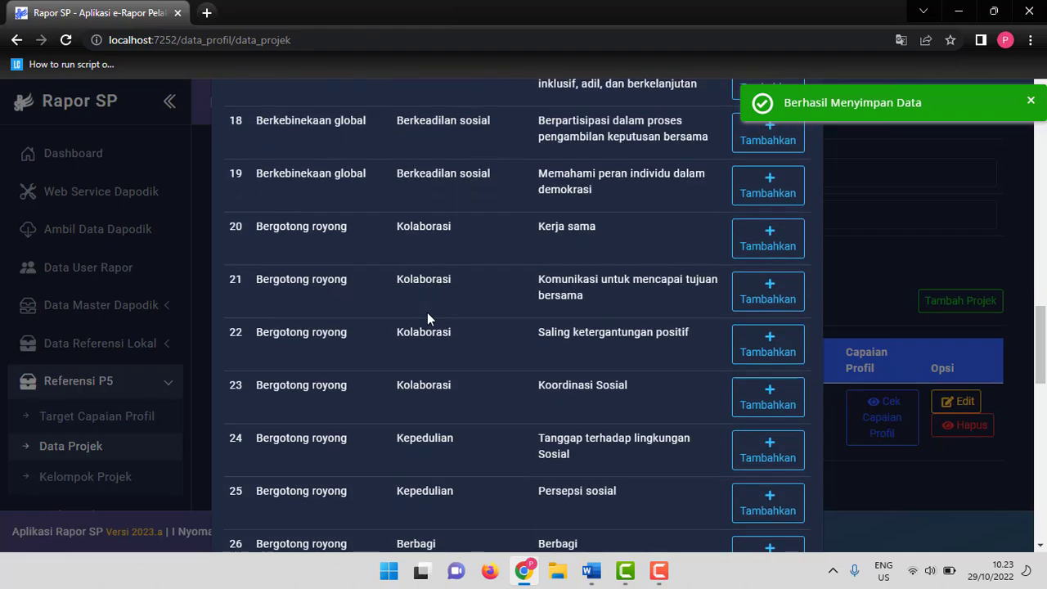
scroll(427, 317, "down", 11)
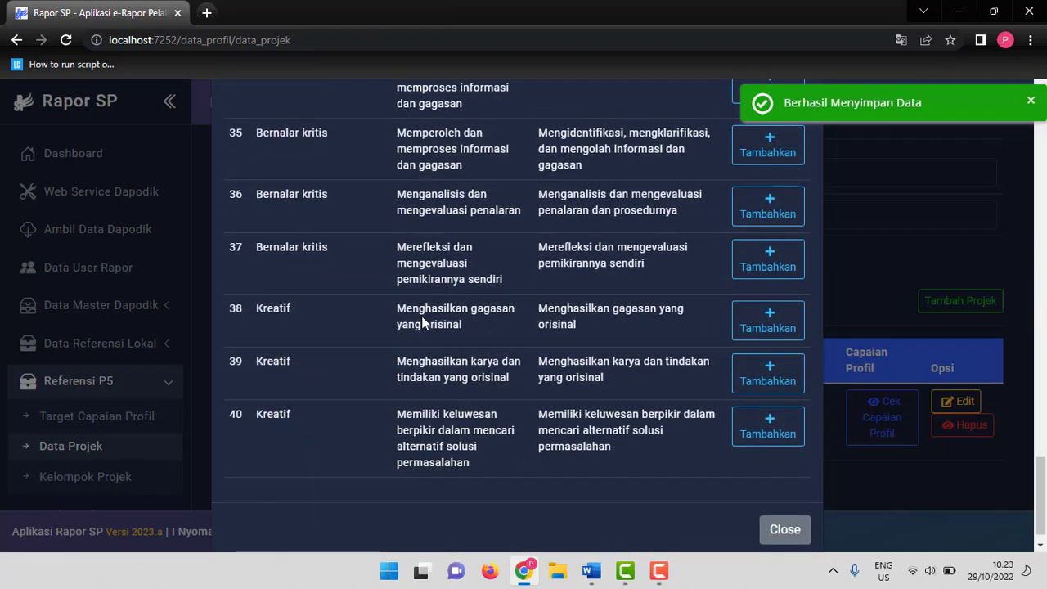
key("alt+Tab")
left_click_drag(443, 300, 526, 321)
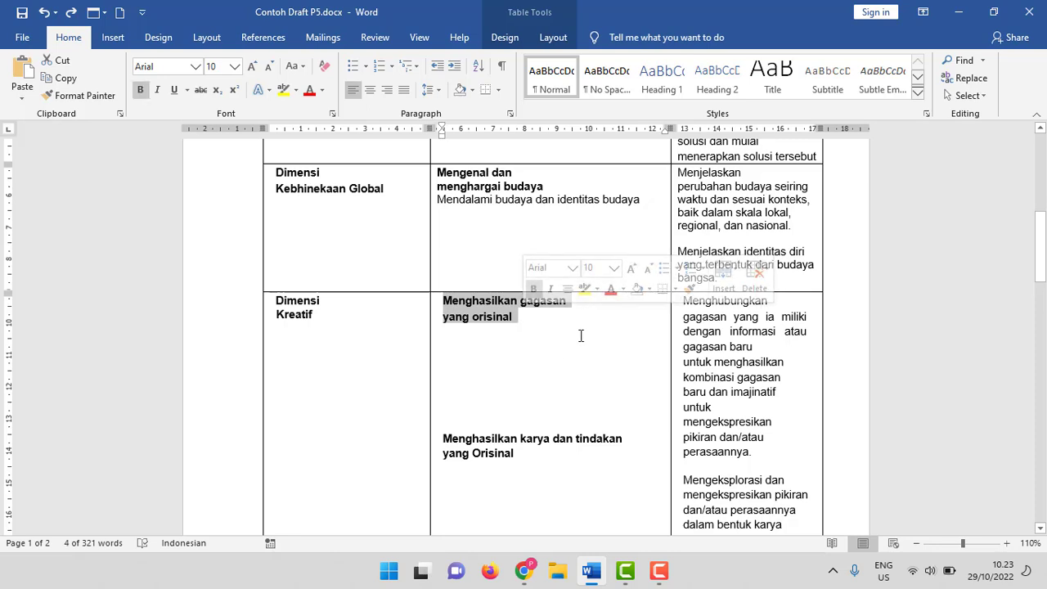
key("alt+Tab")
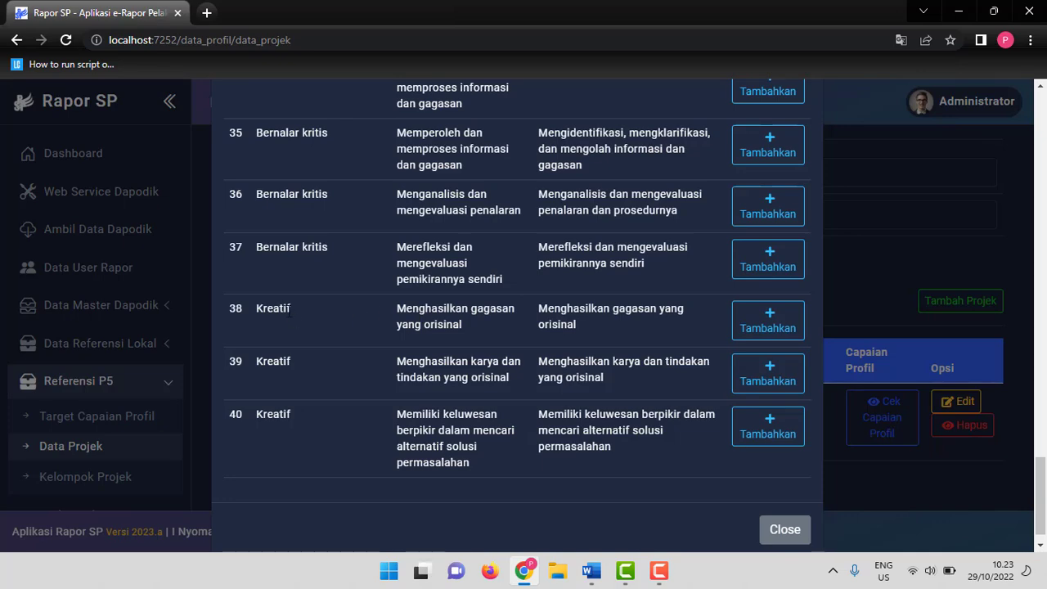
left_click_drag(272, 313, 447, 325)
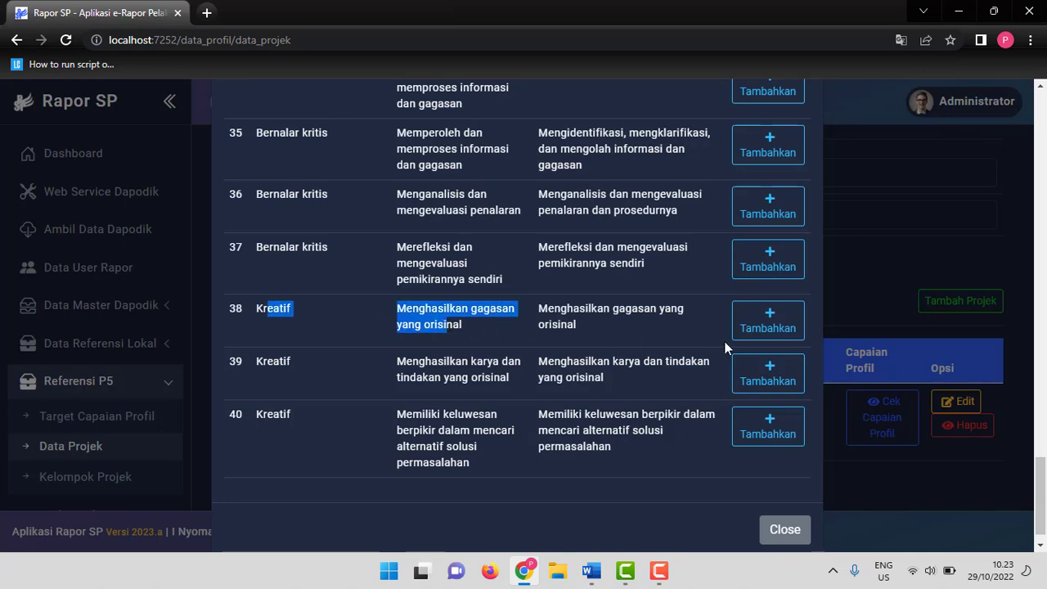
left_click(748, 327)
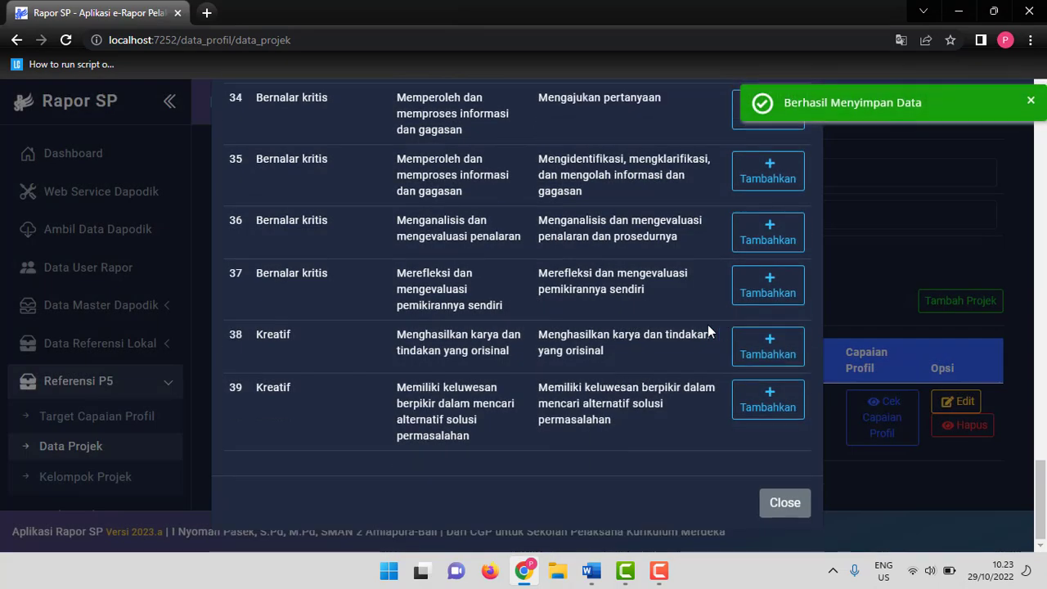
Add the Kreatif element Menghasilkan karya dan tindakan yang orisinal from the draft as a profile achievement.
key("alt+Tab")
scroll(450, 360, "down", 2)
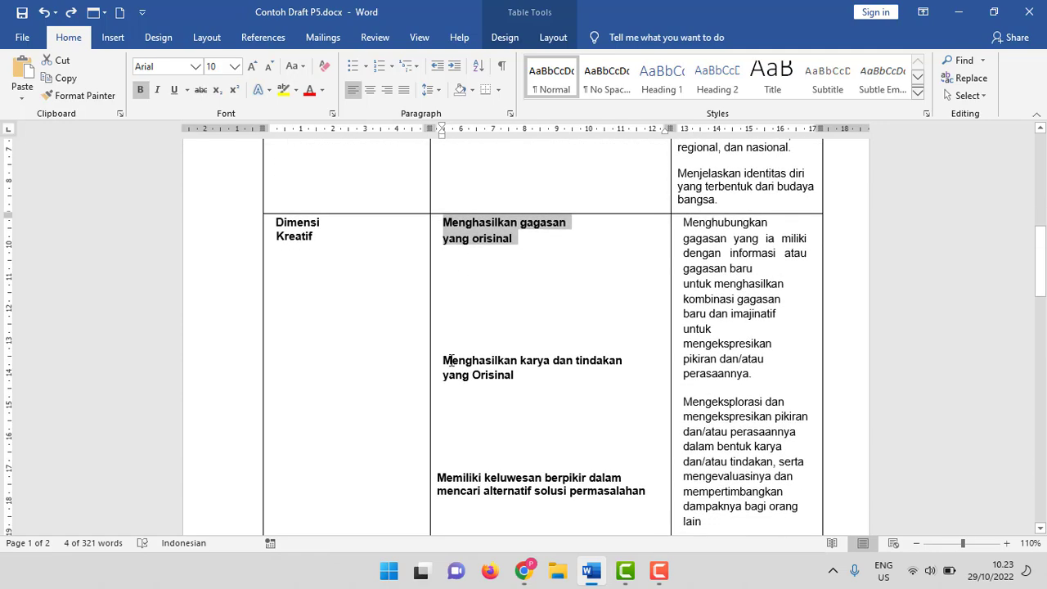
left_click_drag(445, 359, 515, 378)
key("alt+Tab")
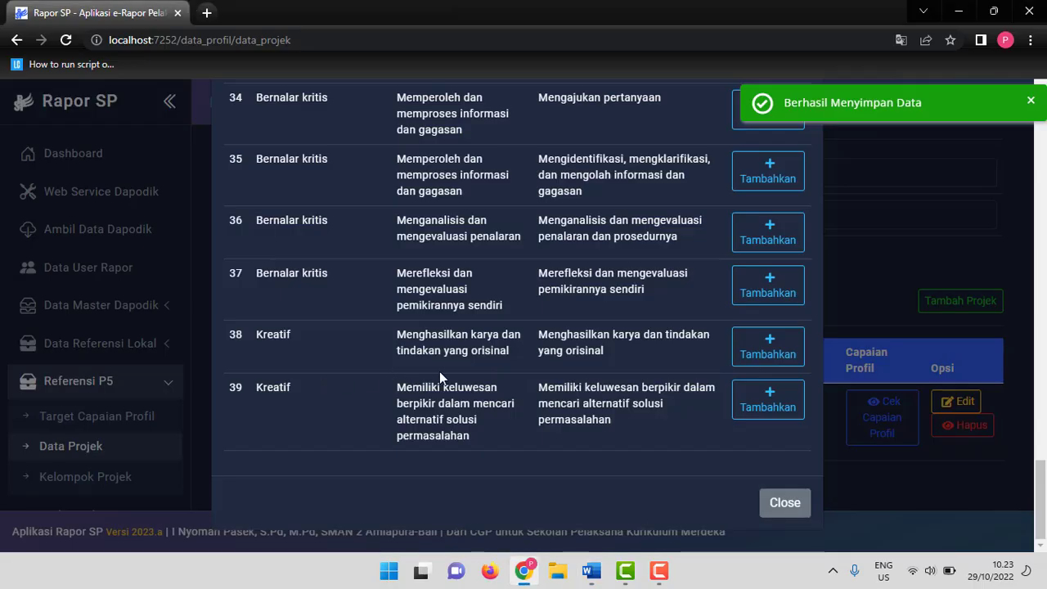
left_click(758, 357)
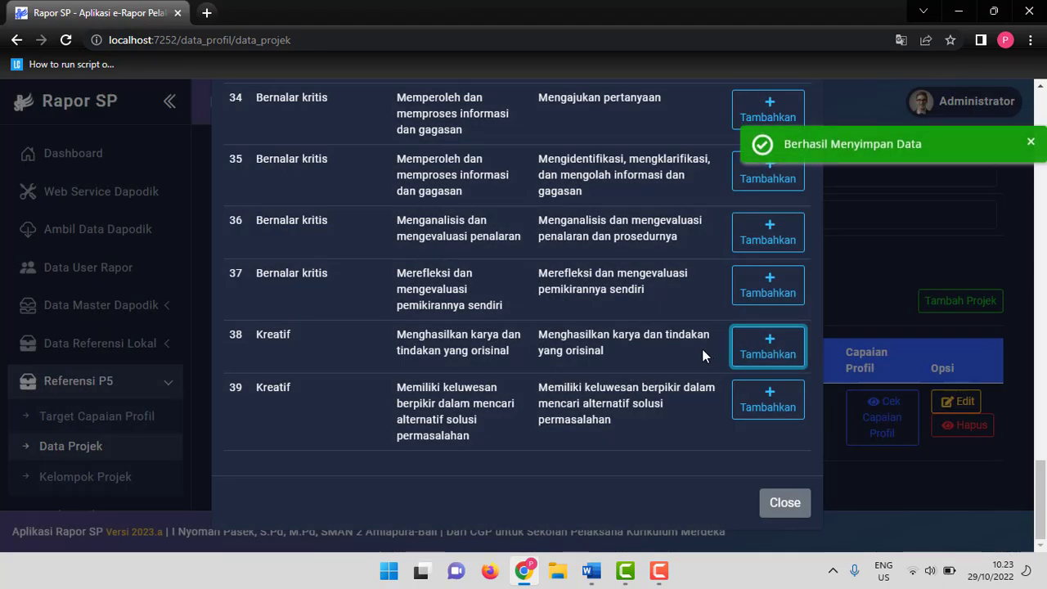
Add the Kreatif element Memiliki keluwesan berpikir dalam mencari alternatif solusi permasalahan from the draft as a profile achievement.
key("alt+Tab")
scroll(449, 372, "down", 3)
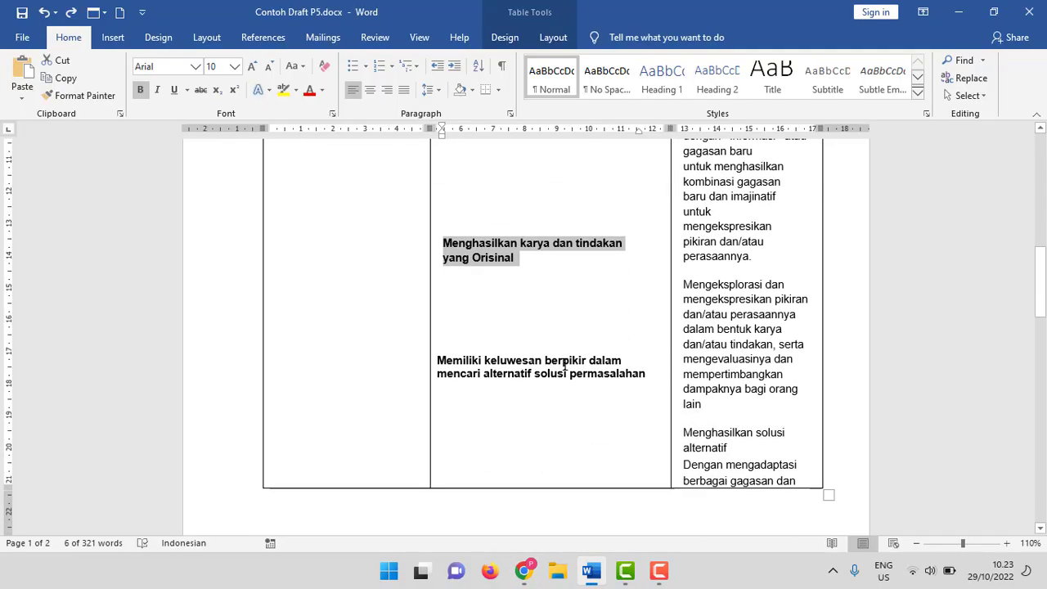
key("alt+Tab")
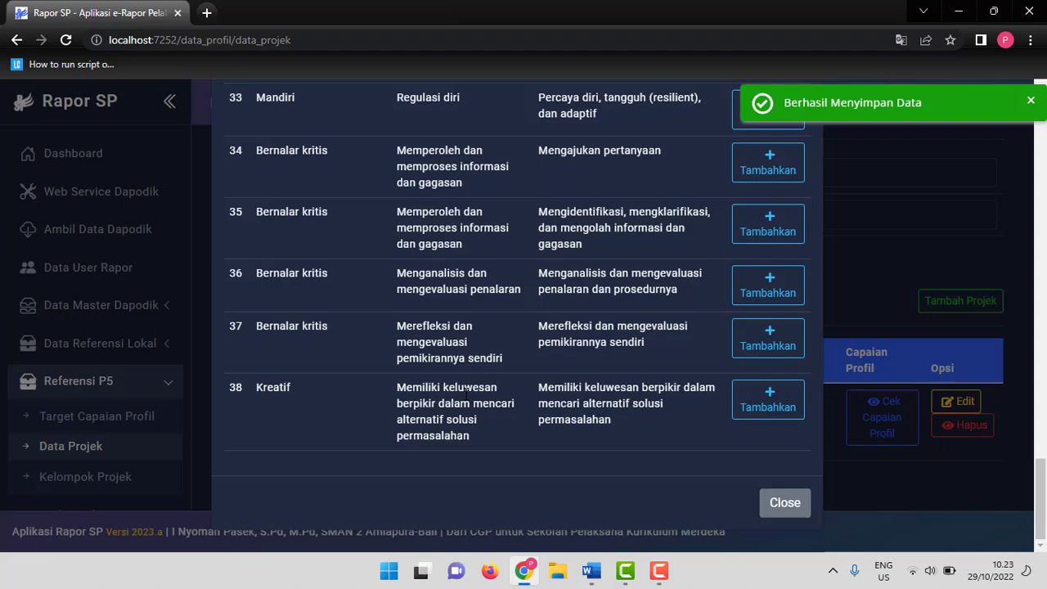
left_click(756, 398)
Add the Bernalar kritis sub-element Mengajukan pertanyaan, checked against the draft's table, as a profile achievement.
scroll(608, 335, "up", 1)
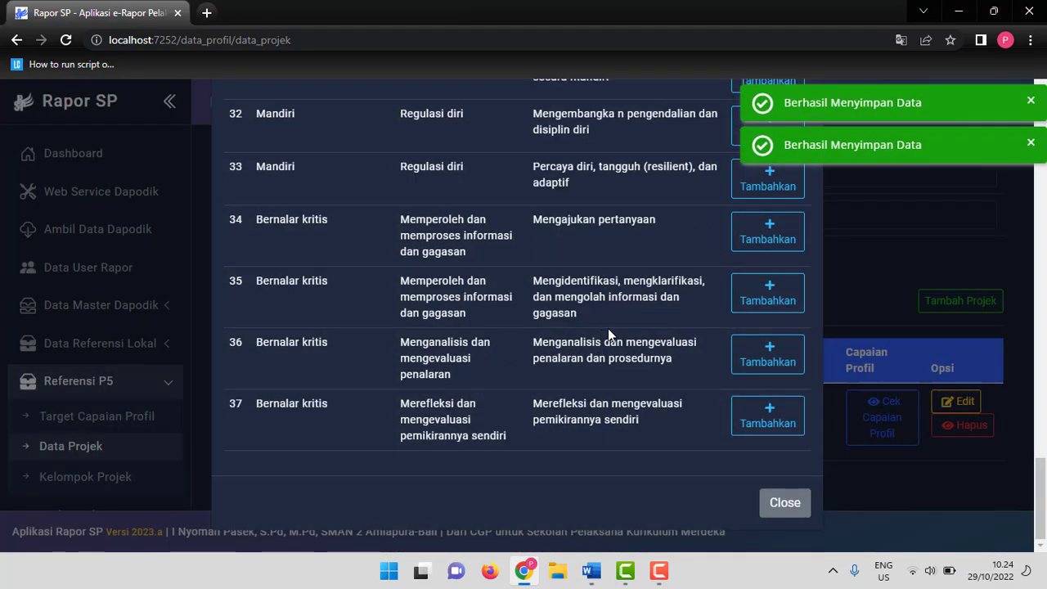
key("alt+Tab")
scroll(605, 332, "down", 10)
scroll(599, 331, "down", 5)
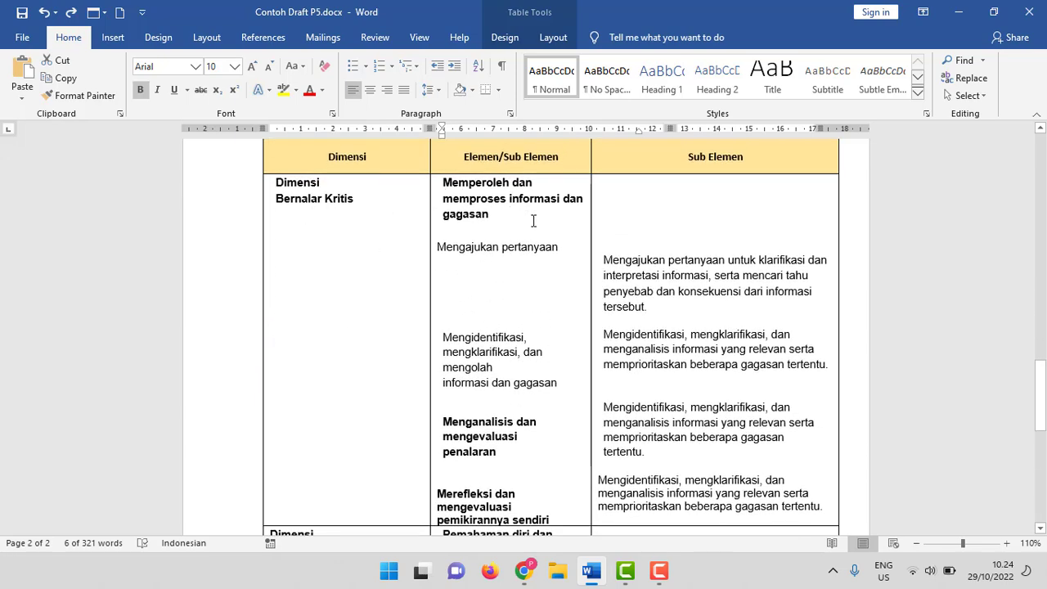
key("alt+Tab")
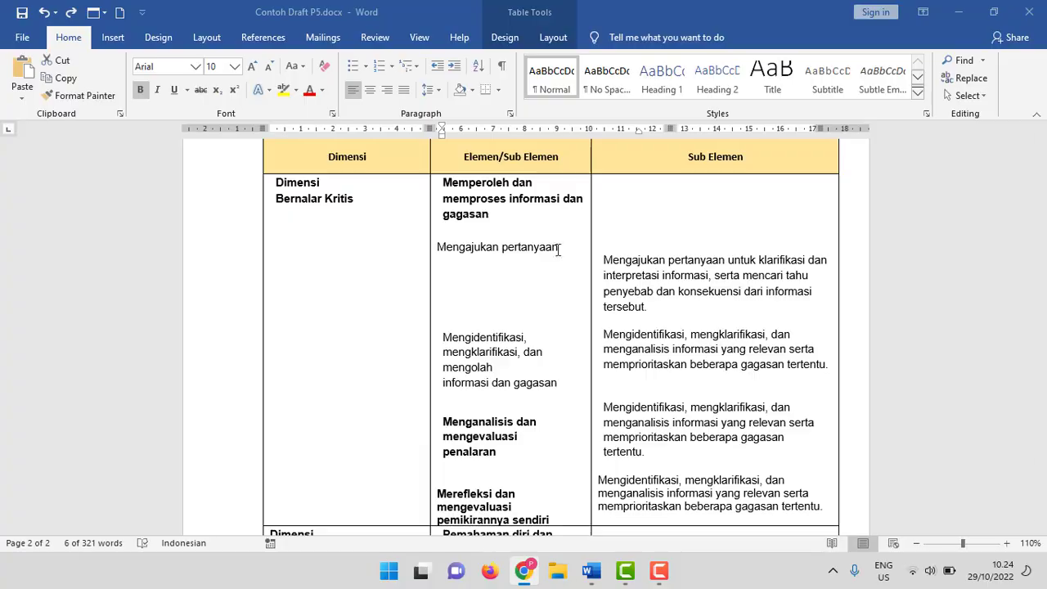
key("alt+Tab")
Copy the Mengidentifikasi, mengklarifikasi, dan mengolah informasi dan gagasan sub-element from the draft and add it as an achievement.
key("alt+Tab")
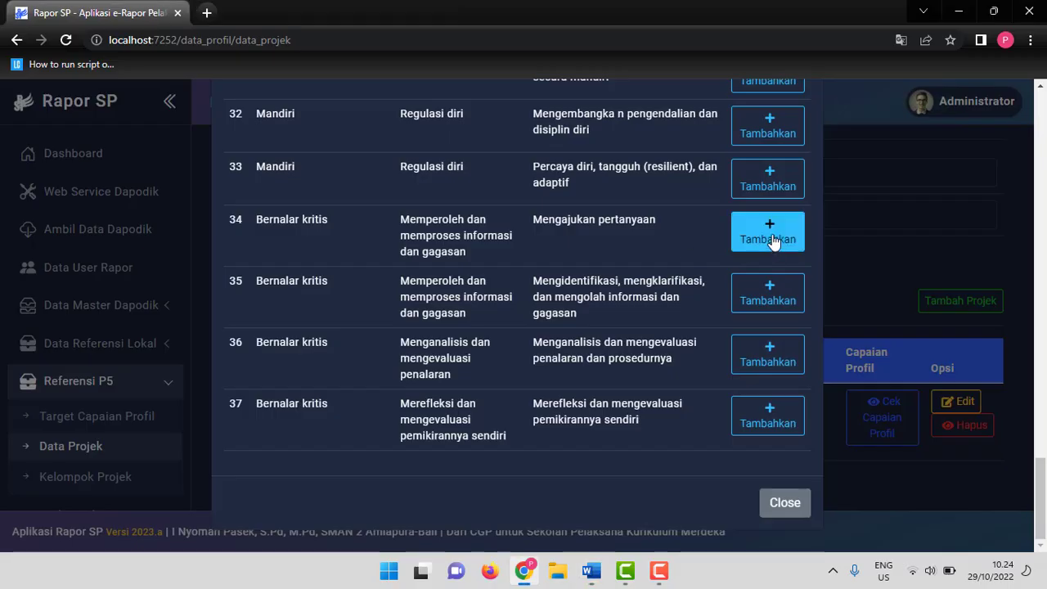
left_click(767, 233)
key("alt+Tab")
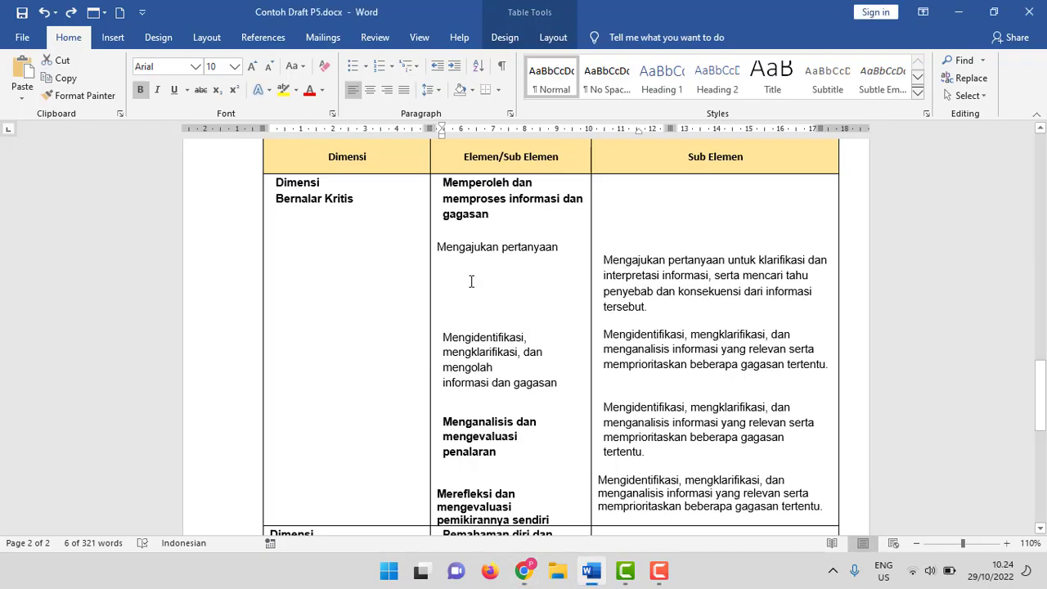
left_click_drag(445, 335, 545, 389)
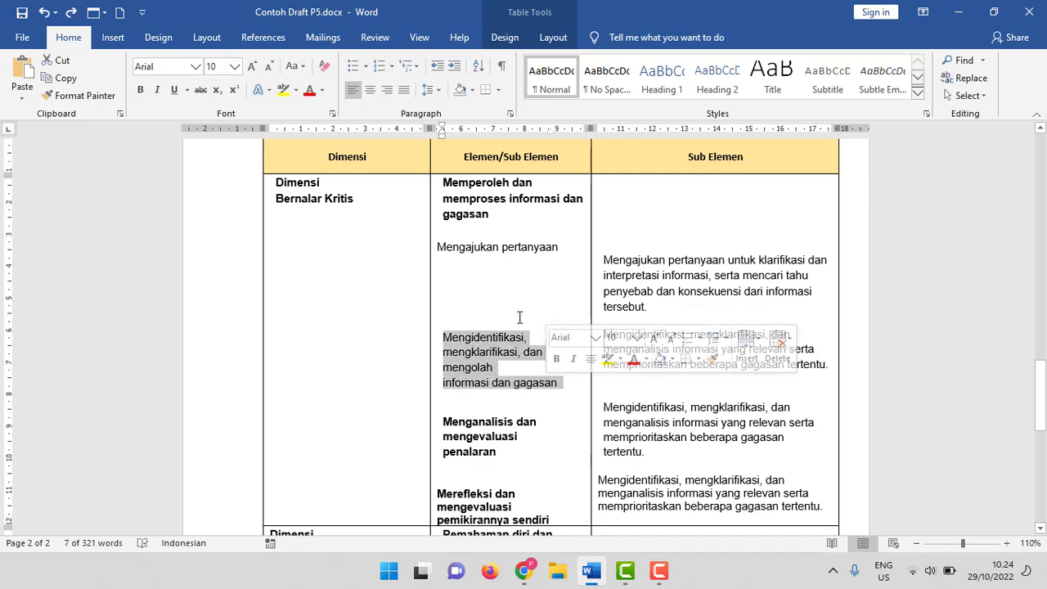
key("ctrl+c")
key("alt+Tab")
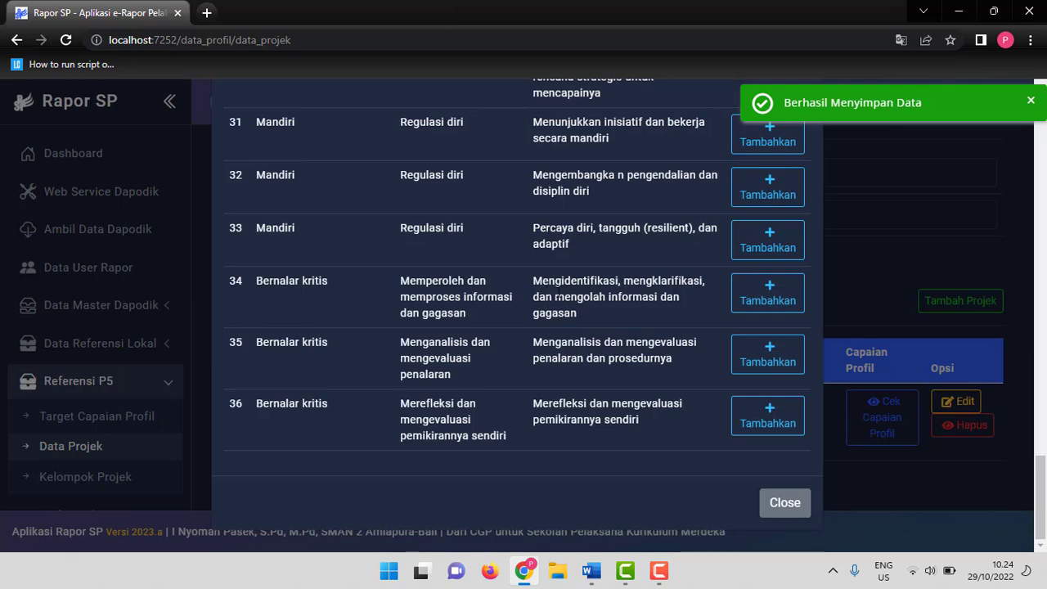
left_click(762, 296)
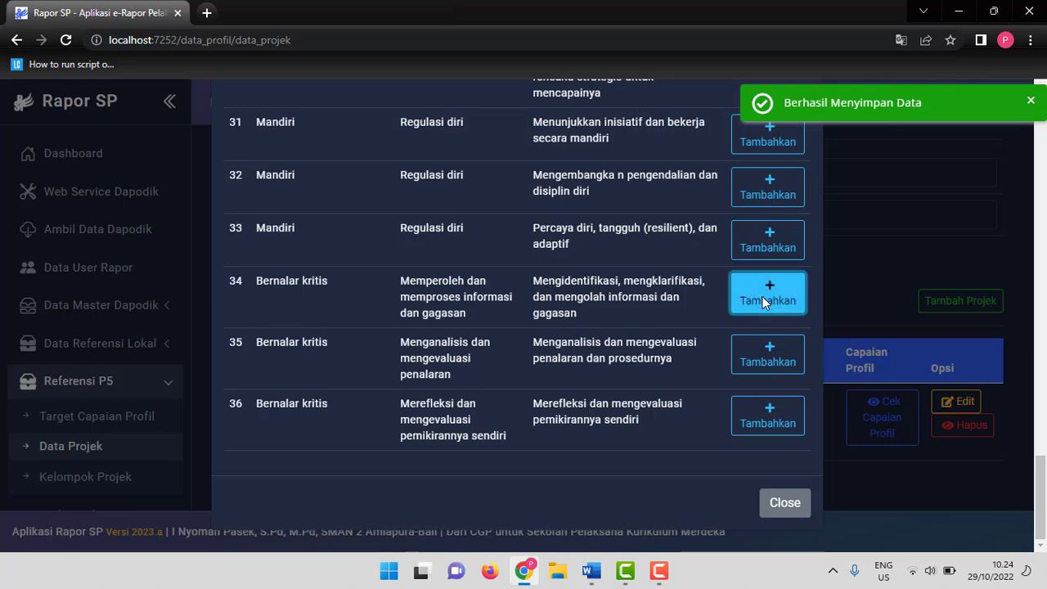
Add the Bernalar kritis element Menganalisis dan mengevaluasi penalaran from the draft as a profile achievement.
key("alt+Tab")
scroll(428, 326, "down", 2)
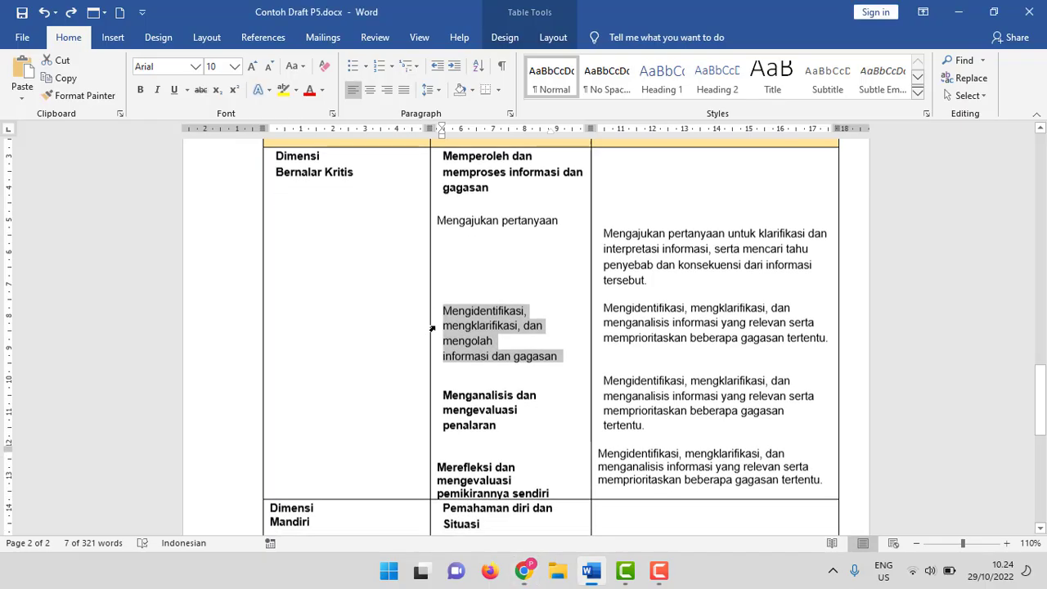
key("alt+Tab")
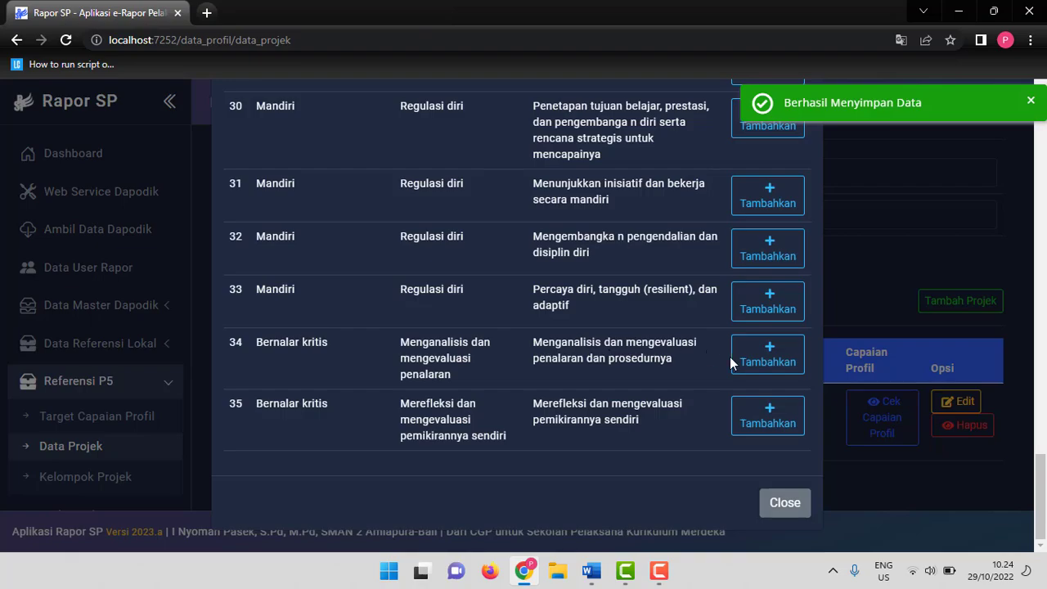
left_click(766, 359)
Add the Bernalar kritis element Merefleksi dan mengevaluasi pemikirannya sendiri from the draft as a profile achievement.
key("alt+Tab")
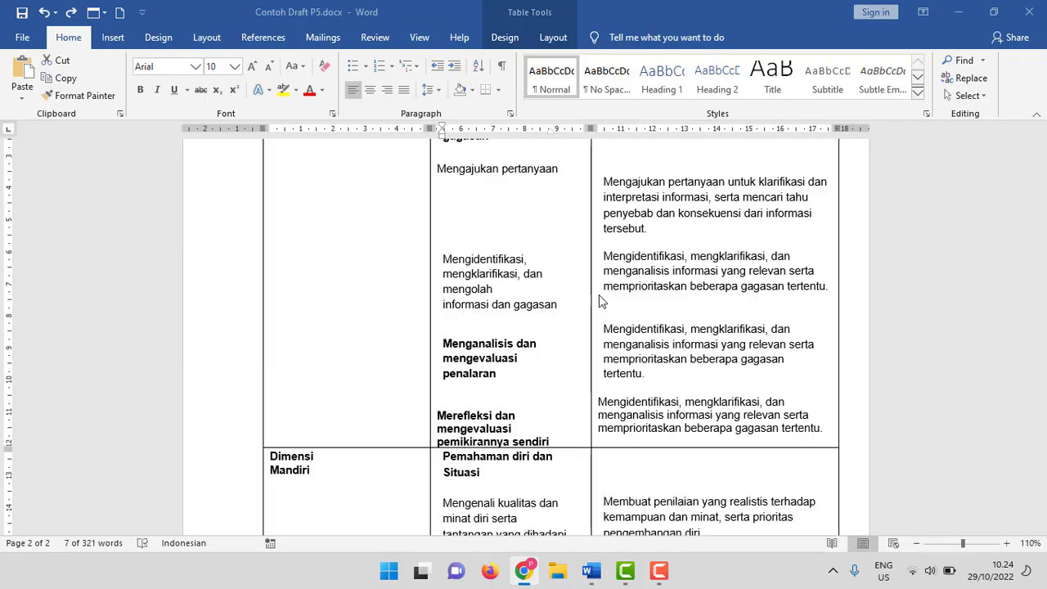
scroll(573, 308, "down", 2)
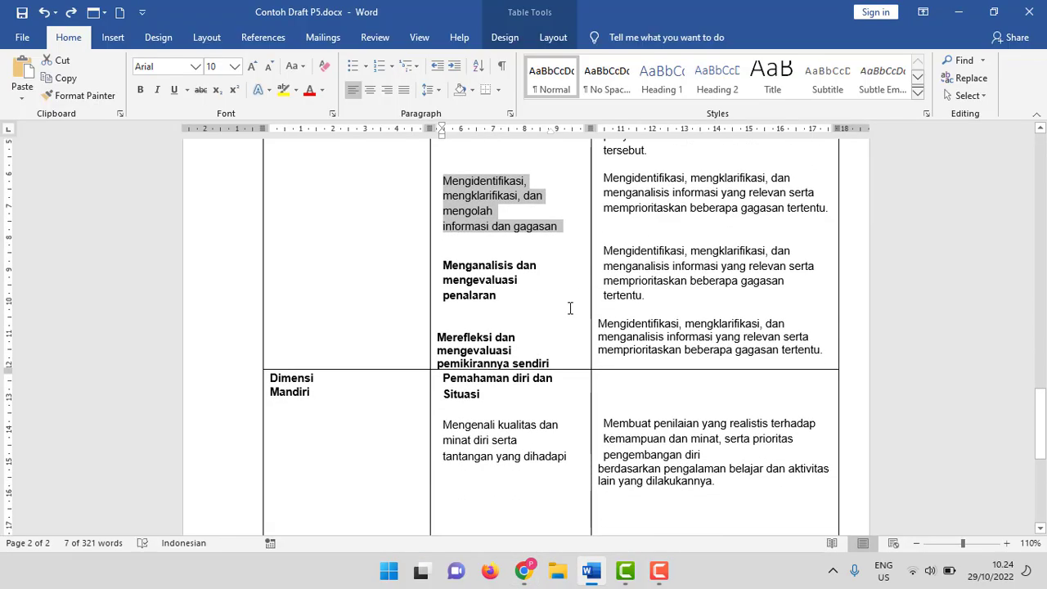
scroll(568, 306, "down", 2)
key("alt+Tab")
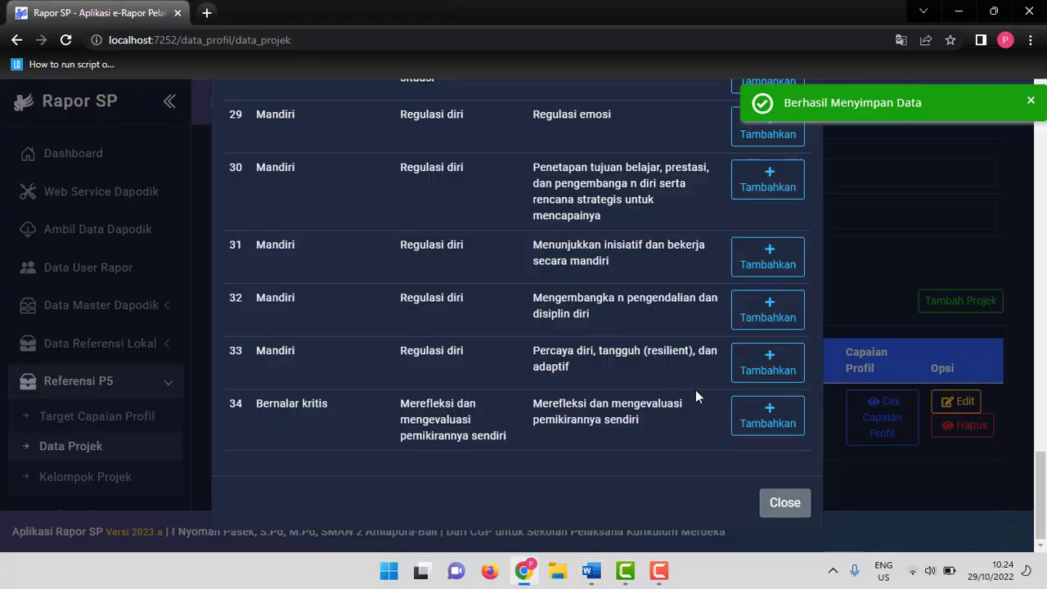
left_click(744, 415)
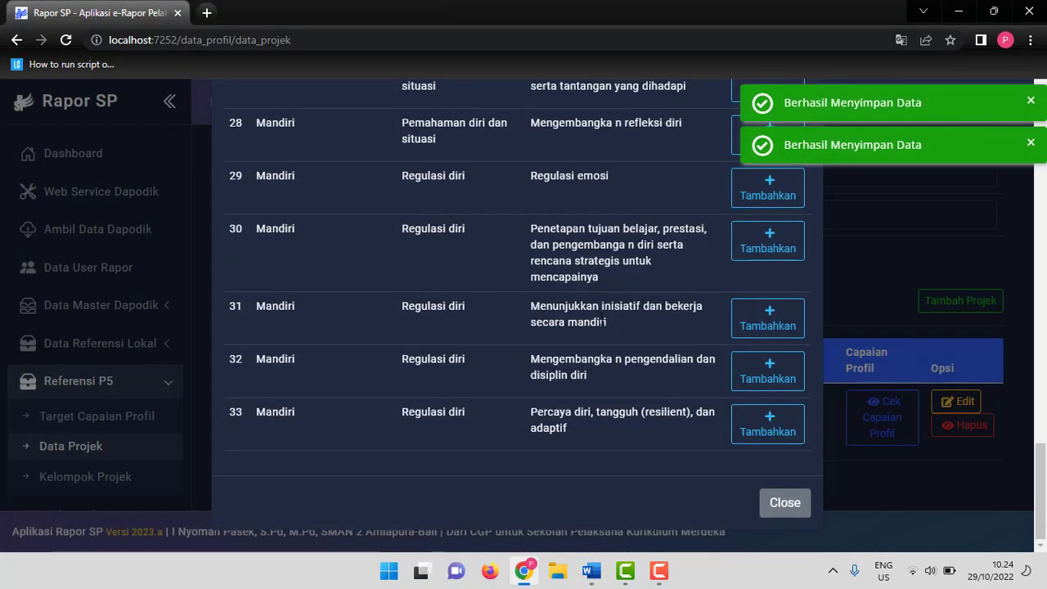
Add the Mandiri sub-element Mengenali kualitas dan minat diri serta tantangan yang dihadapi from the draft as an achievement.
key("alt+Tab")
scroll(526, 320, "down", 6)
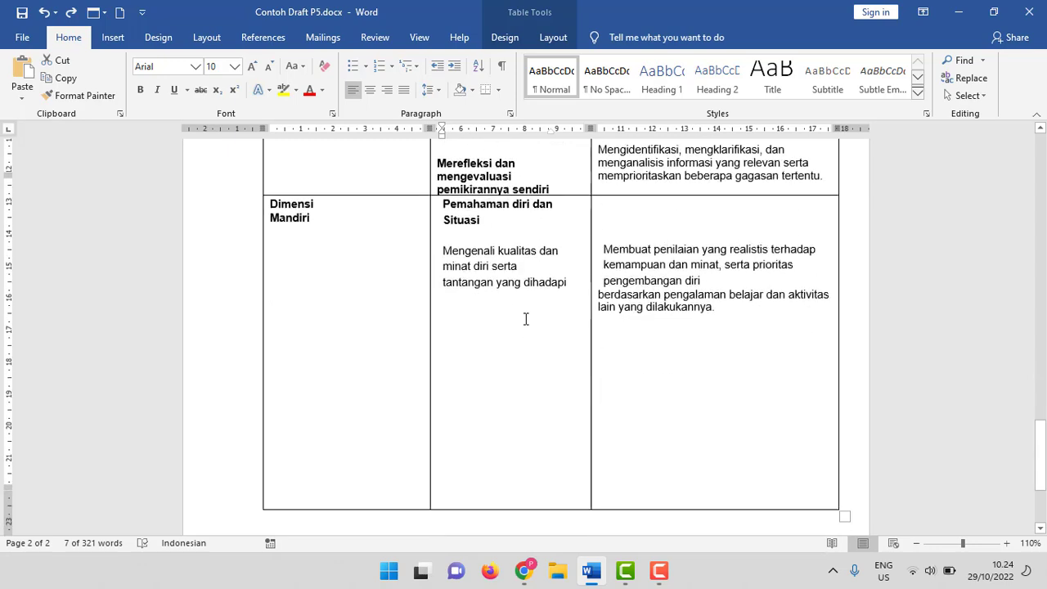
scroll(526, 321, "up", 4)
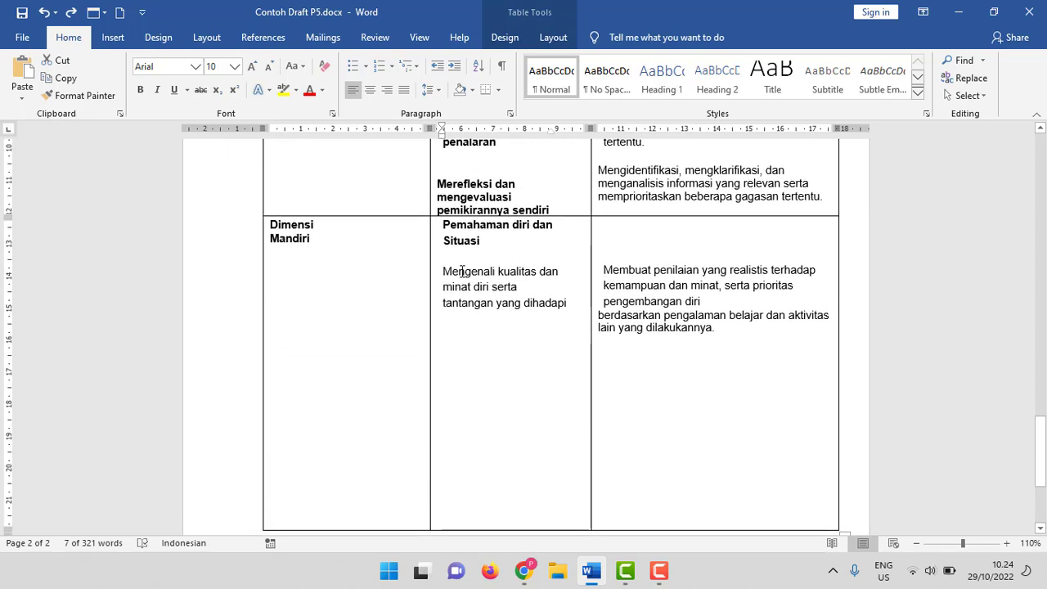
key("alt+Tab")
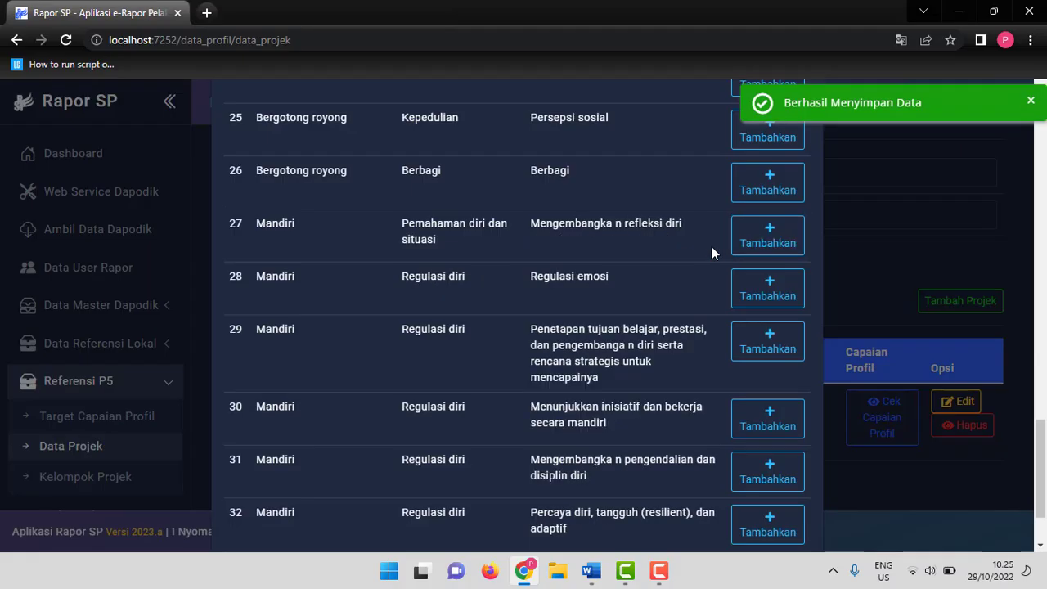
Look through the remaining sub-element list and close the element selection dialog.
scroll(710, 253, "down", 2)
scroll(709, 255, "up", 8)
scroll(709, 255, "up", 10)
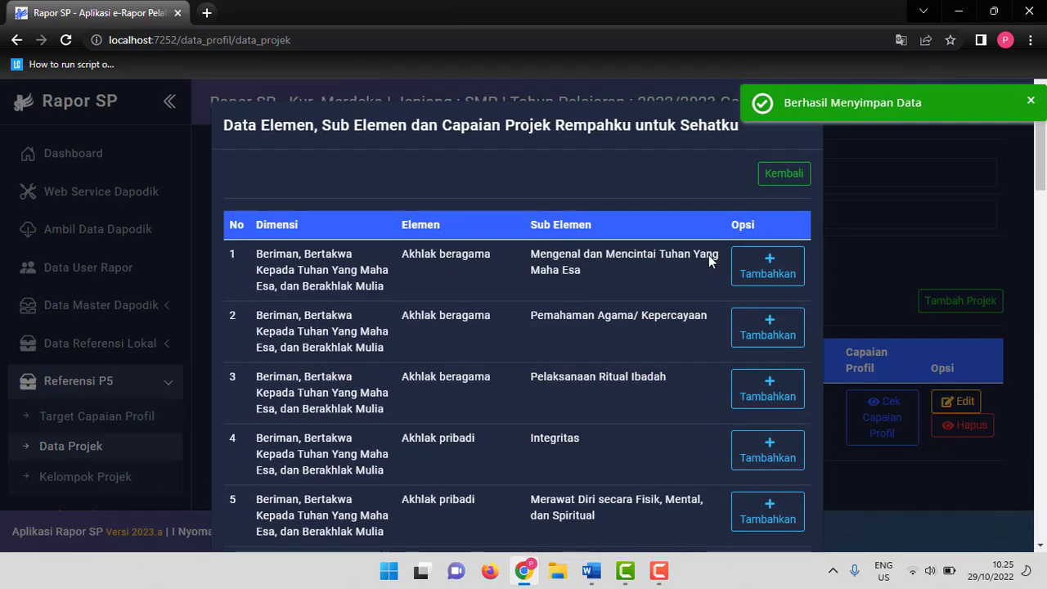
scroll(702, 262, "down", 12)
scroll(695, 271, "down", 6)
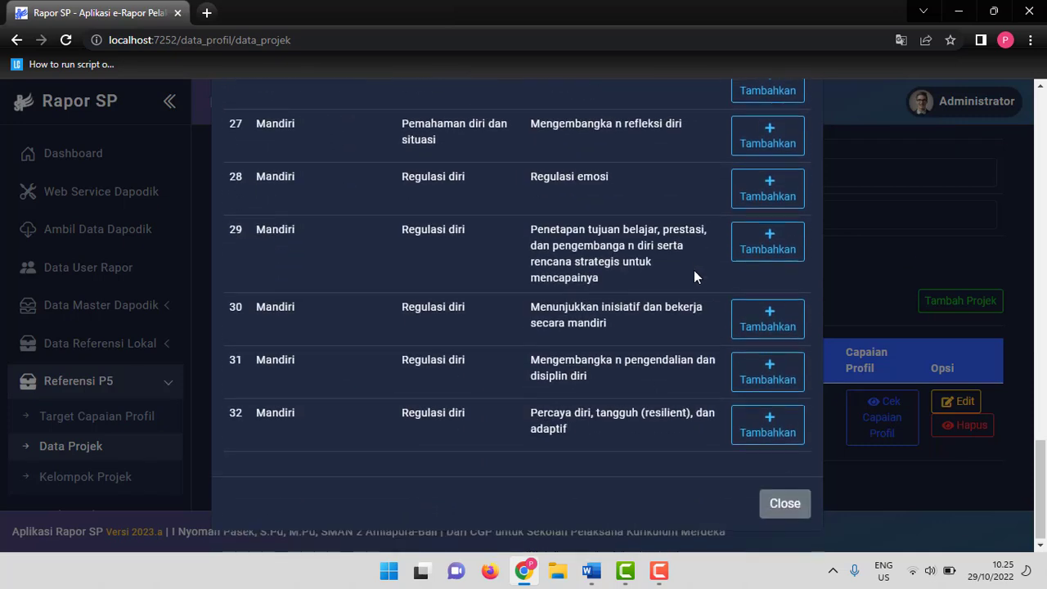
left_click(783, 504)
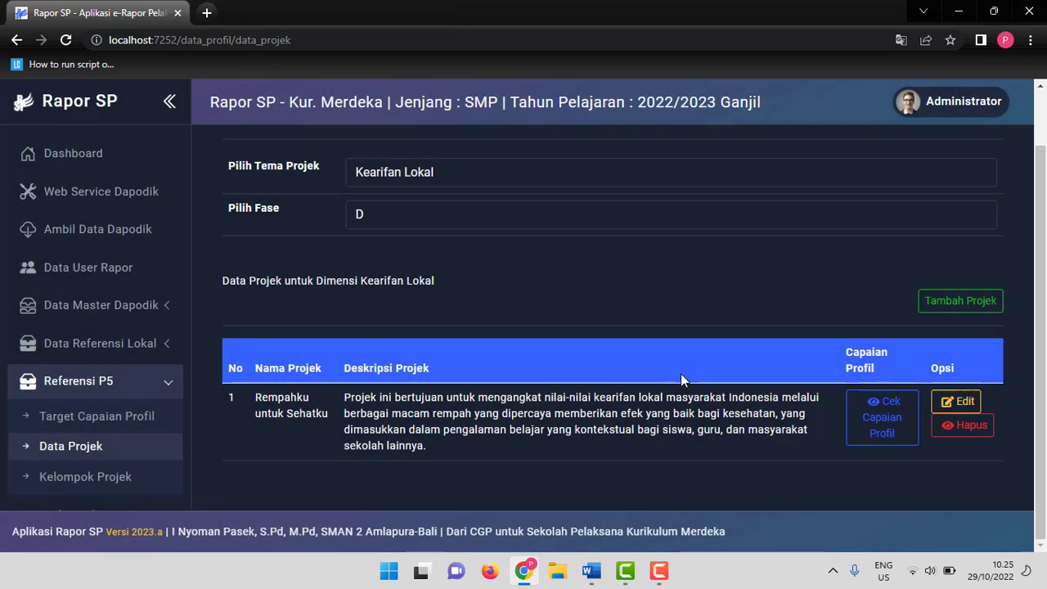
Review the profile achievements saved for the Rempahku untuk Sehatku project against the draft document, then close the list.
left_click(880, 434)
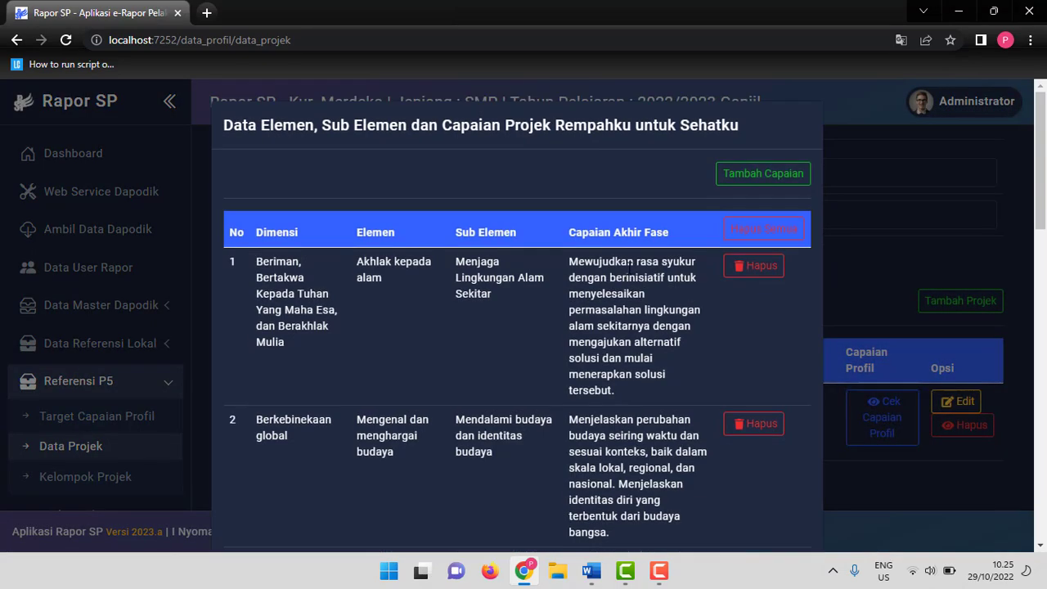
scroll(629, 268, "down", 1)
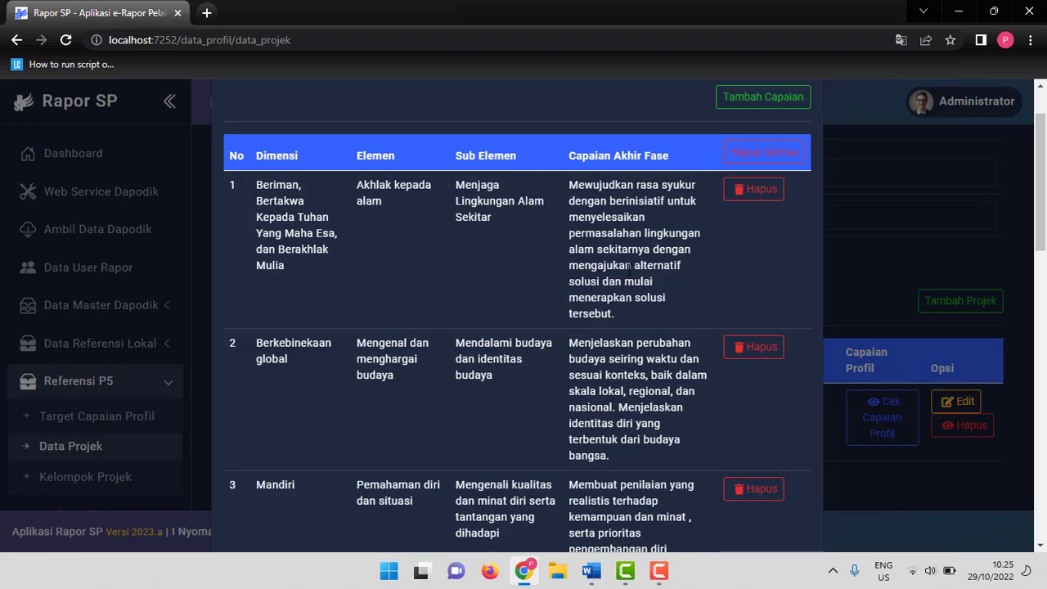
scroll(578, 243, "down", 5)
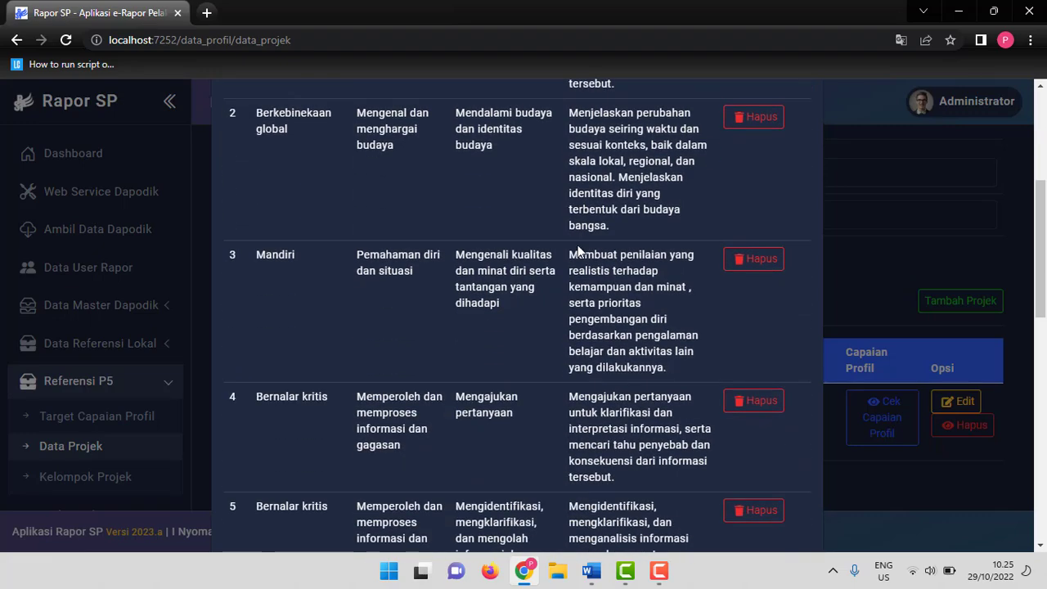
scroll(578, 244, "up", 6)
scroll(652, 276, "down", 7)
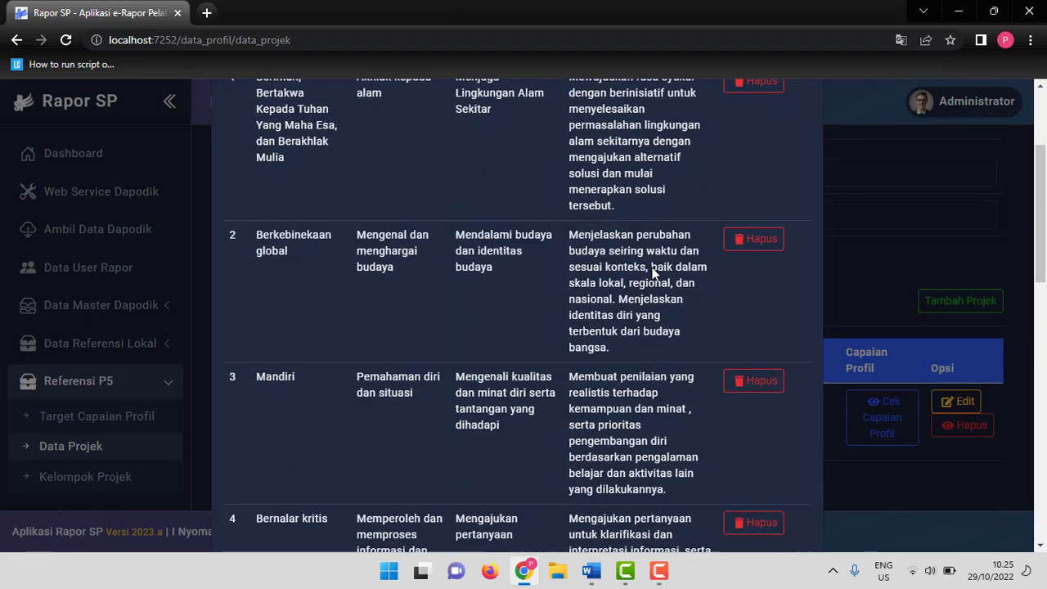
scroll(651, 277, "down", 8)
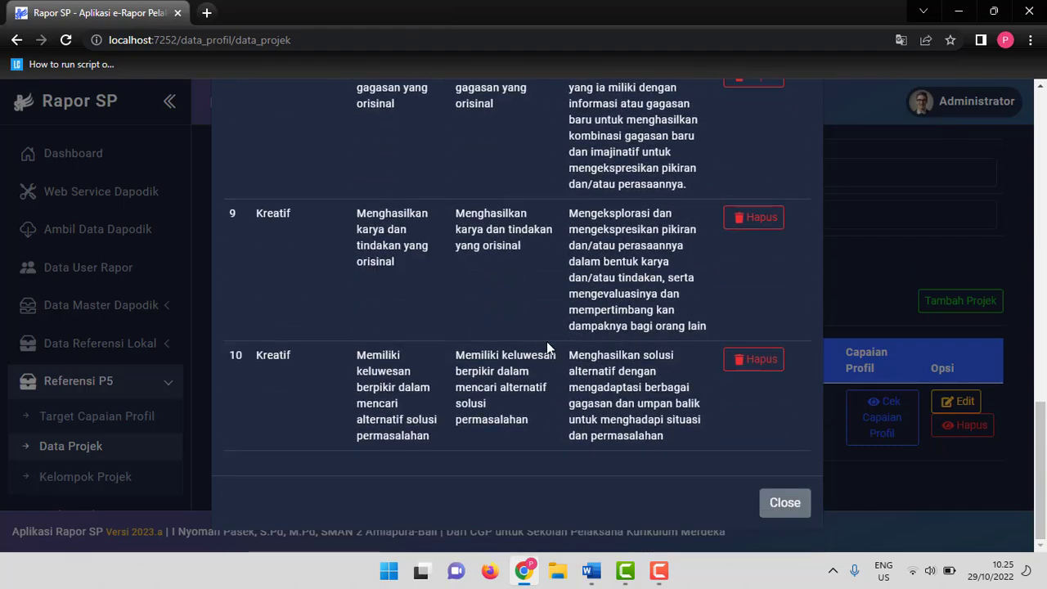
left_click(592, 570)
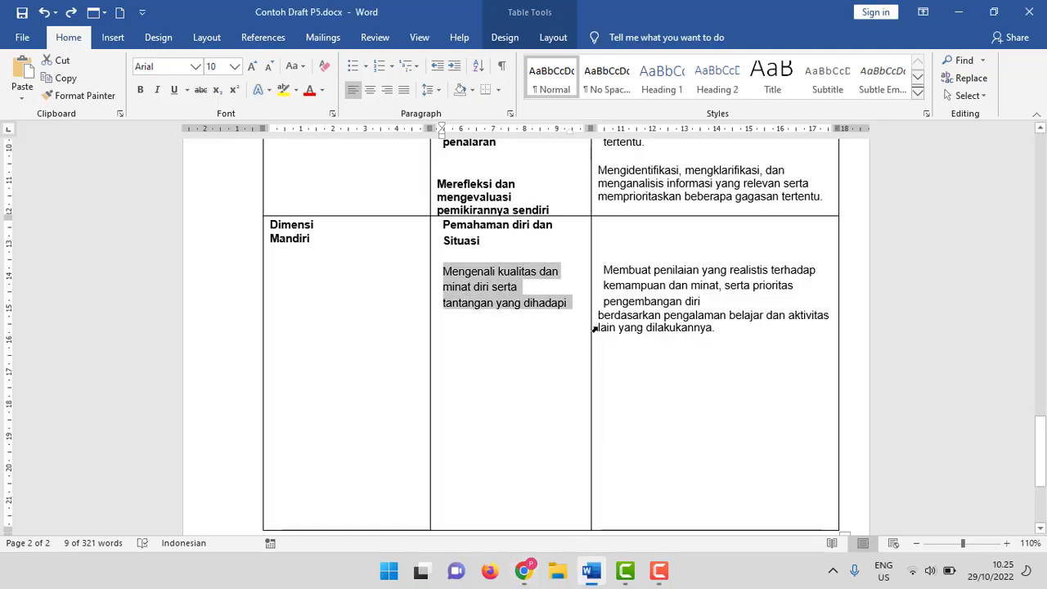
left_click(526, 569)
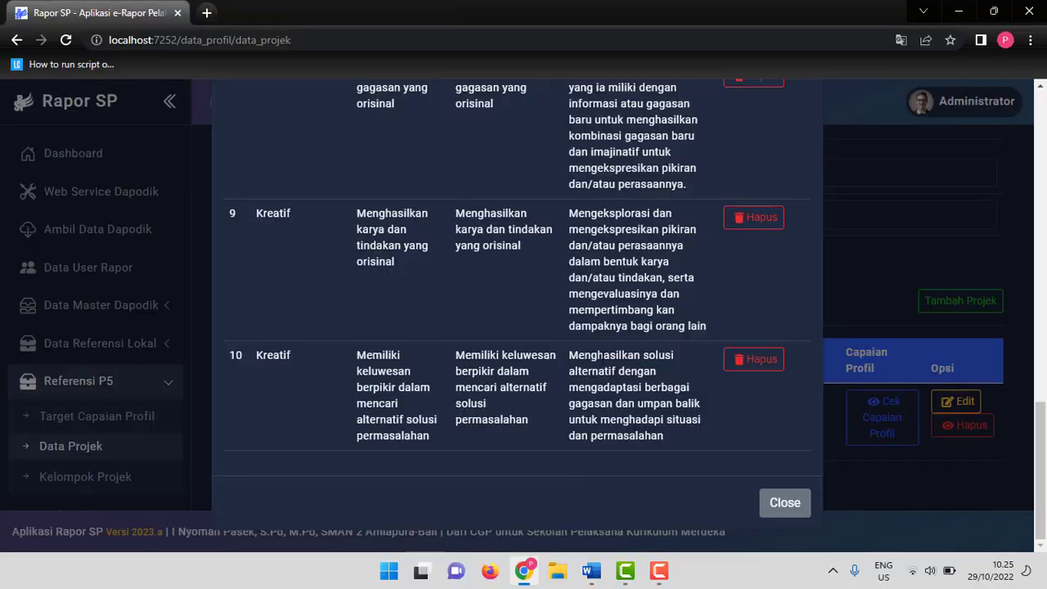
scroll(671, 345, "up", 5)
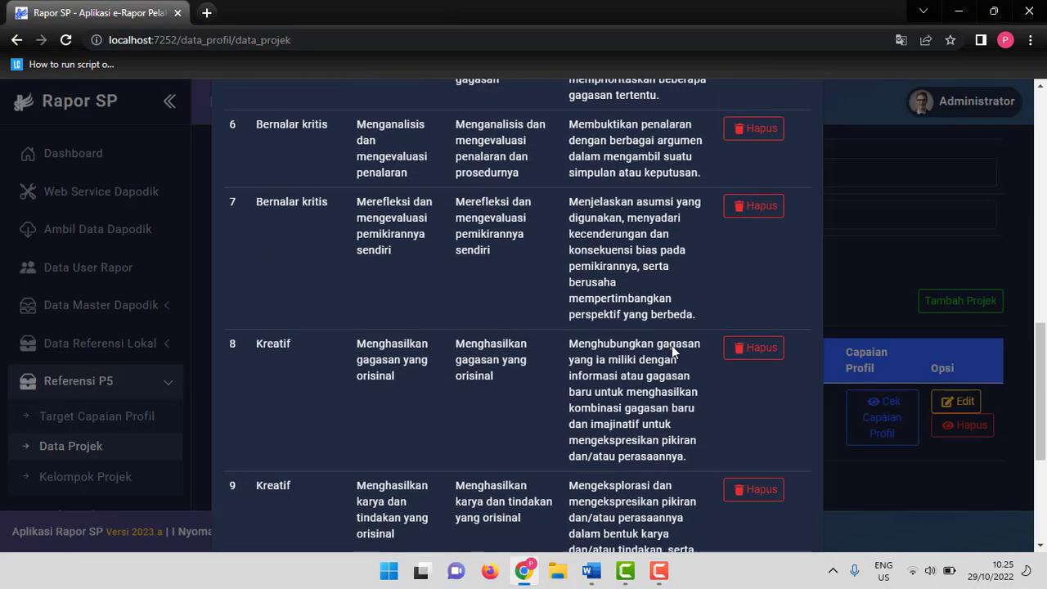
scroll(750, 331, "up", 5)
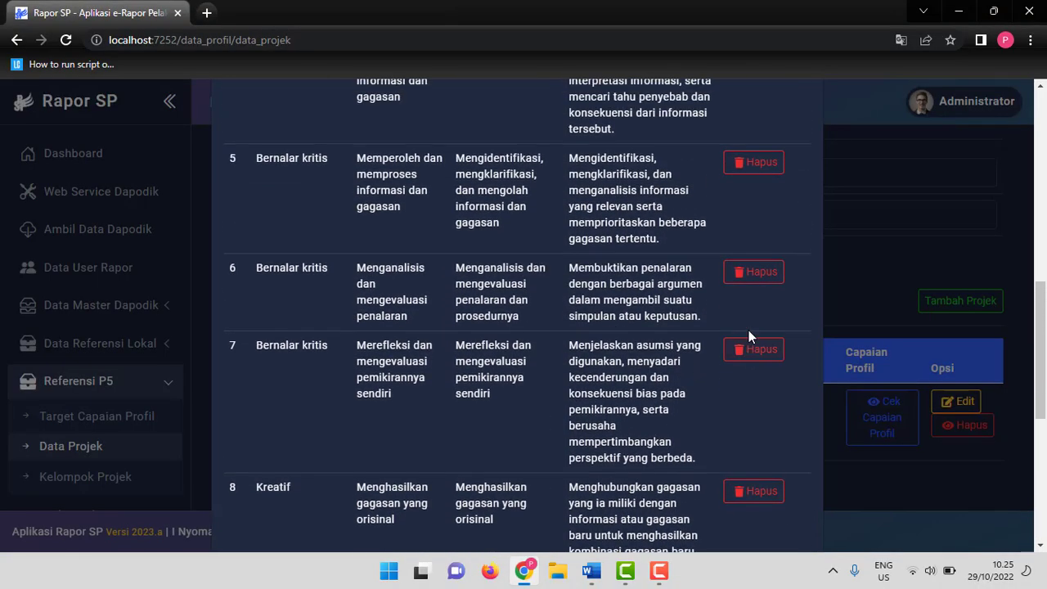
scroll(730, 327, "up", 4)
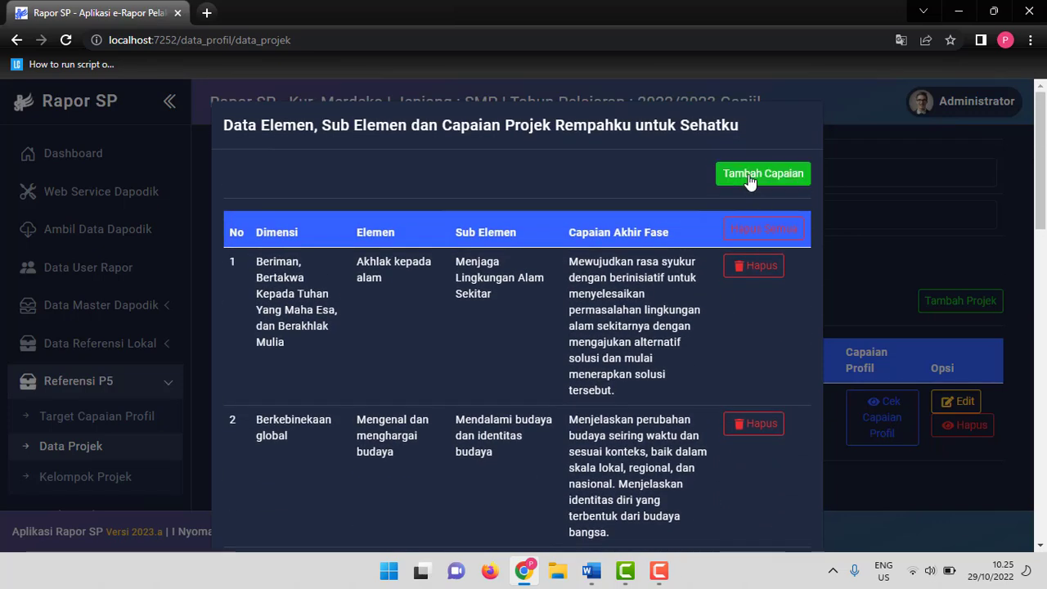
scroll(813, 228, "down", 10)
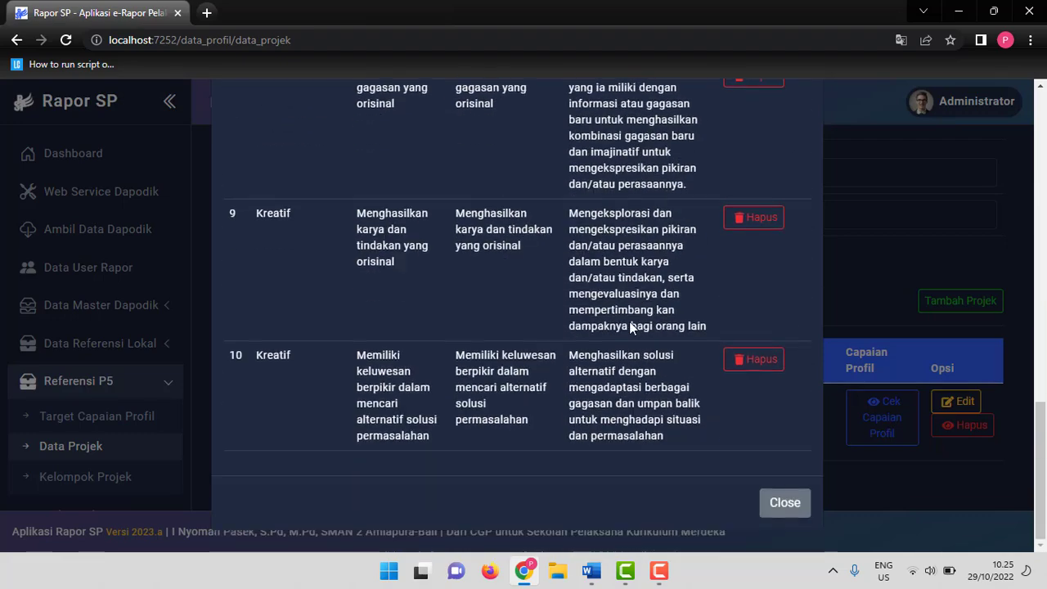
left_click(781, 503)
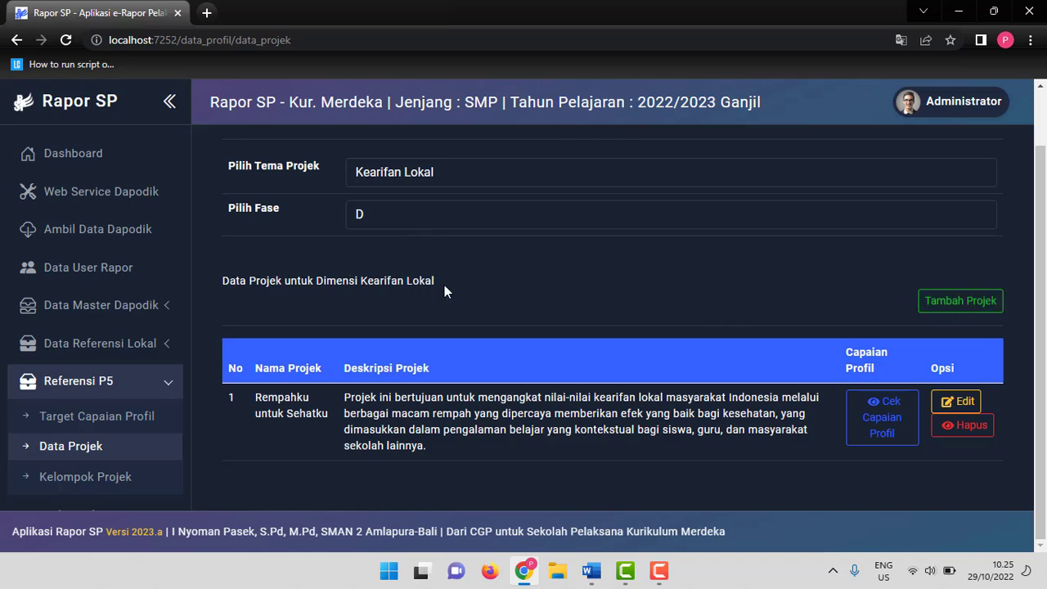
left_click(958, 300)
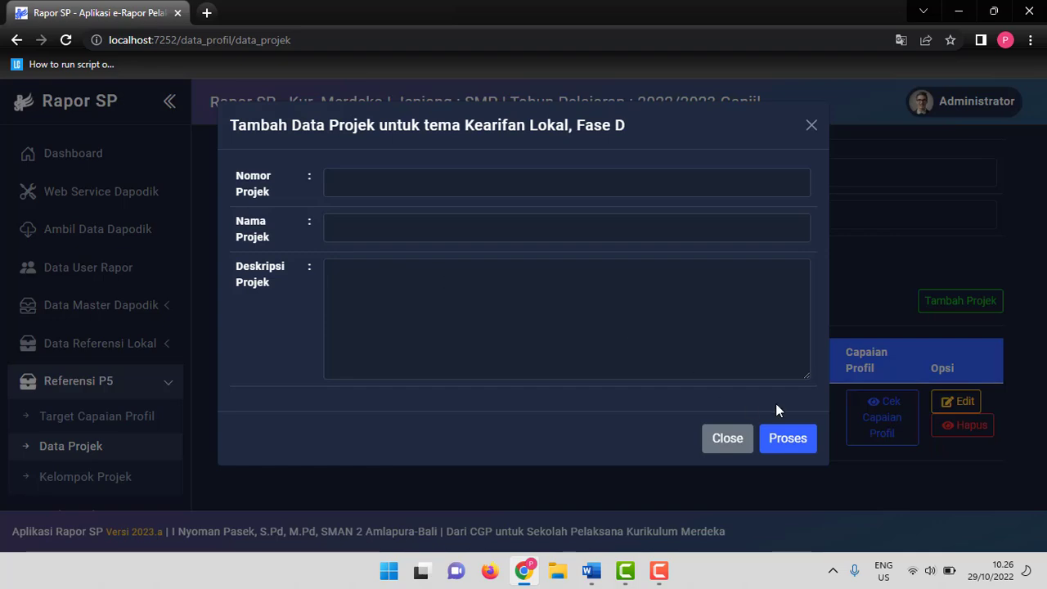
left_click(736, 446)
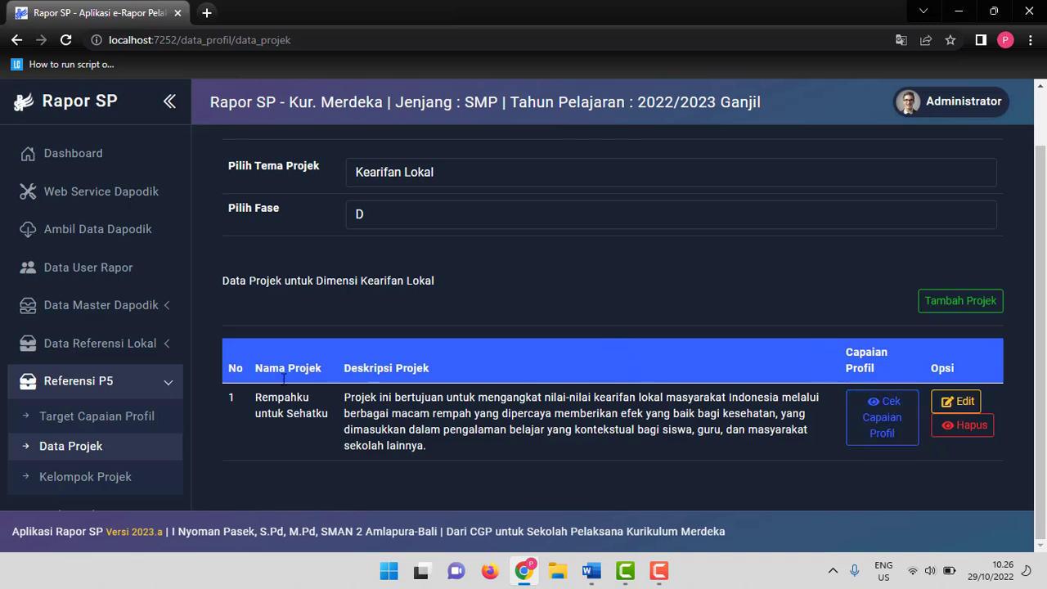
Open the Kelompok Projek page and start adding a new group named Kelas 7A.
left_click(111, 481)
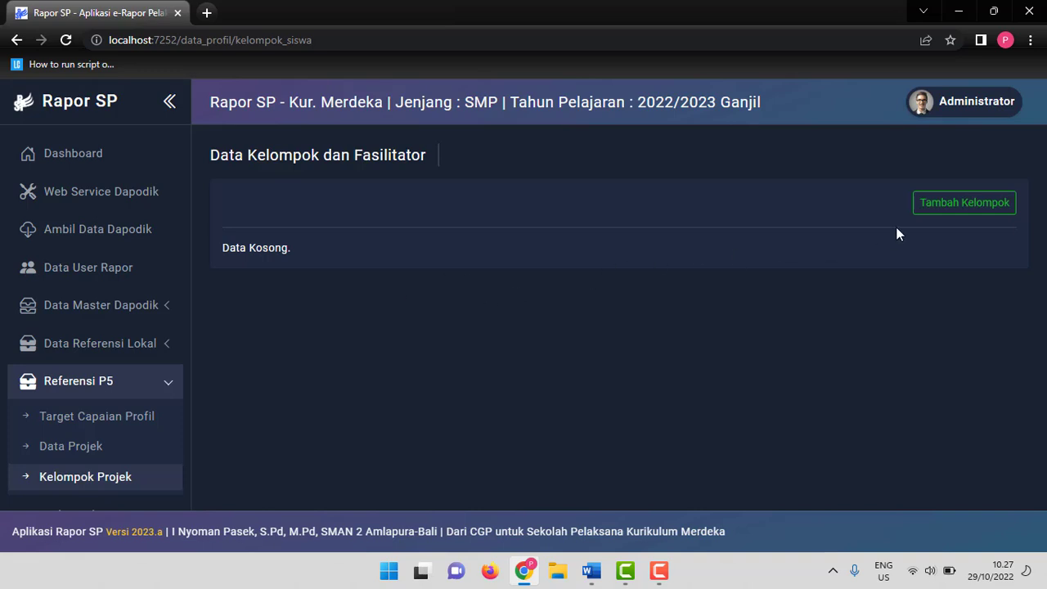
left_click(965, 206)
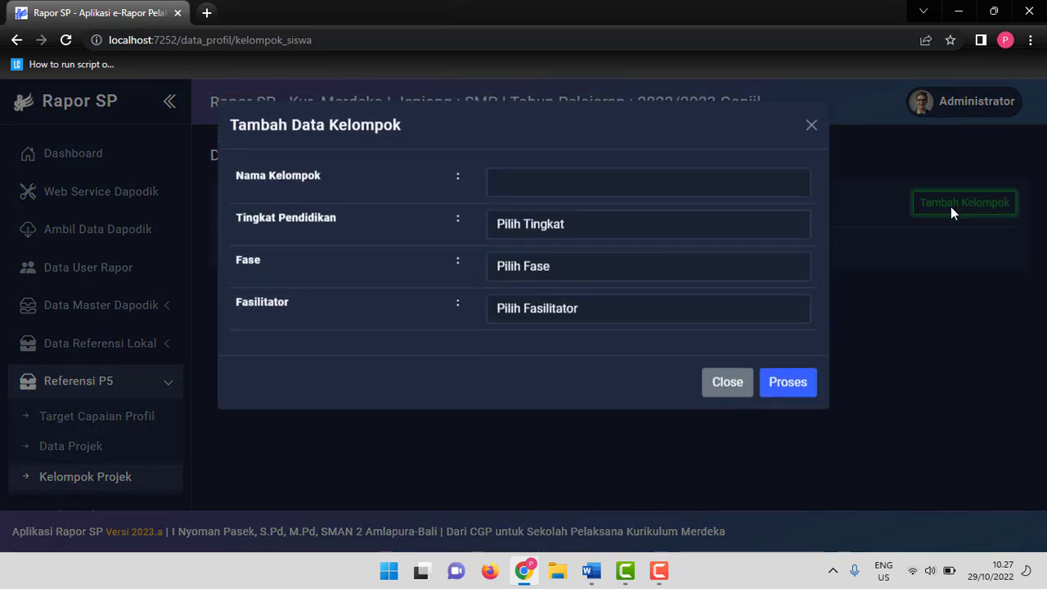
left_click(545, 183)
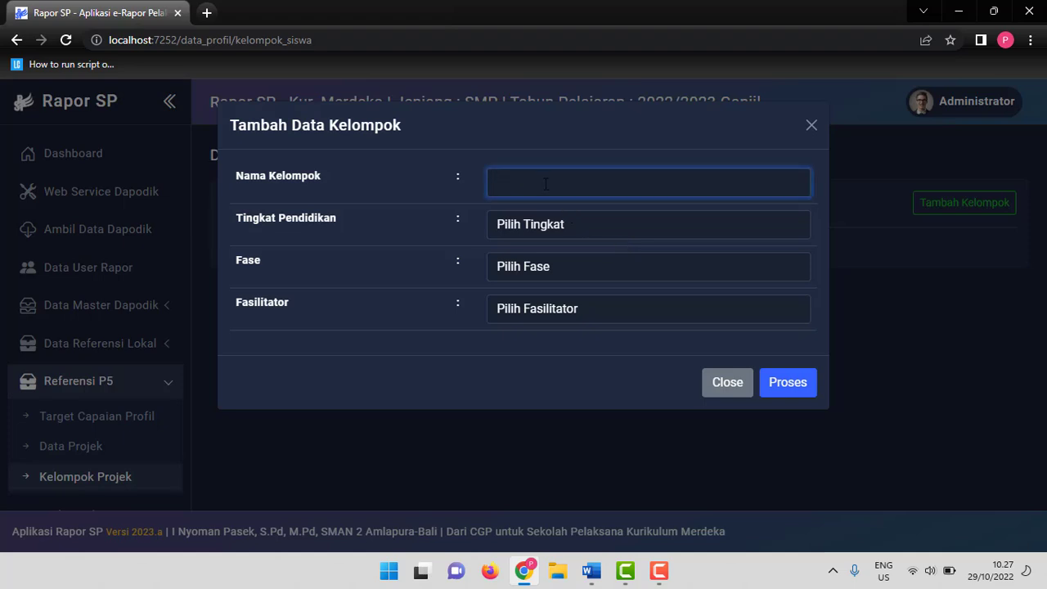
type("Kelompok 1")
key("BackSpace")
key("BackSpace")
key("BackSpace")
key("BackSpace")
key("BackSpace")
key("BackSpace")
key("BackSpace")
key("BackSpace")
key("BackSpace")
type("elas 7A")
Set the new group's grade to 7, phase to D, choose its facilitator, and save the group.
left_click(609, 231)
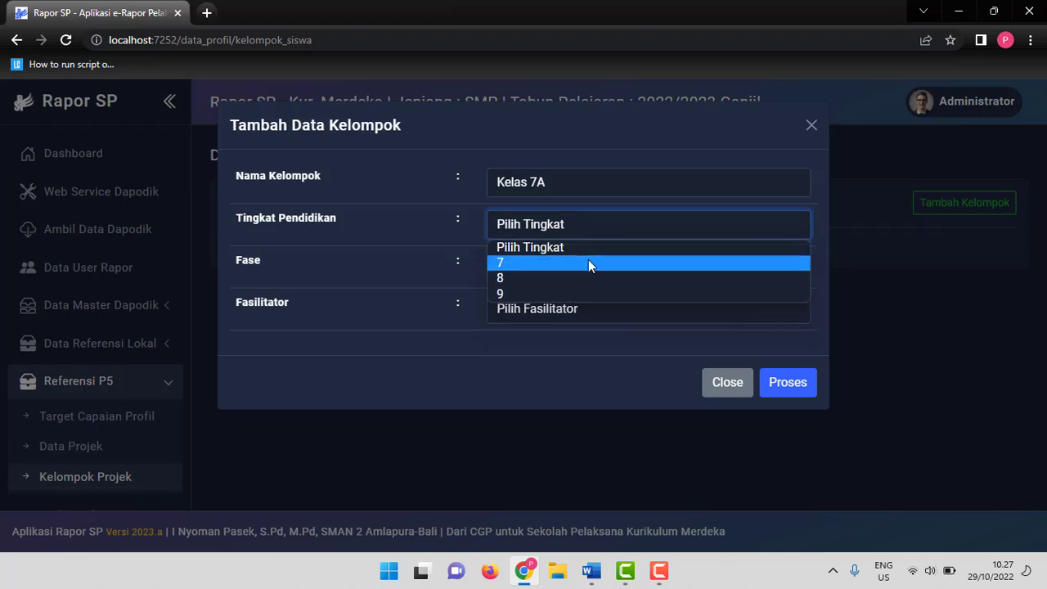
left_click(588, 262)
left_click(632, 271)
left_click(599, 305)
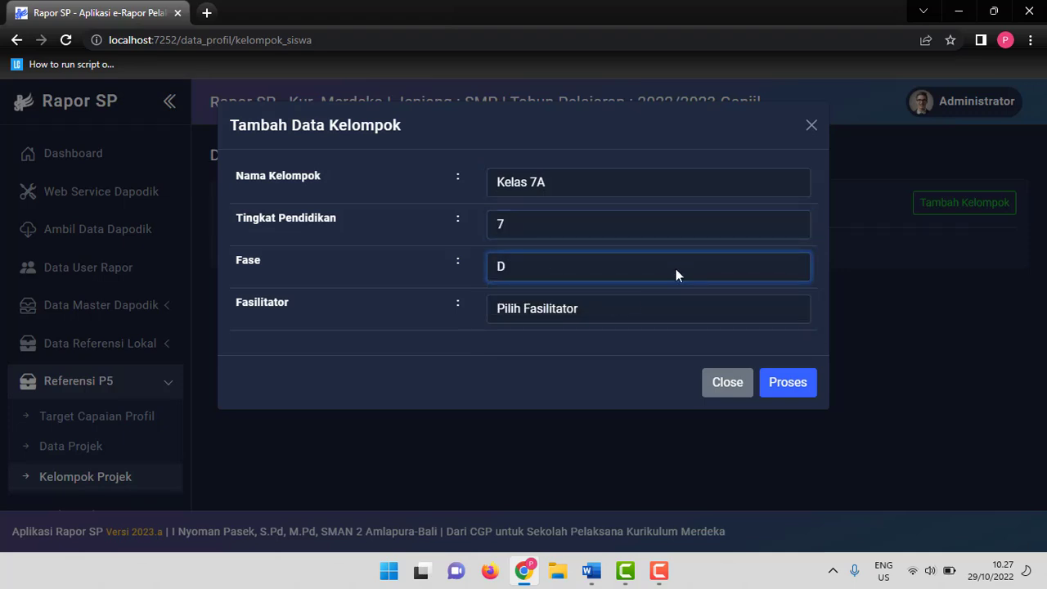
left_click(682, 315)
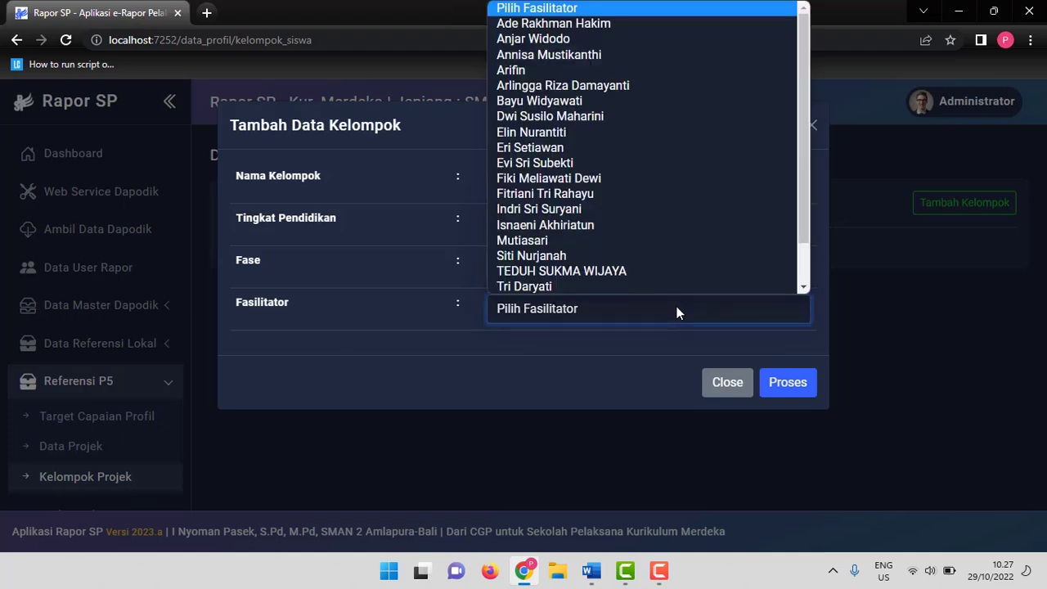
scroll(634, 169, "down", 1)
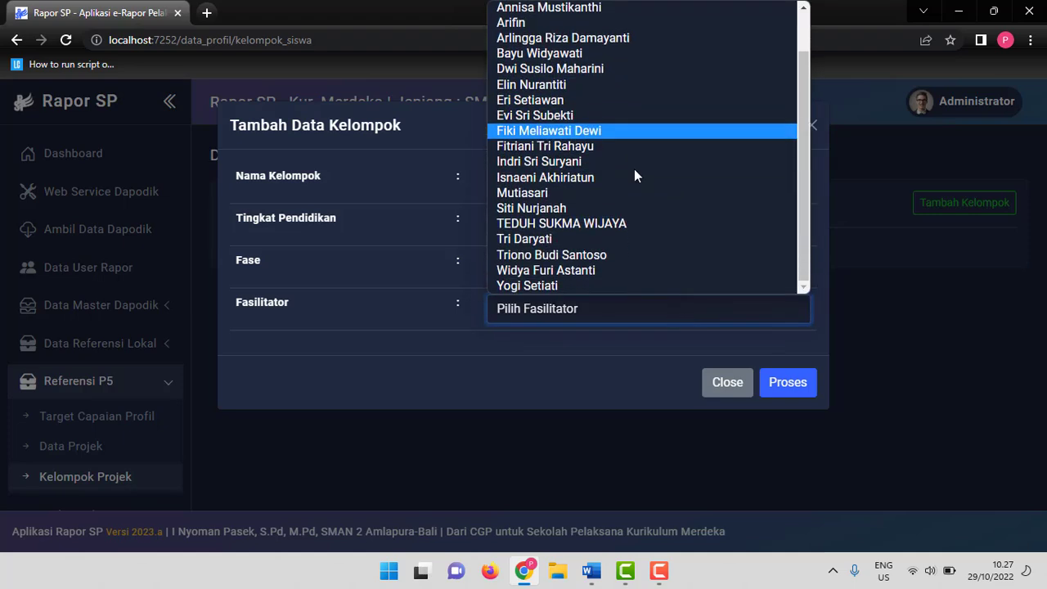
scroll(633, 173, "up", 1)
scroll(633, 173, "up", 1)
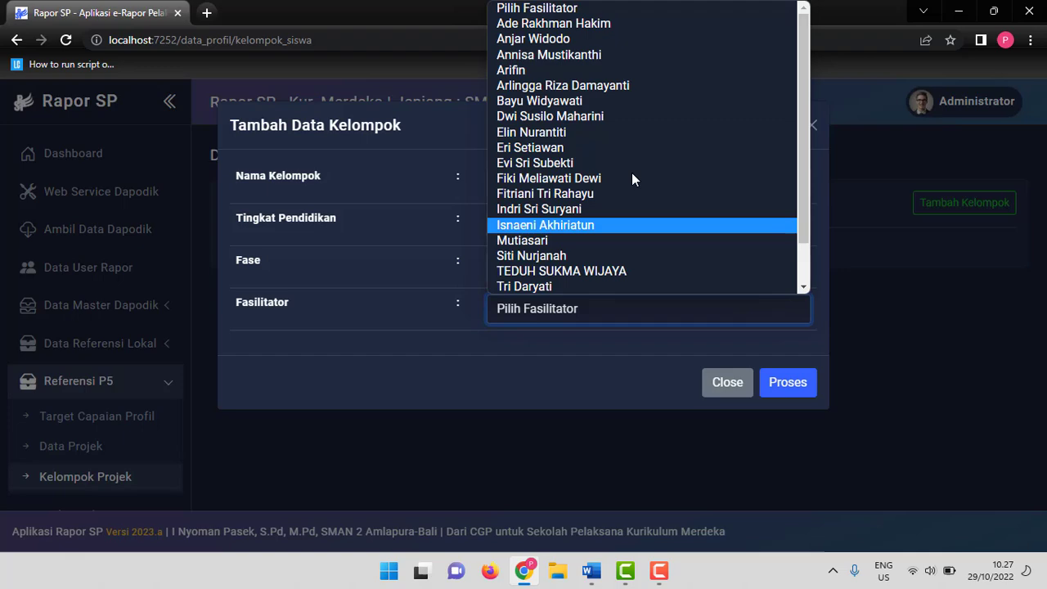
left_click(558, 73)
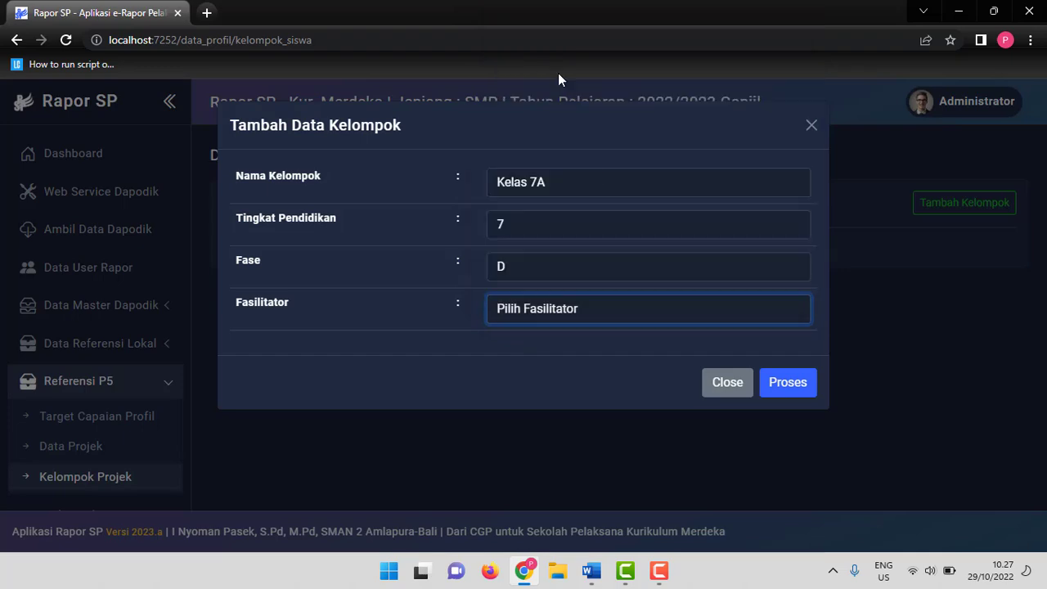
left_click(785, 384)
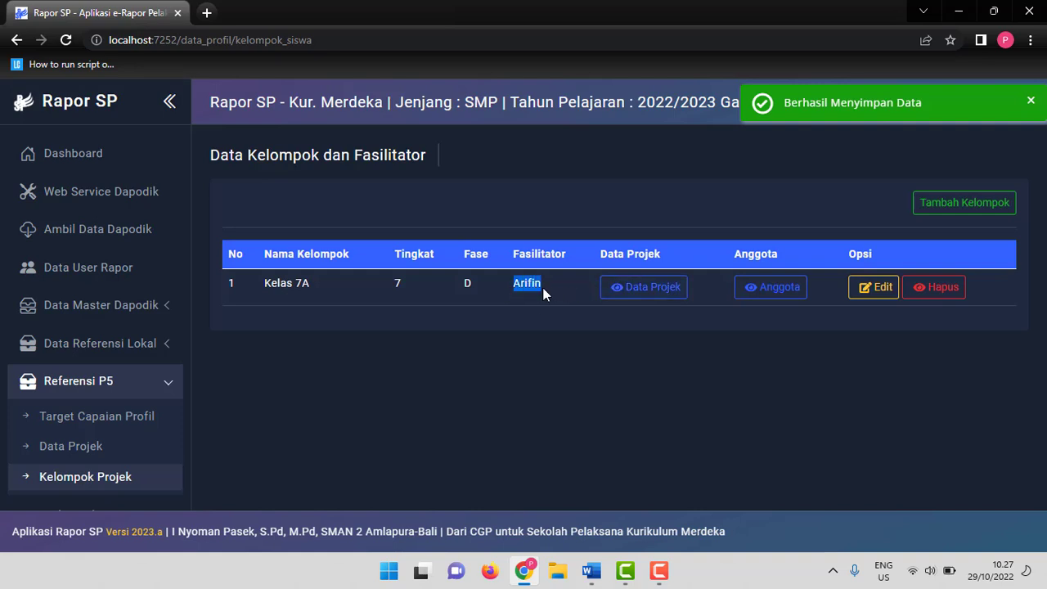
Assign the Rempahku untuk Sehatku project to the Kelas 7A group and close its project list.
double_click(278, 283)
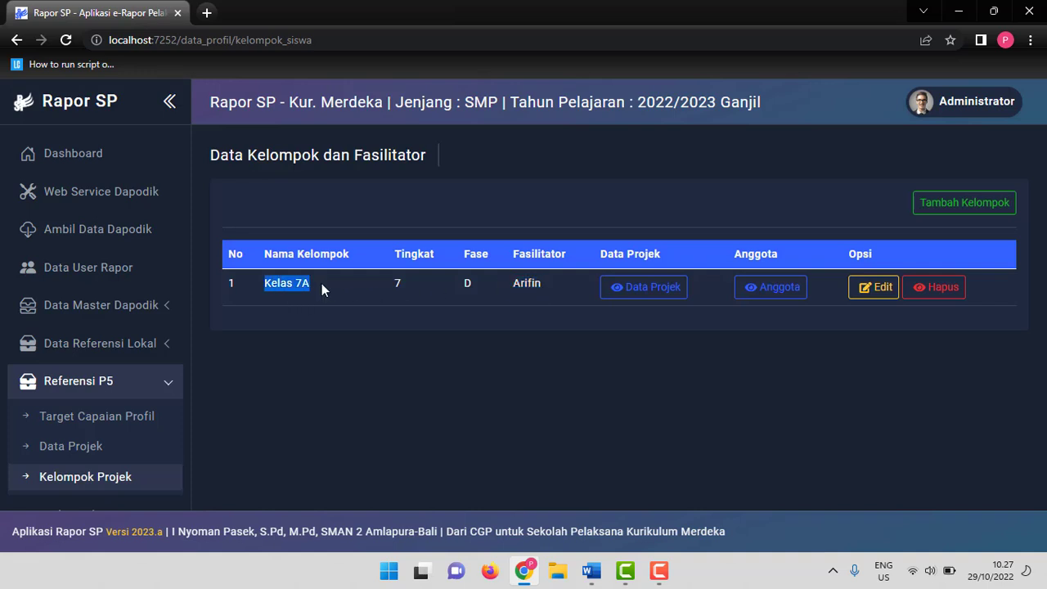
left_click(645, 290)
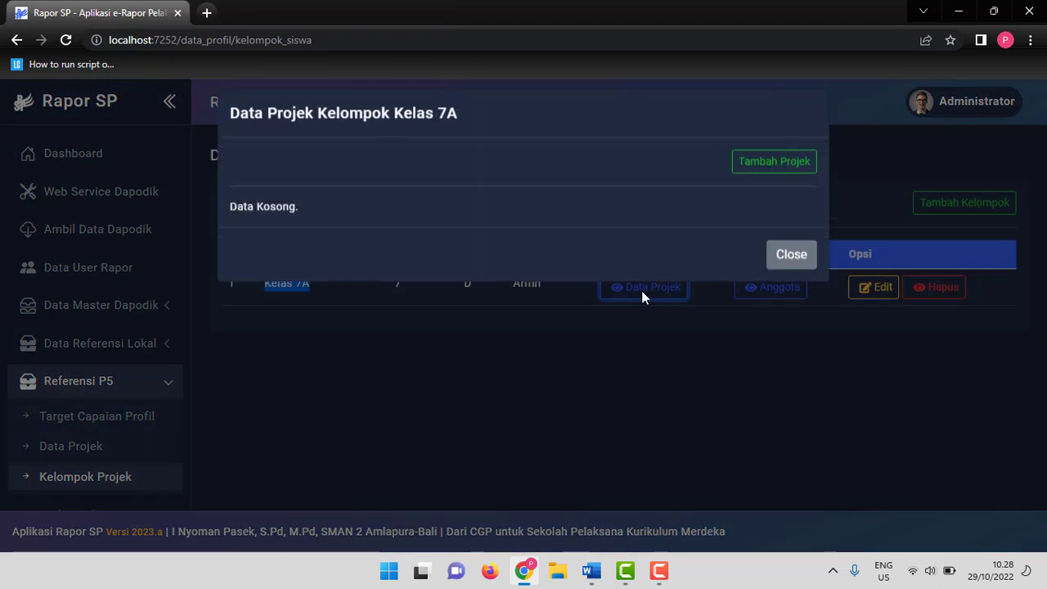
left_click(763, 183)
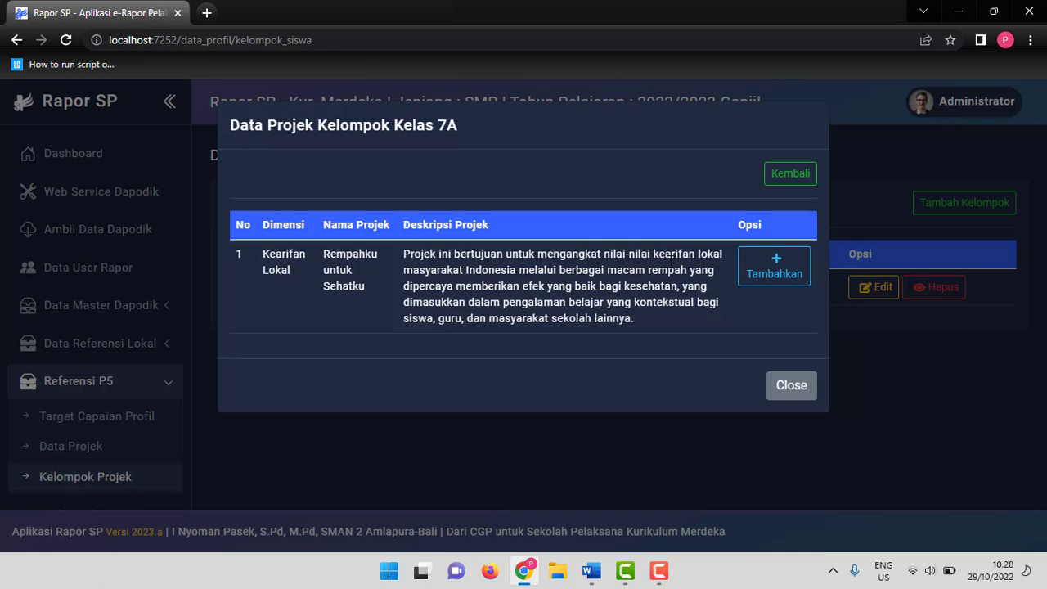
left_click(772, 274)
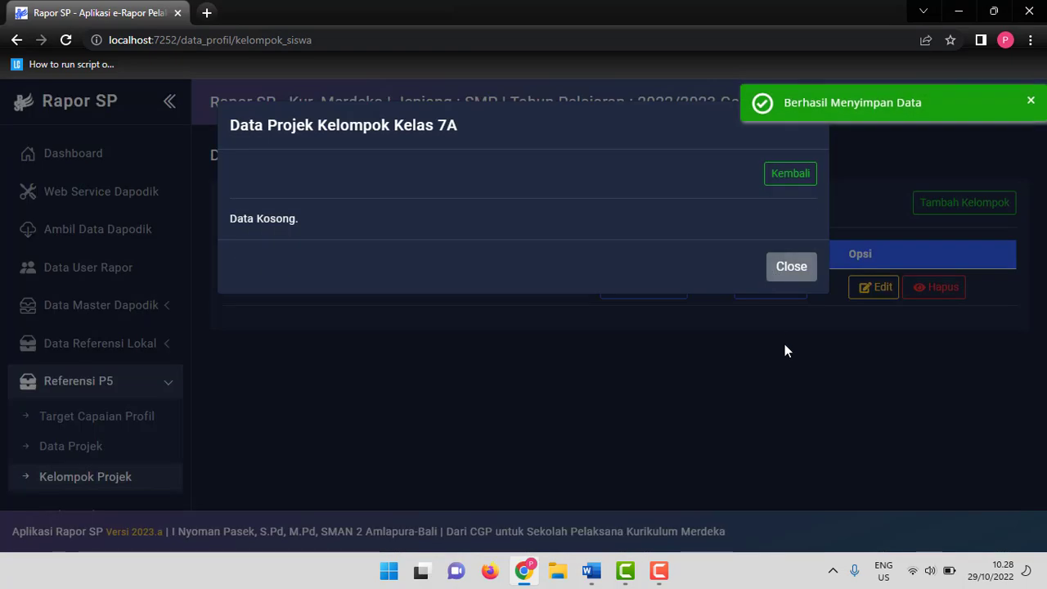
left_click(791, 278)
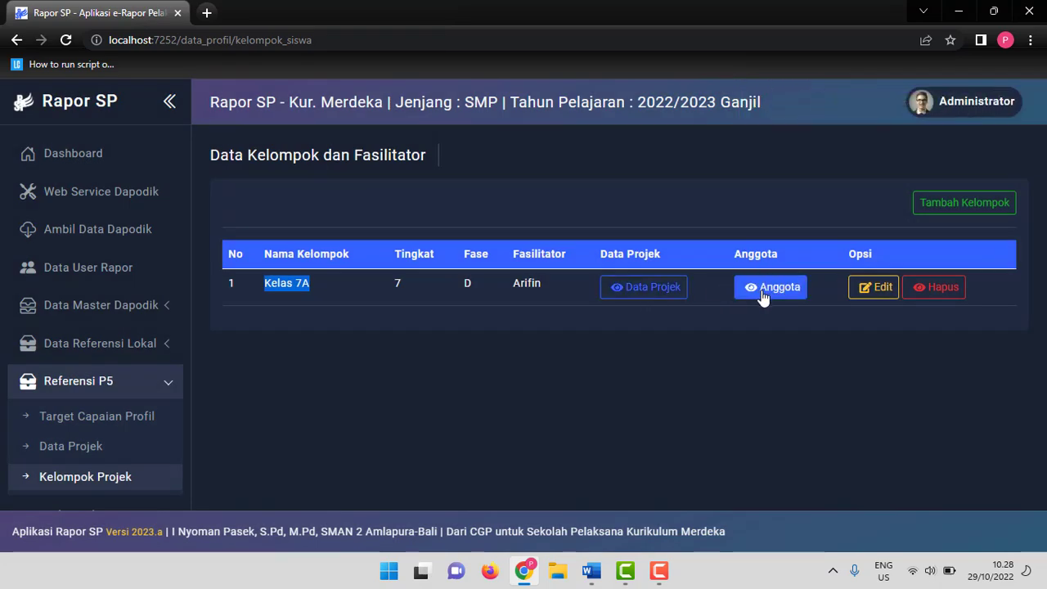
left_click(320, 298)
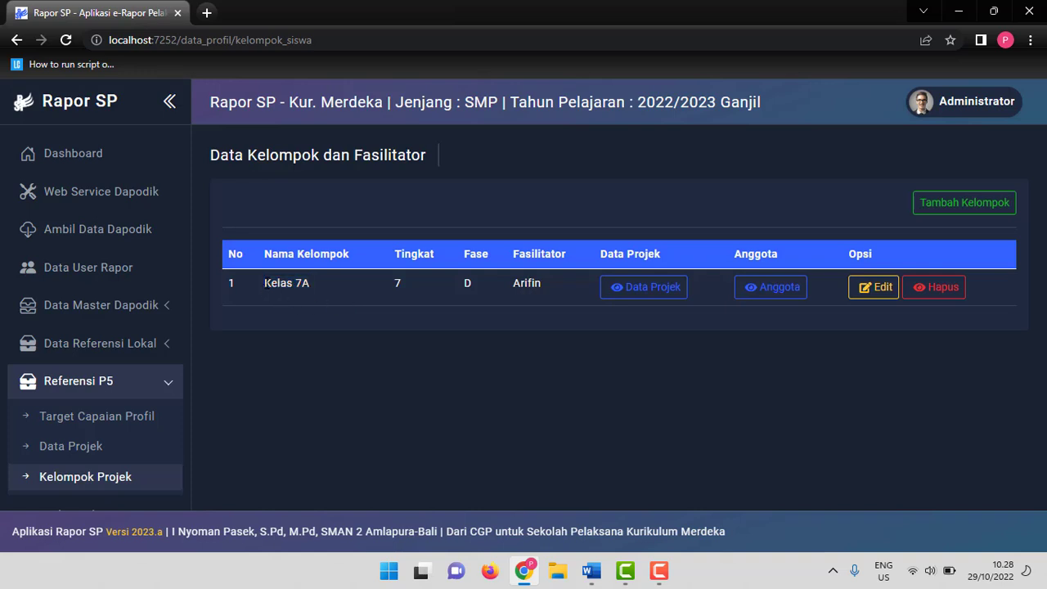
left_click_drag(263, 284, 315, 283)
left_click(340, 291)
left_click_drag(300, 286, 311, 286)
Add all students of regular class Kelas 7 A as members of the Kelas 7A group.
left_click(776, 293)
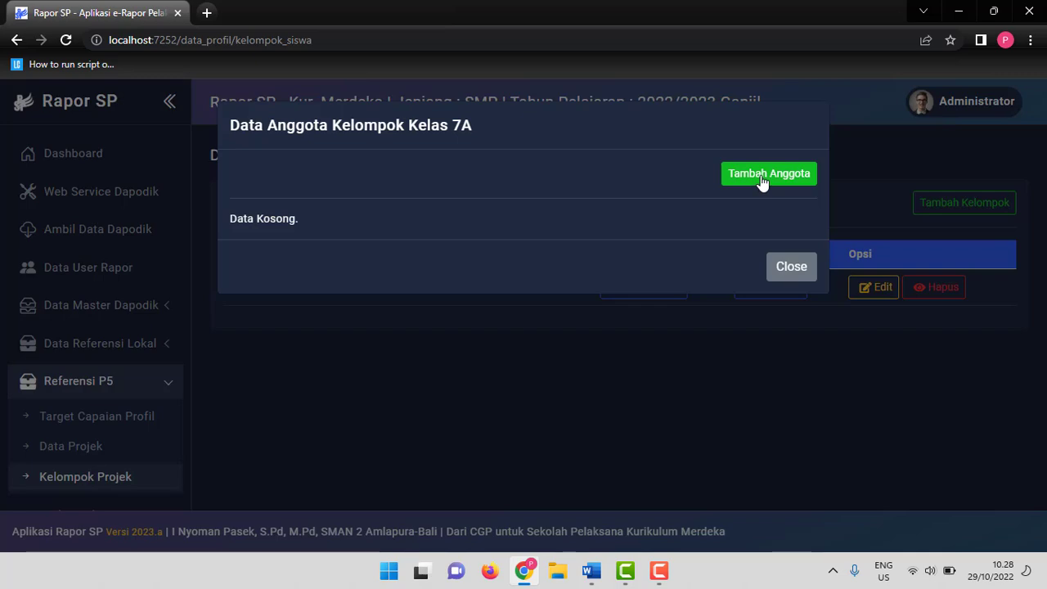
left_click(761, 182)
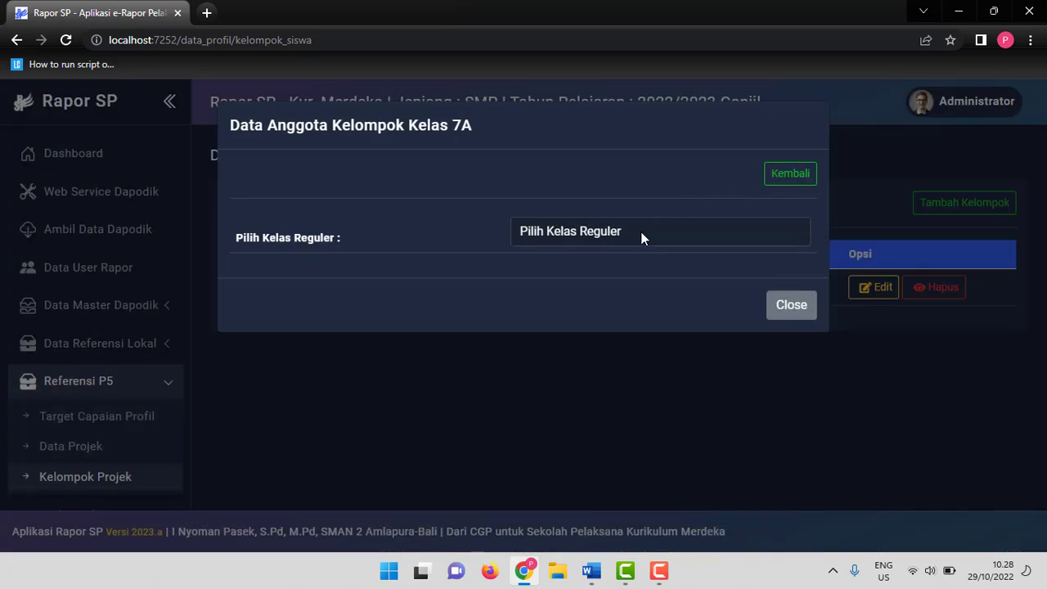
left_click(640, 232)
left_click(644, 269)
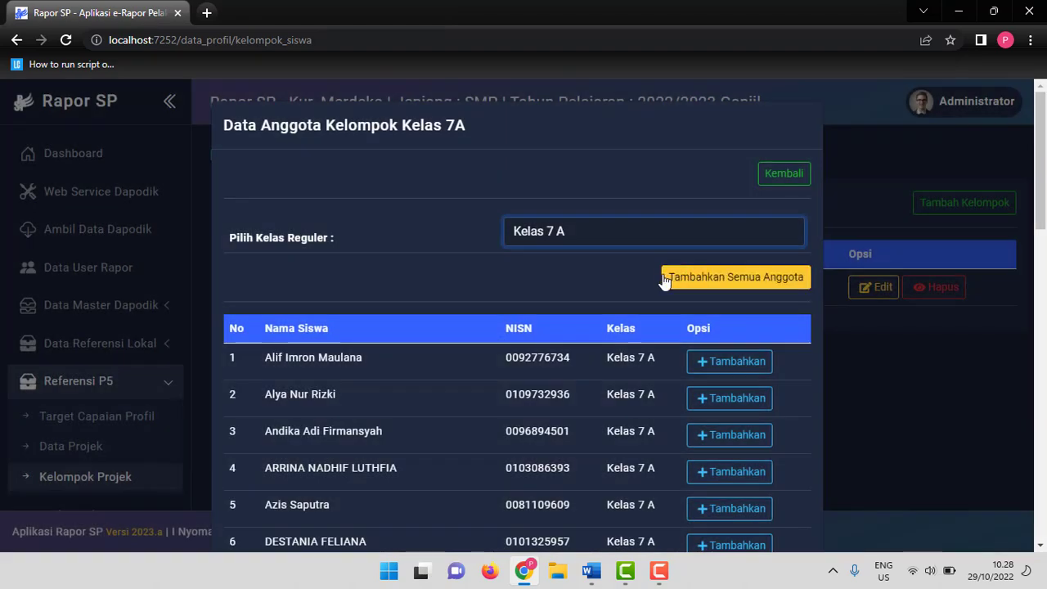
scroll(661, 284, "down", 1)
scroll(660, 284, "down", 2)
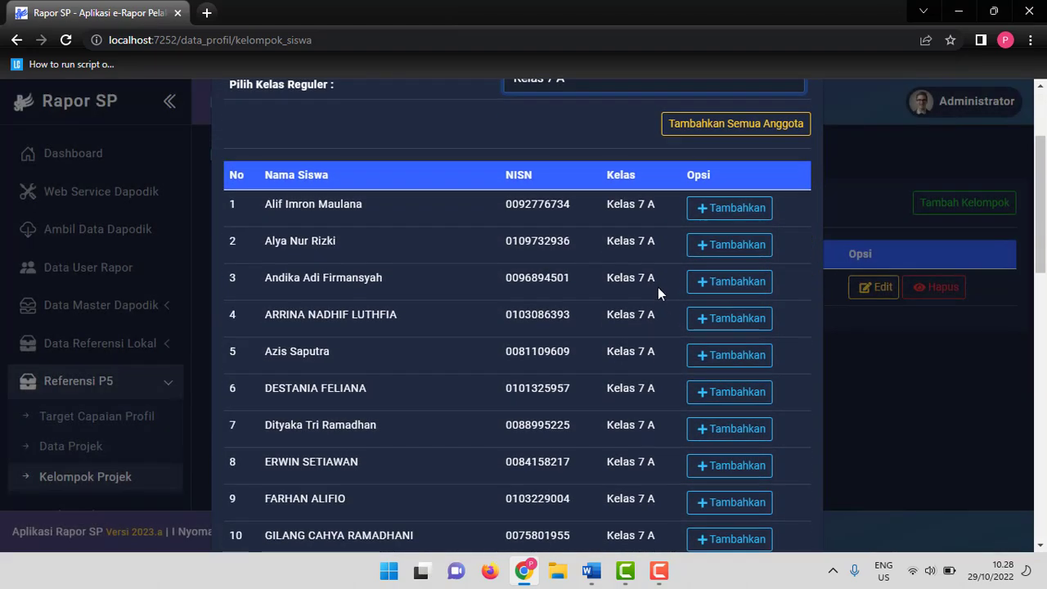
scroll(657, 287, "up", 1)
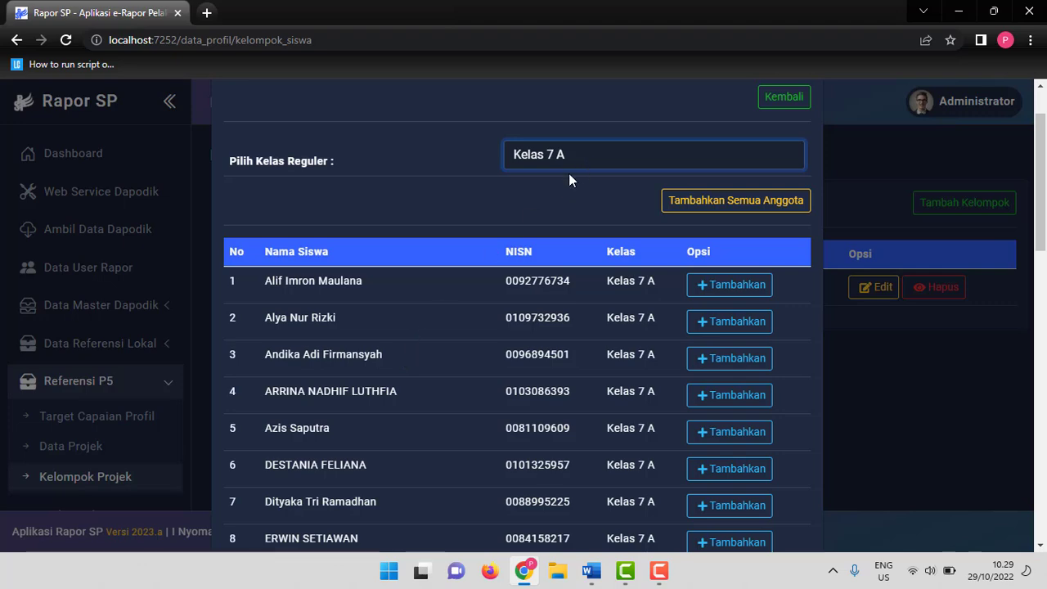
left_click(711, 207)
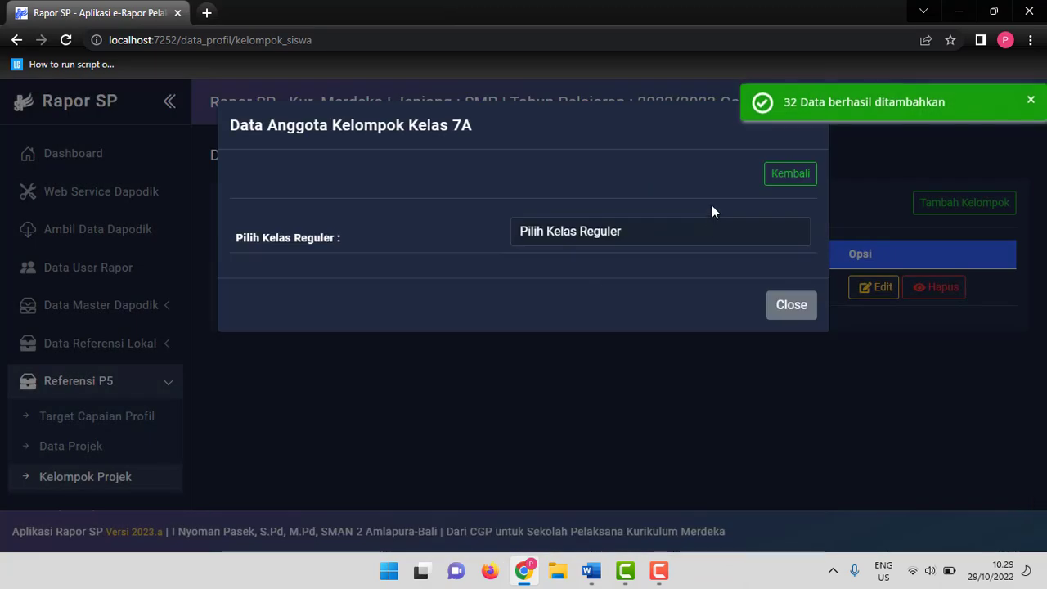
left_click(785, 301)
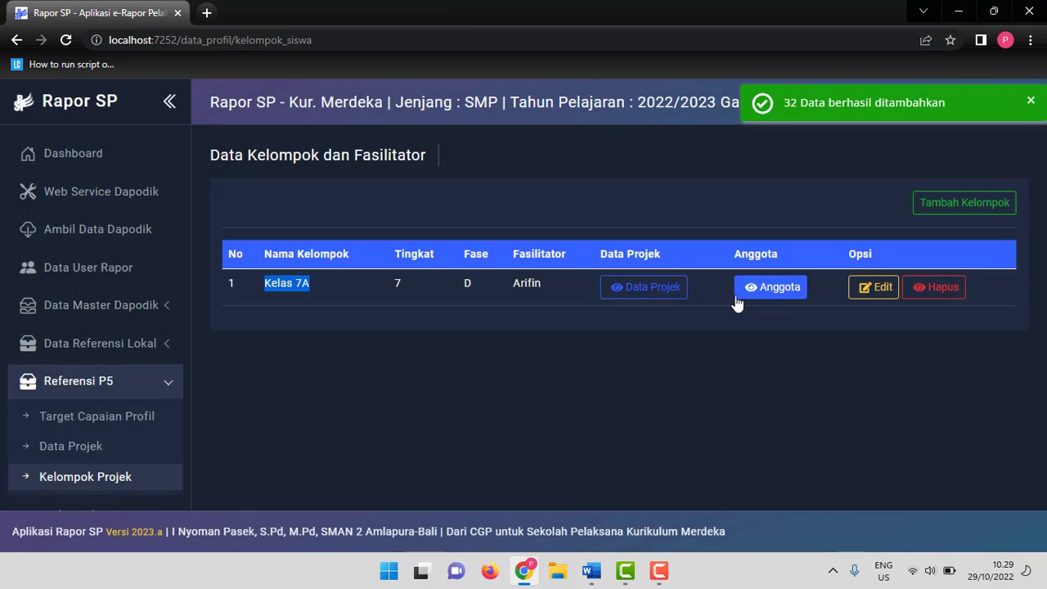
left_click(304, 293)
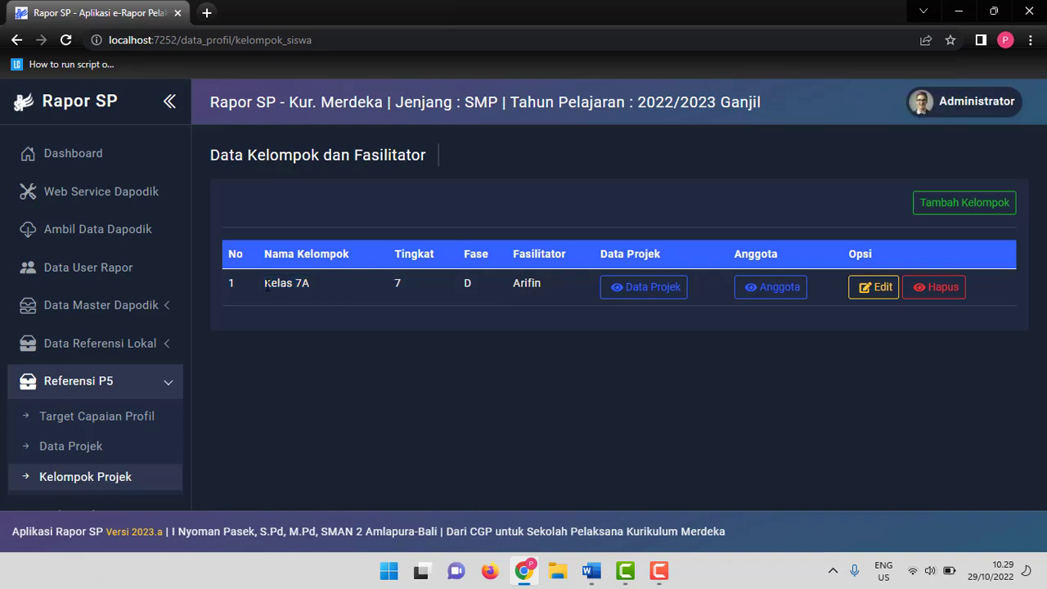
left_click_drag(265, 283, 312, 287)
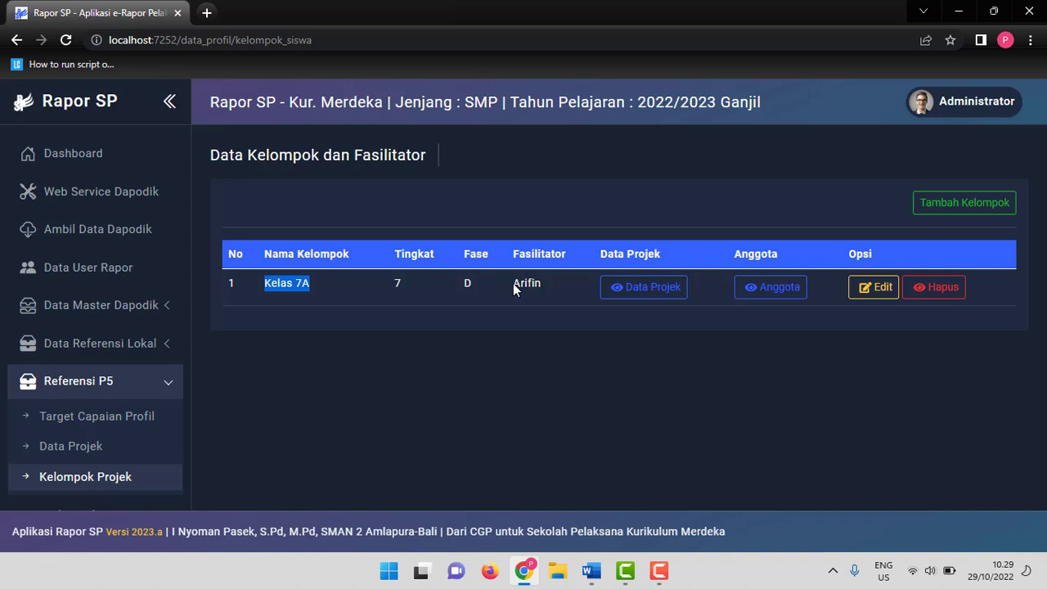
left_click_drag(512, 283, 542, 284)
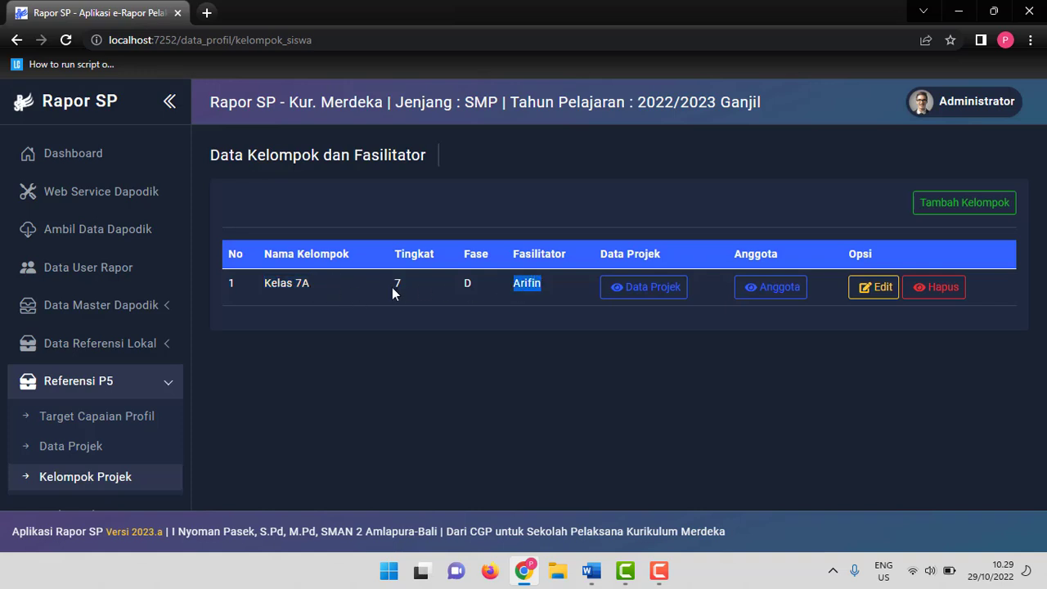
Start adding a second project group named Kelompok 2.
left_click(942, 215)
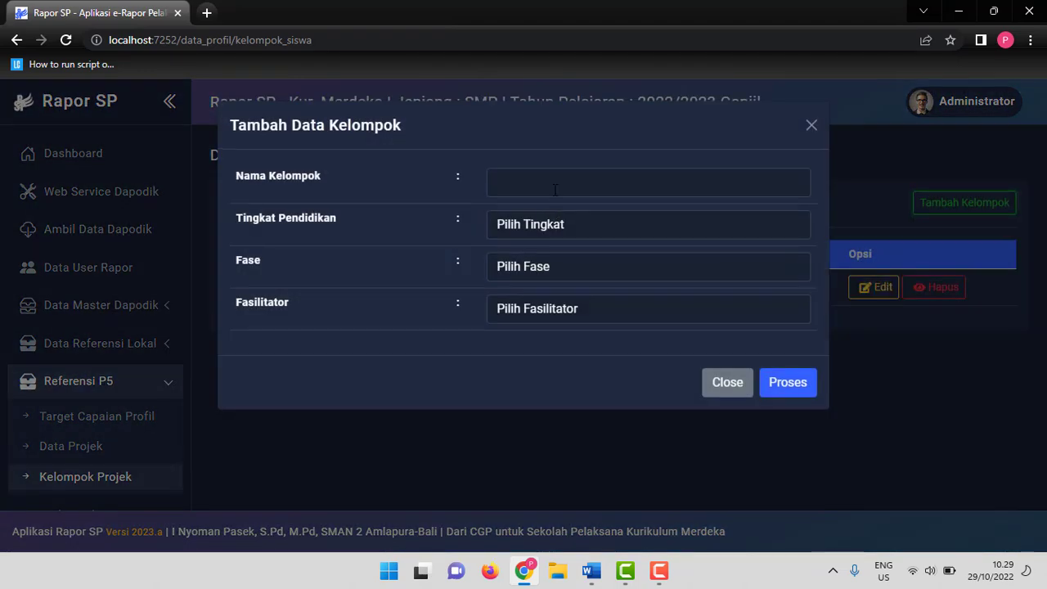
left_click(555, 190)
key("Caps_Lock")
type("KEL")
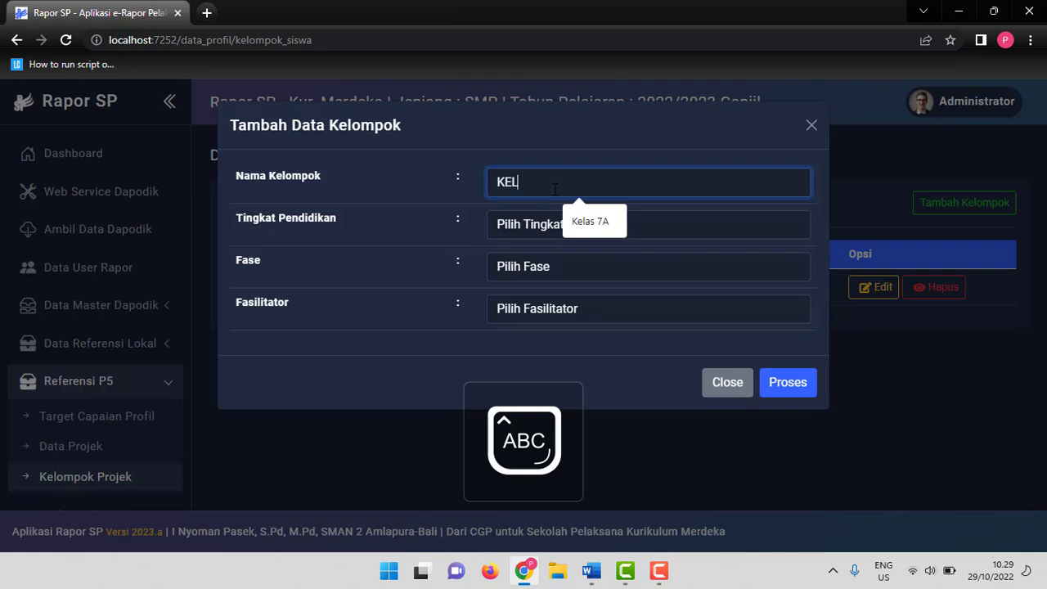
type("OMOK")
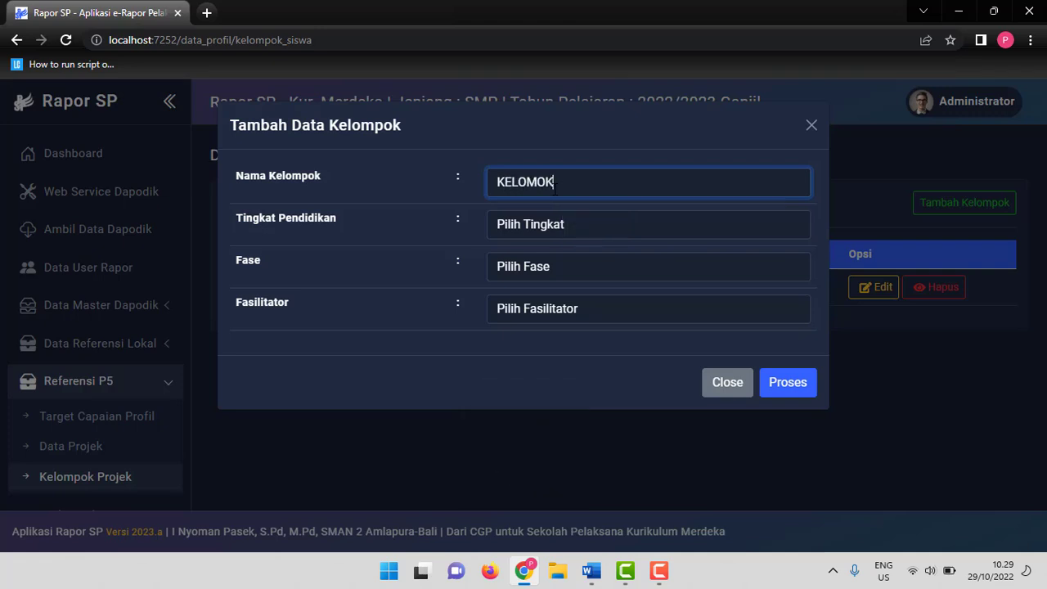
key("BackSpace")
key("BackSpace")
key("BackSpace")
key("BackSpace")
key("BackSpace")
key("BackSpace")
key("BackSpace")
key("Caps_Lock")
type("Kelo")
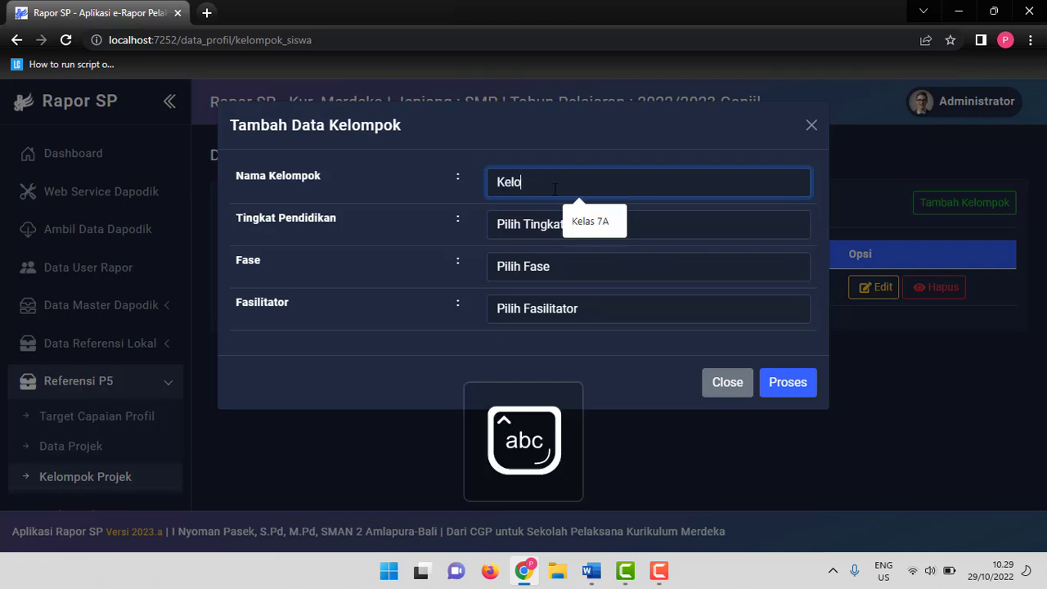
type("mpok 2")
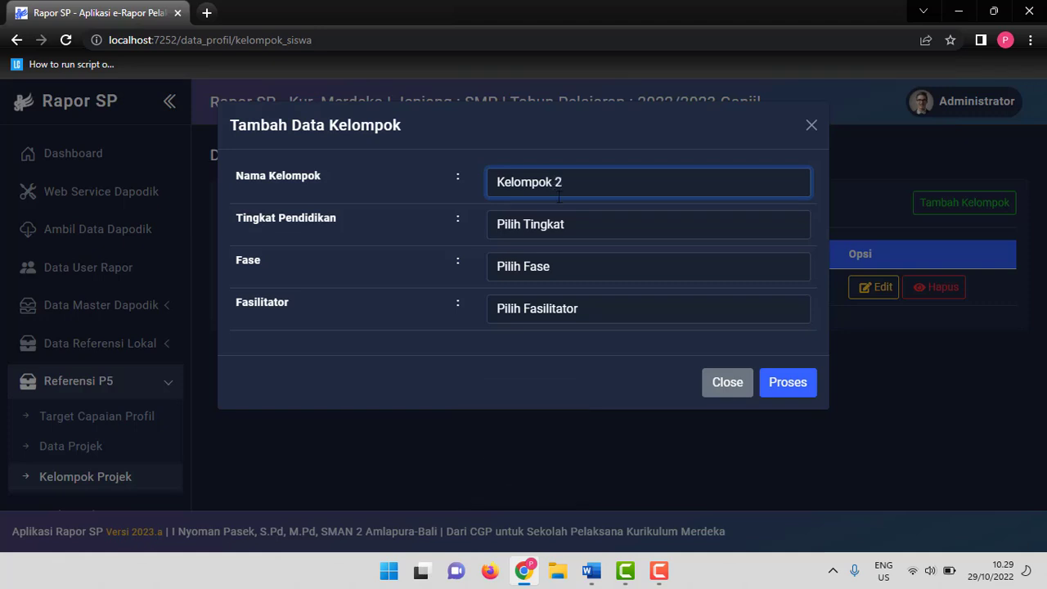
Set Kelompok 2's grade to 7, phase to D, choose its facilitator, and save the group.
left_click(584, 221)
left_click(562, 260)
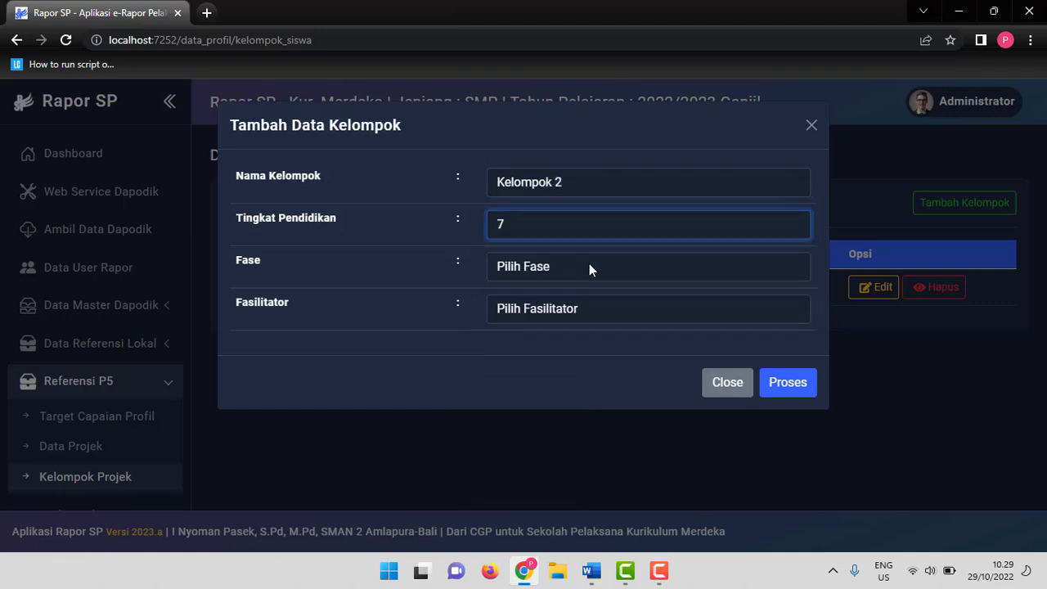
left_click(589, 265)
left_click(571, 304)
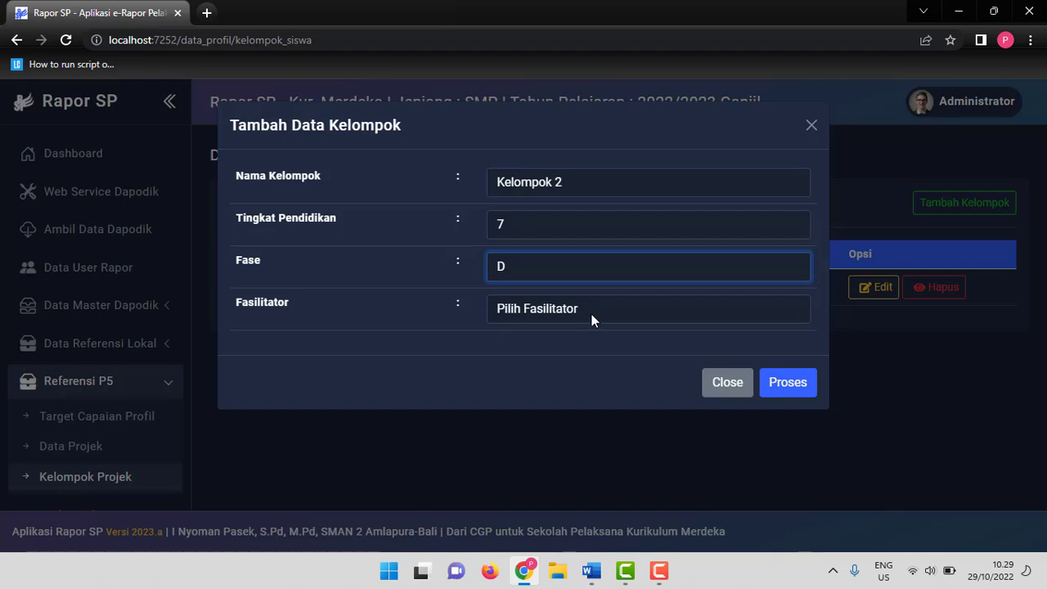
left_click(592, 314)
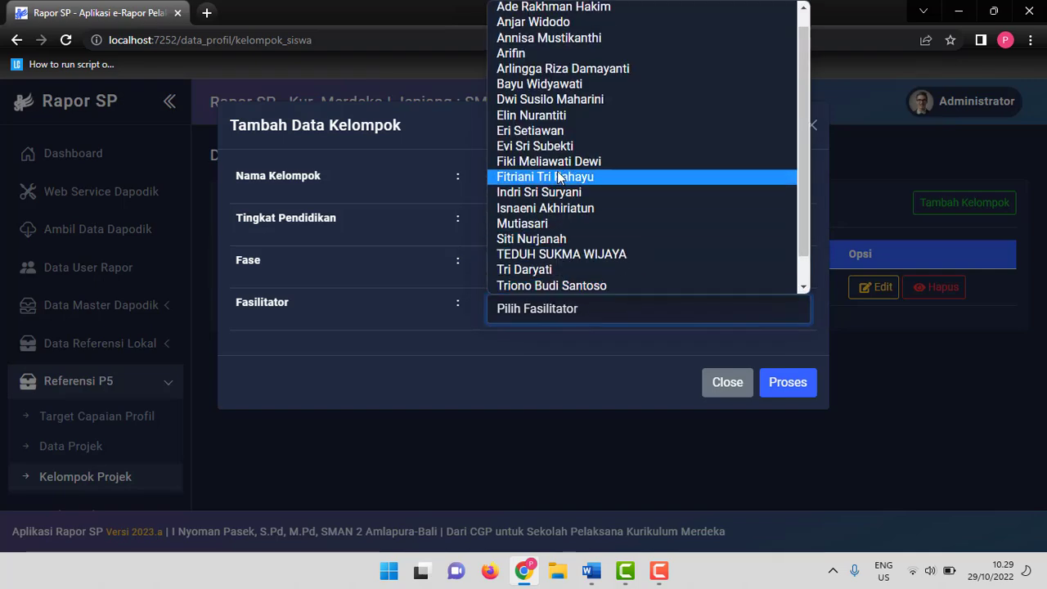
left_click(563, 54)
left_click(788, 383)
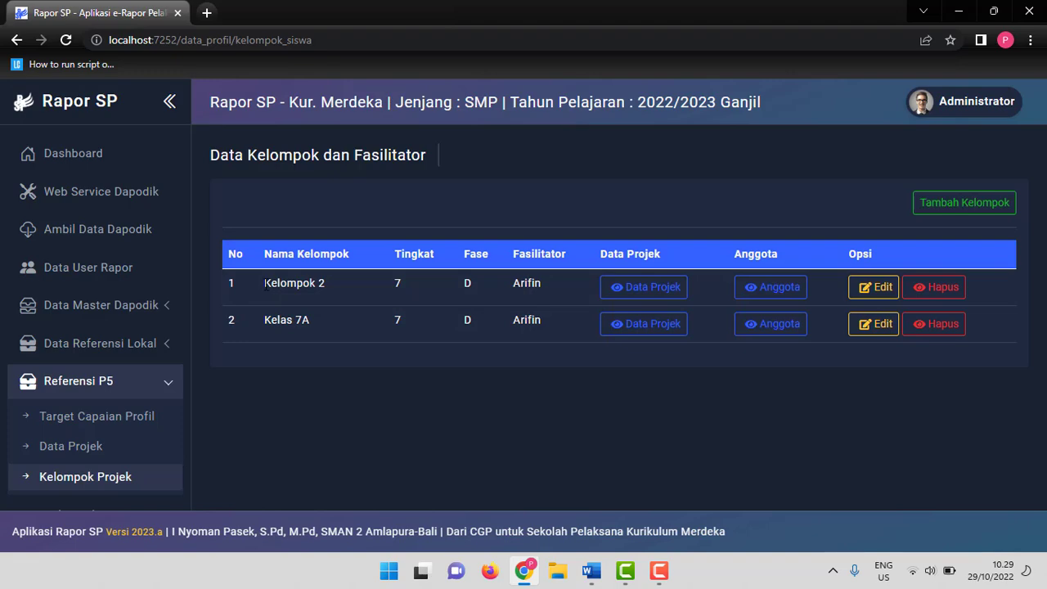
Open Kelompok 2's member list and choose regular class Kelas 7 B to list its students.
left_click_drag(265, 282, 325, 283)
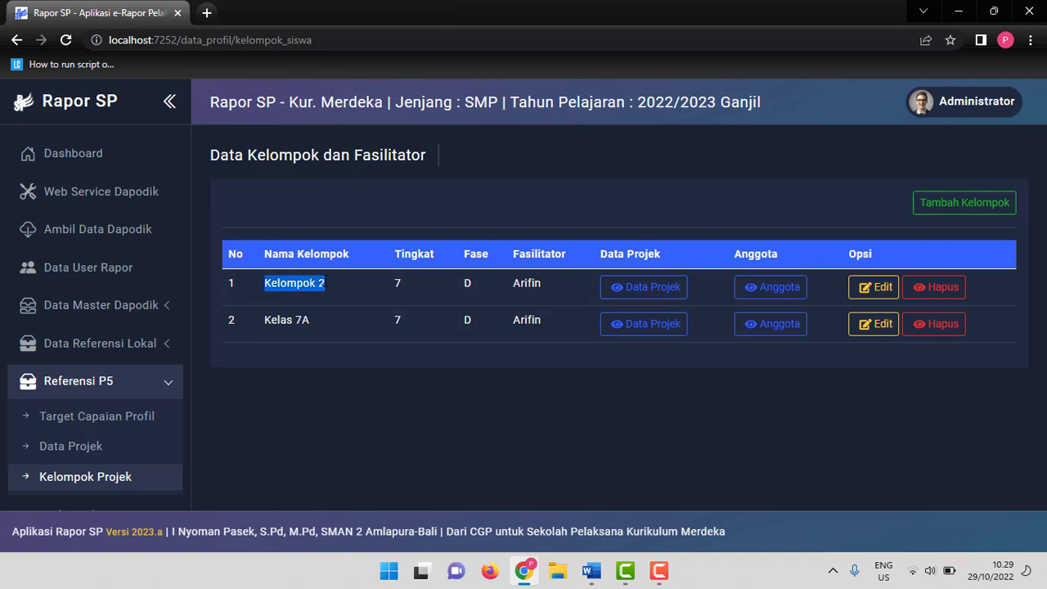
left_click(757, 287)
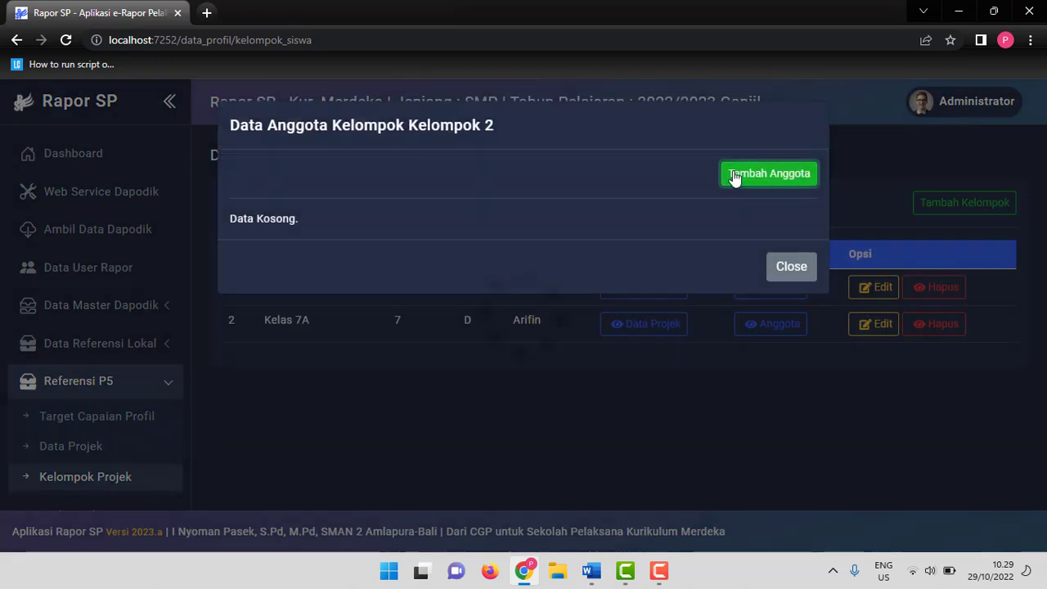
left_click(734, 175)
left_click(569, 232)
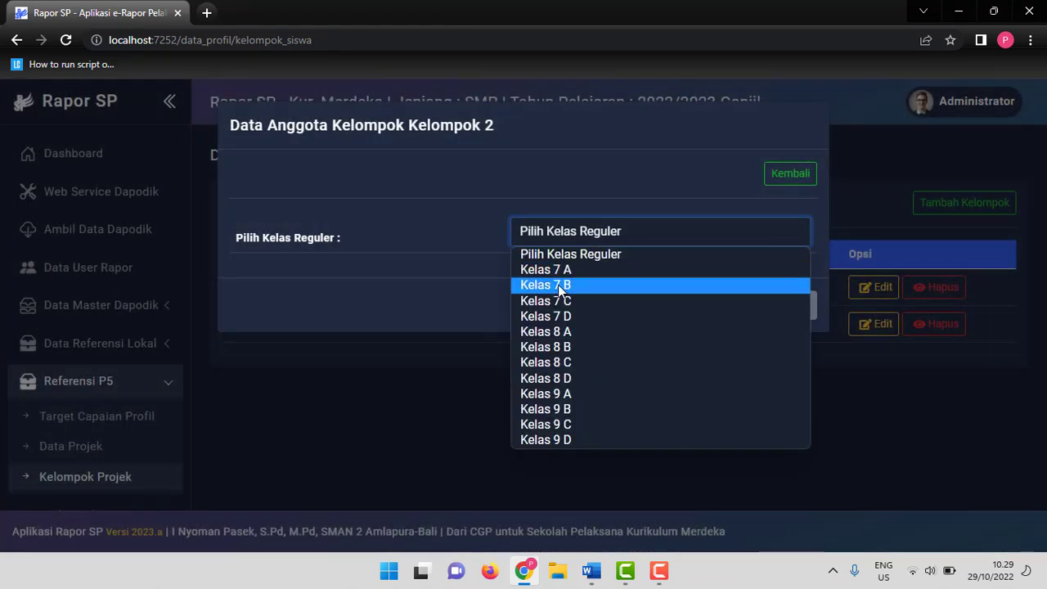
left_click(558, 285)
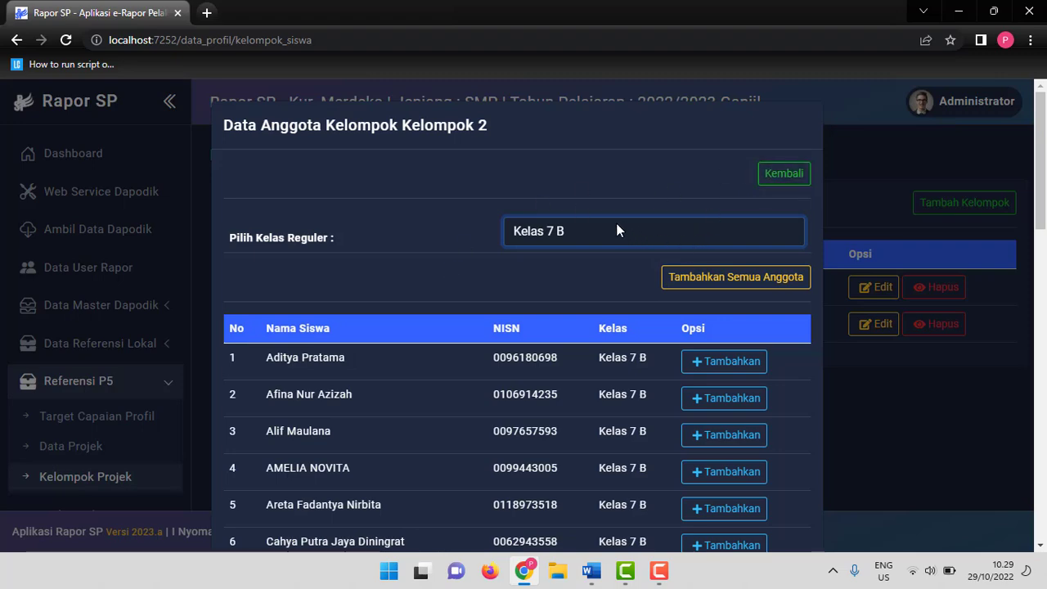
scroll(704, 249, "down", 3)
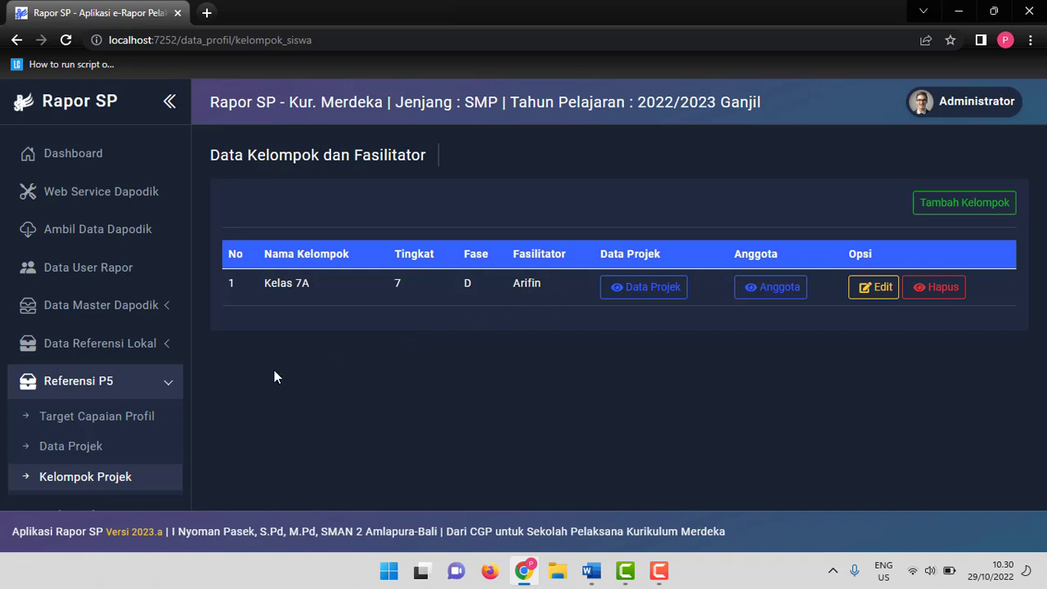
left_click(170, 393)
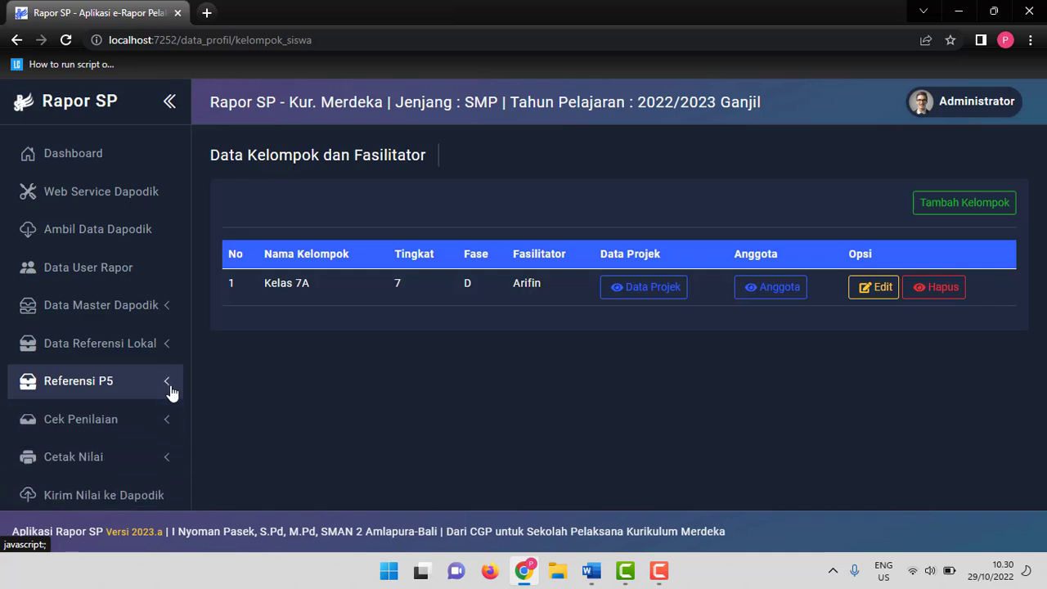
scroll(156, 400, "down", 2)
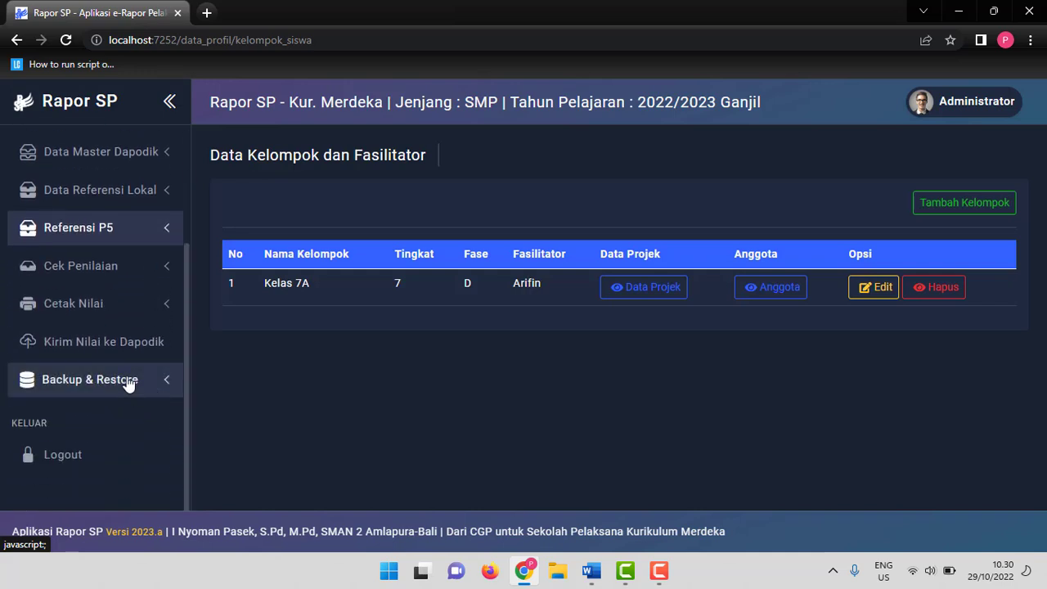
scroll(120, 366, "up", 2)
scroll(120, 366, "up", 1)
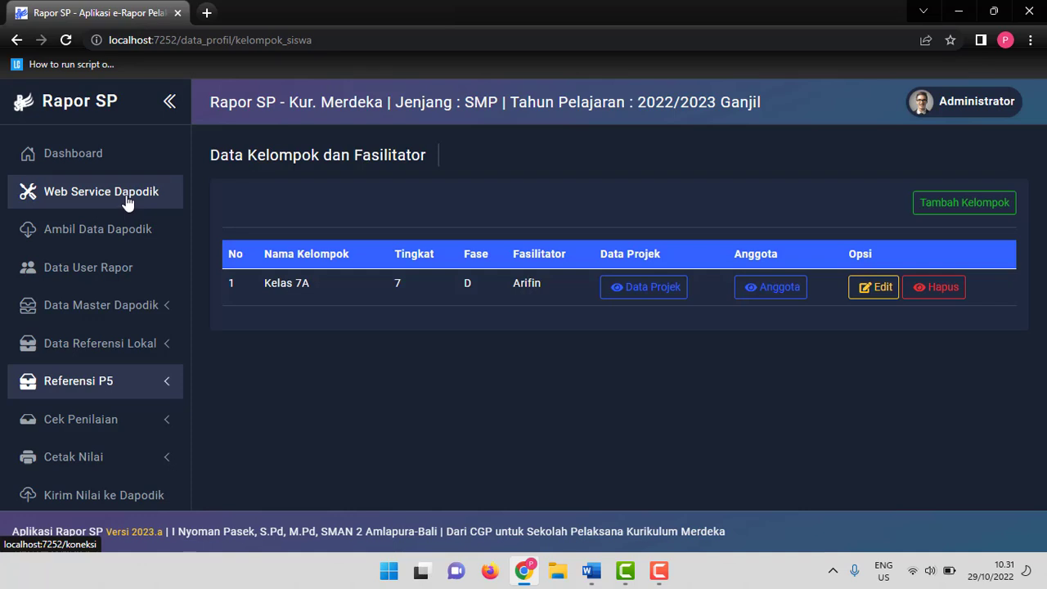
scroll(126, 262, "down", 2)
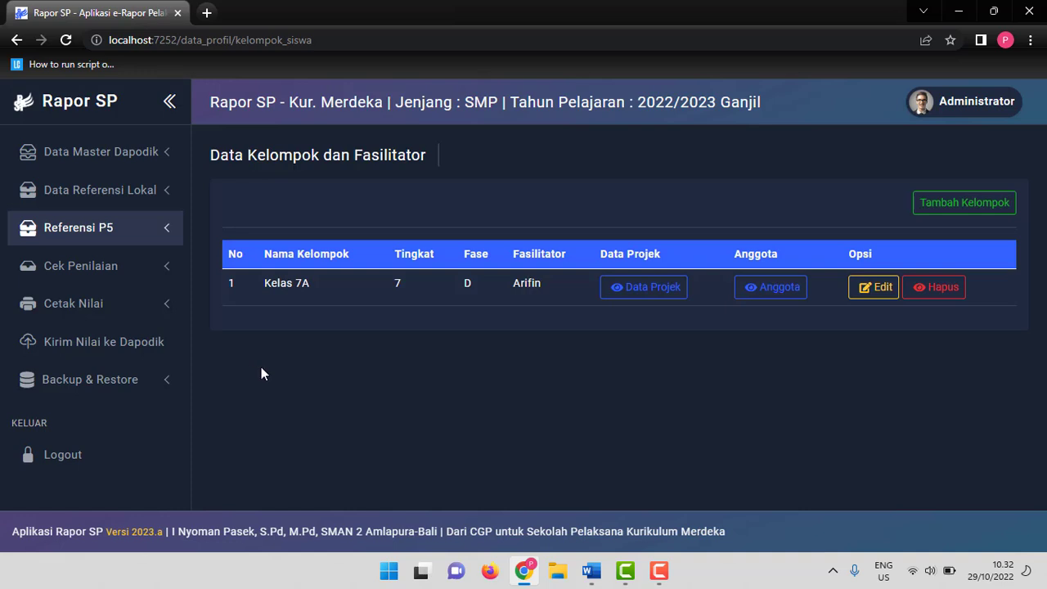
left_click(658, 571)
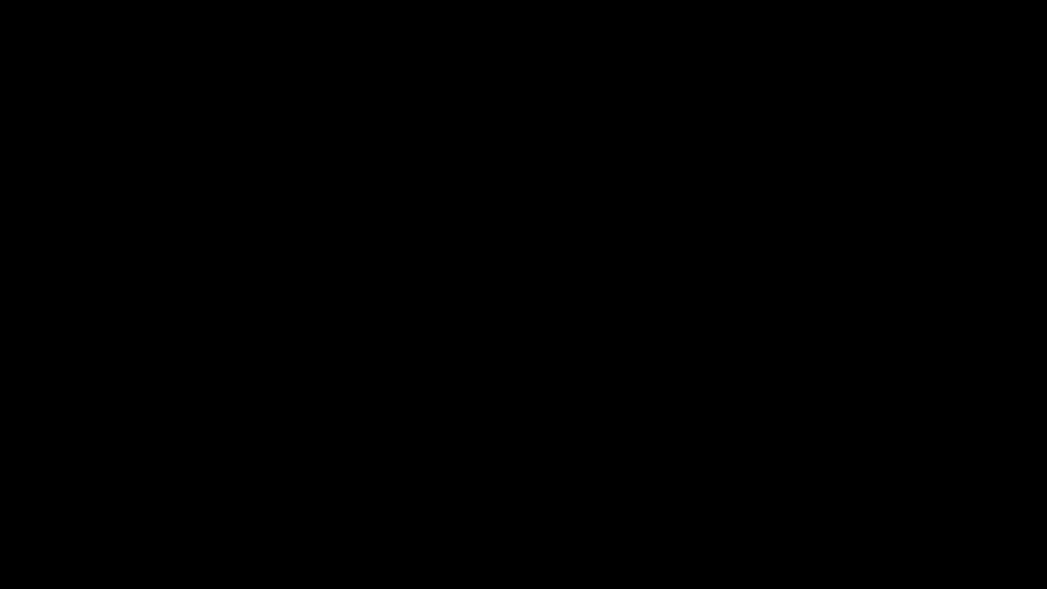